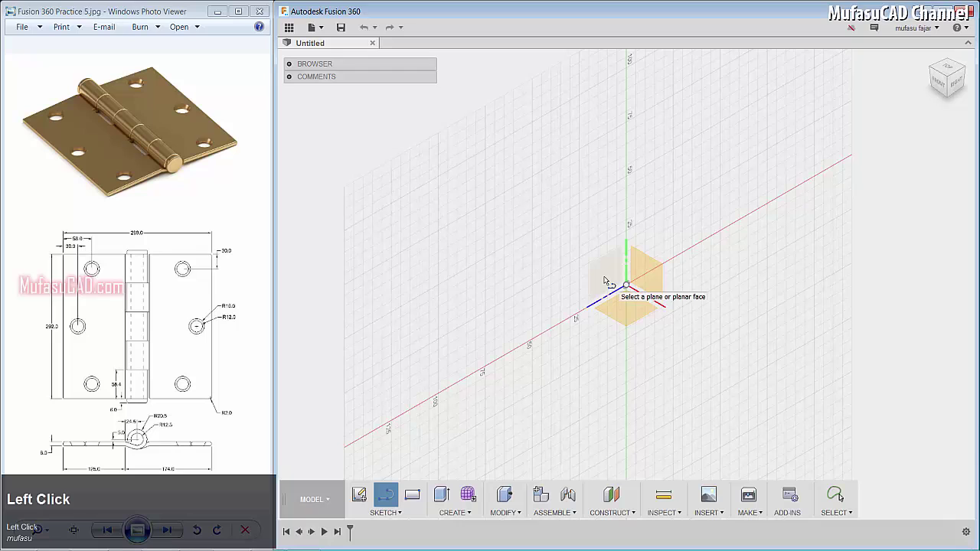
- Sketch an open strip profile on the right plane from the origin, about 98 mm long and 12.5 mm high, leaving the origin end open
left_click(659, 312)
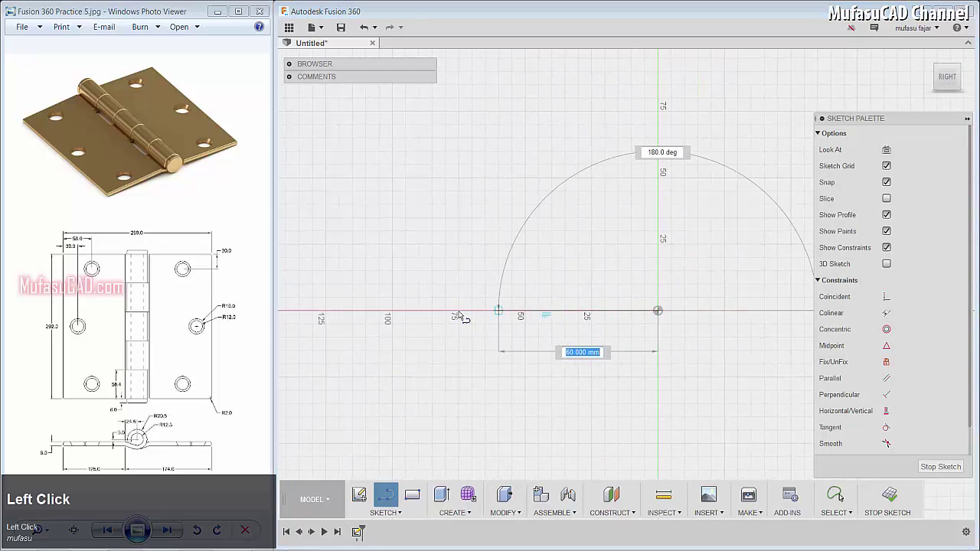
left_click(396, 312)
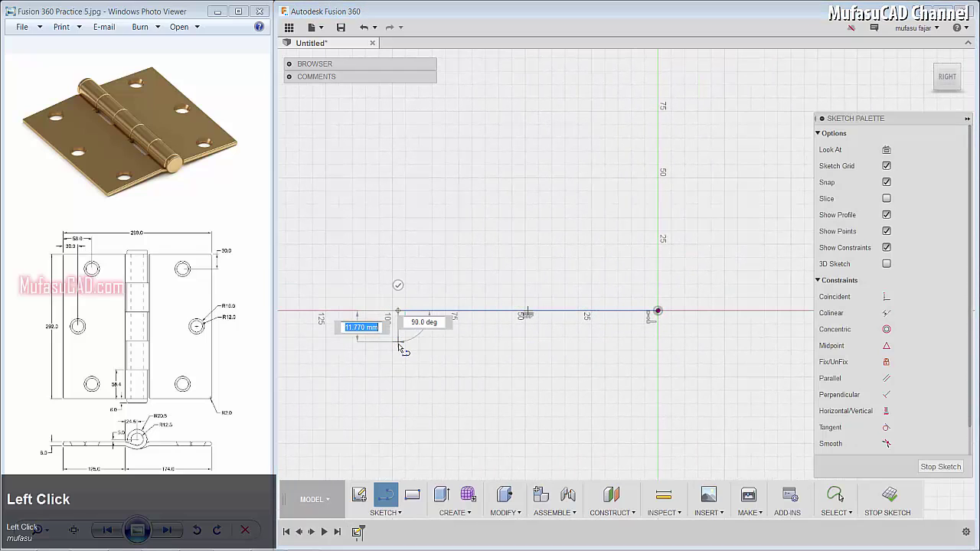
left_click(398, 343)
left_click(658, 344)
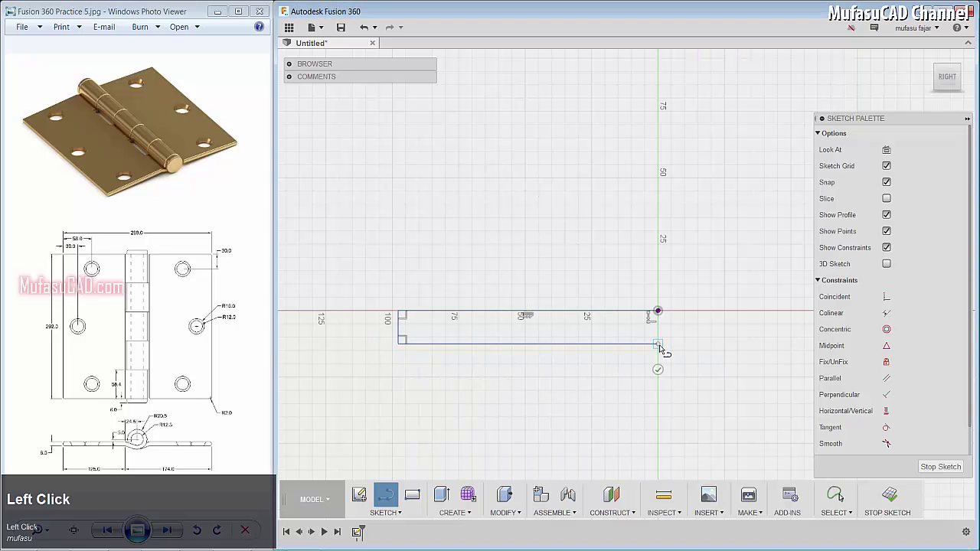
- Dimension the strip's upper line to 125 mm and its short end line to 8 mm
key("d")
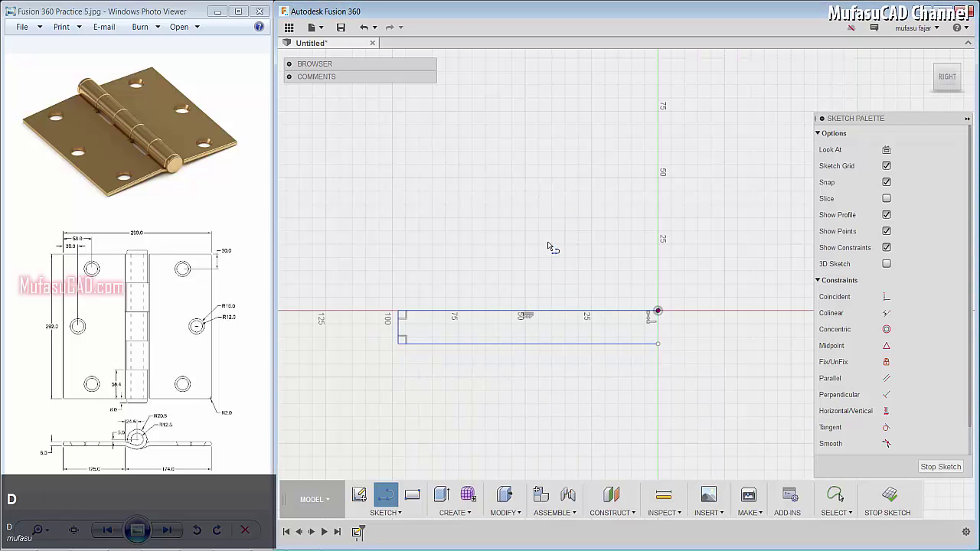
left_click(548, 311)
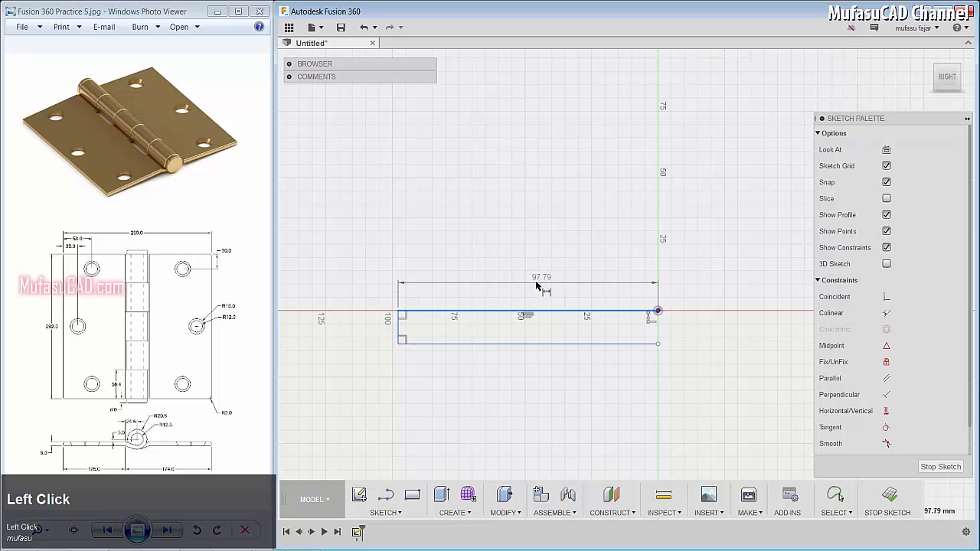
left_click(528, 282)
type("1")
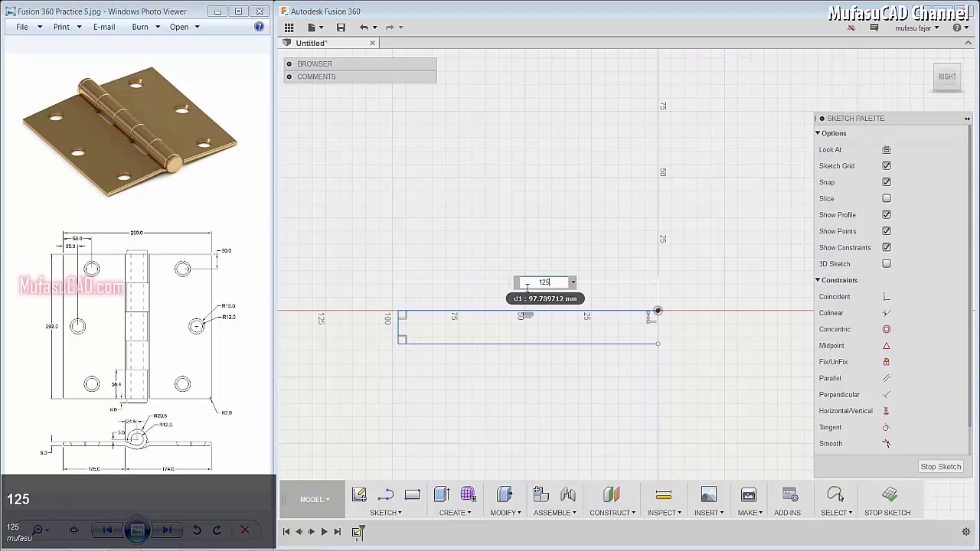
type("25")
key("Return")
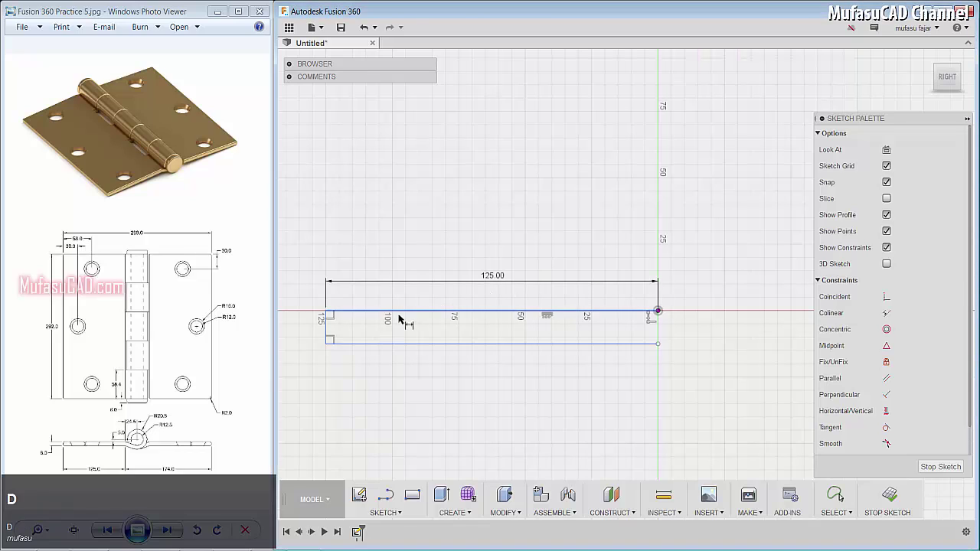
left_click(328, 325)
left_click(312, 330)
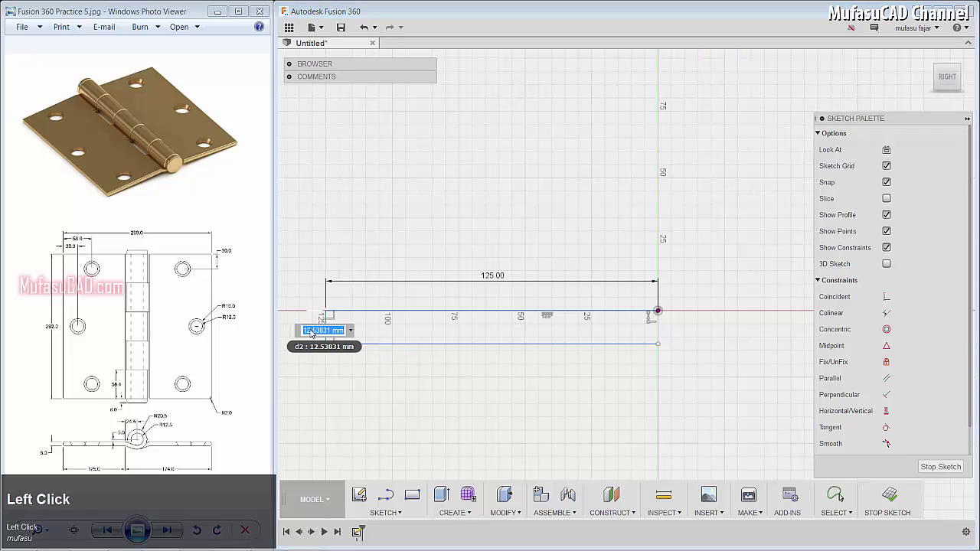
type("8")
key("Return")
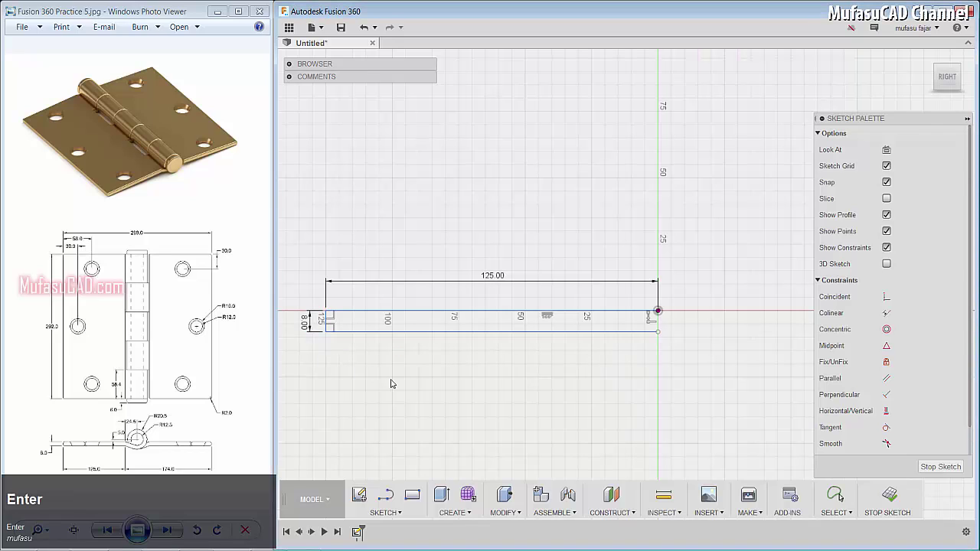
- Dimension the strip's lower line to 125 mm
key("d")
left_click(459, 332)
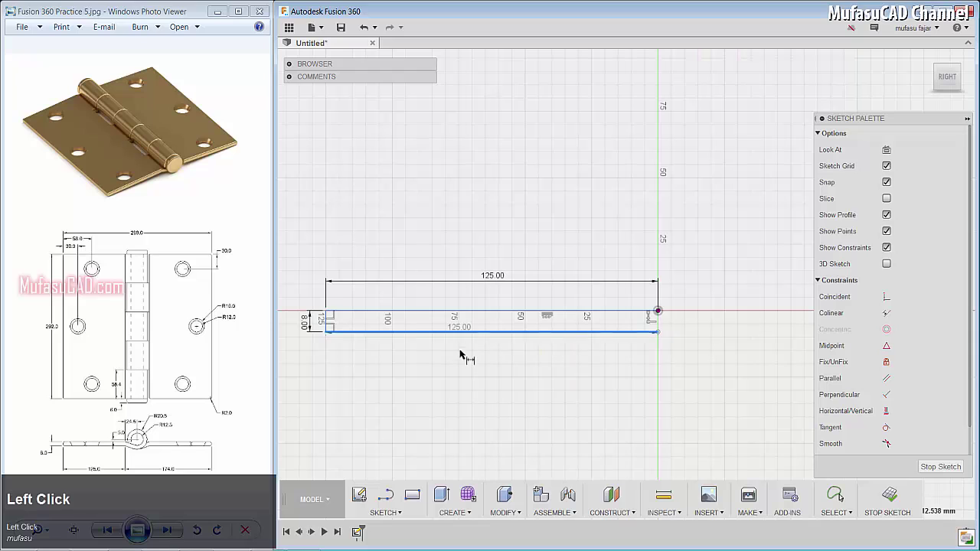
left_click(461, 364)
type("125")
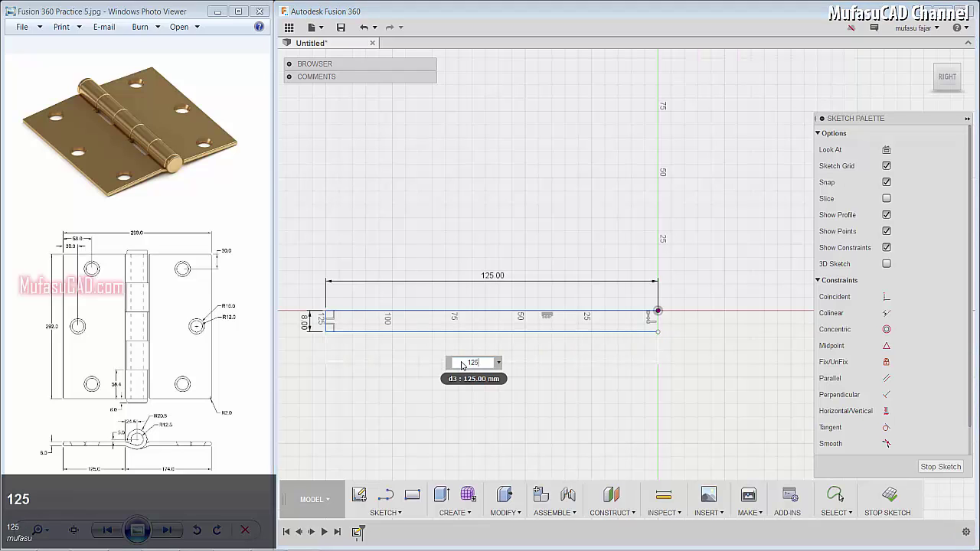
key("Return")
- Sketch two concentric circles of about 34 mm and 17 mm diameter beyond the open end of the strip, above the horizontal axis
middle_click_drag(711, 273, 595, 303)
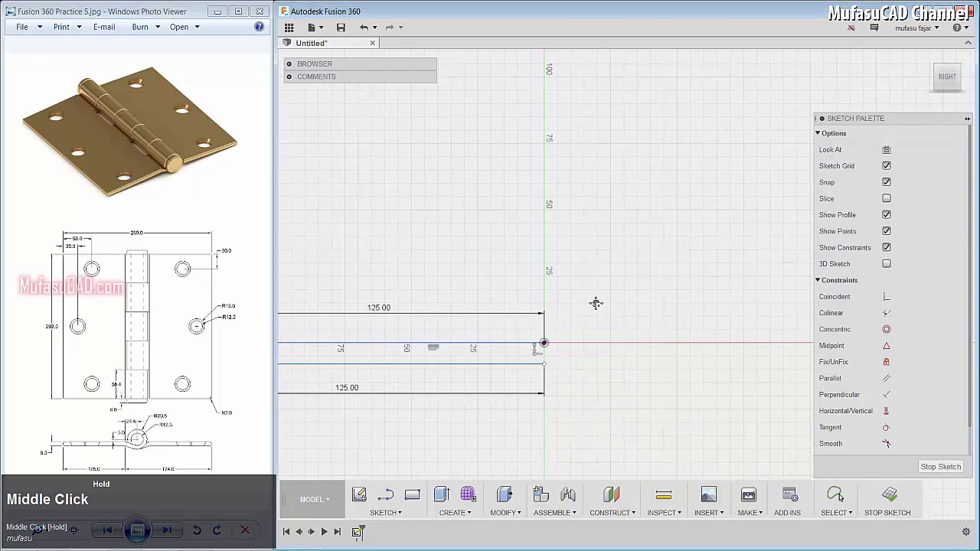
key("c")
left_click(637, 277)
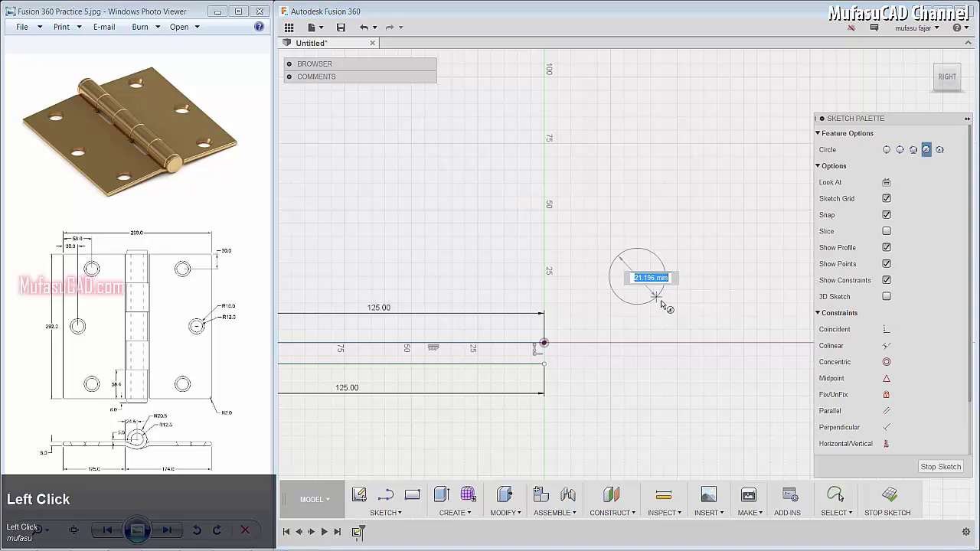
left_click(667, 310)
left_click(637, 276)
left_click(653, 292)
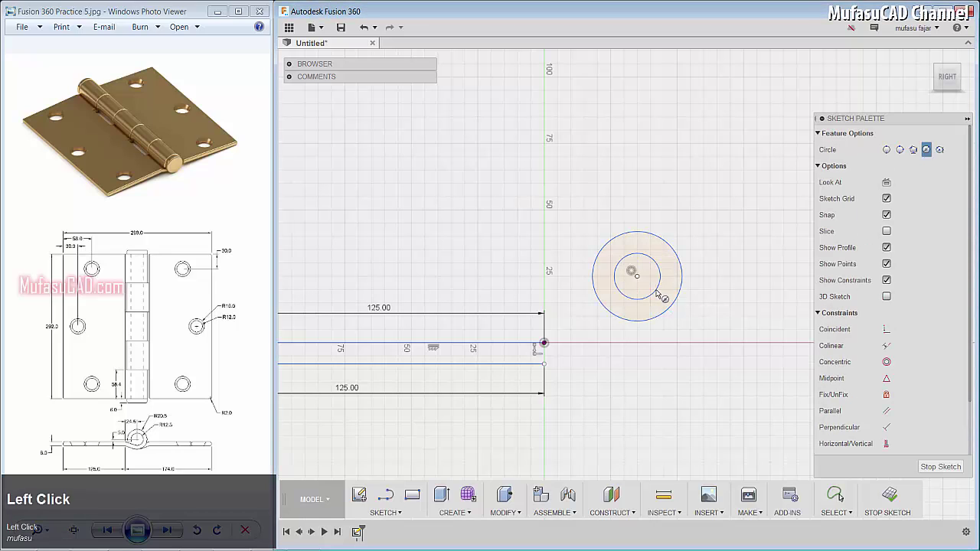
- Set the outer circle's diameter to 41 mm and the inner circle's diameter to 25 mm
key("d")
left_click(634, 232)
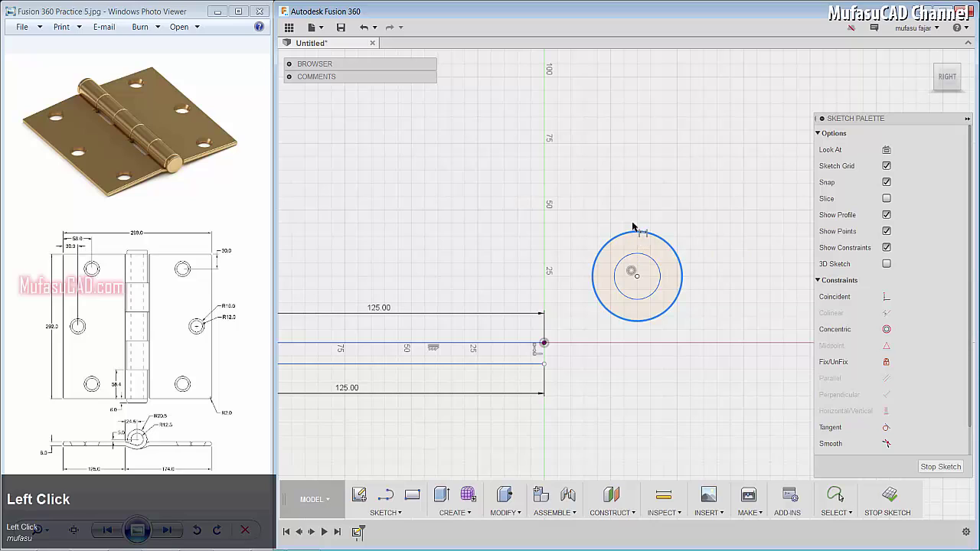
left_click(637, 203)
type("41")
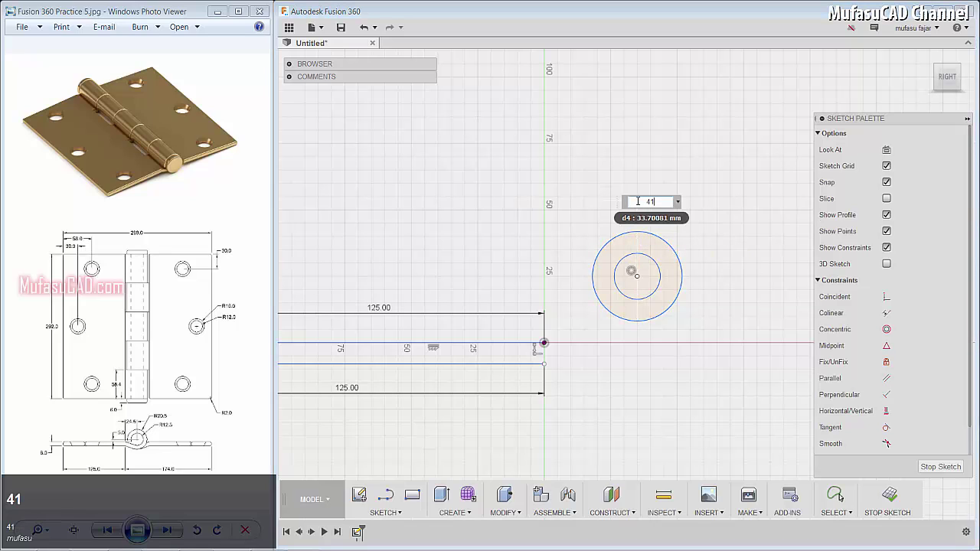
key("Return")
key("d")
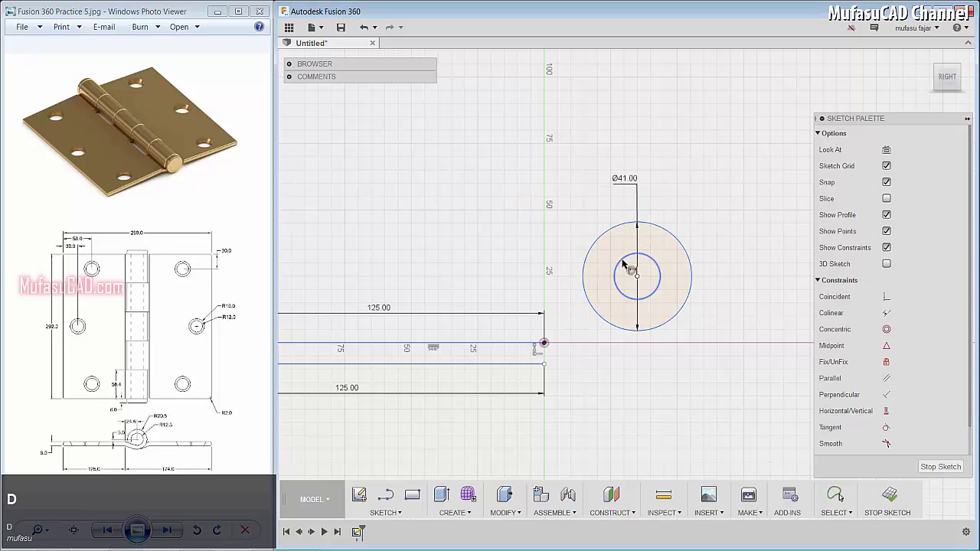
left_click(620, 262)
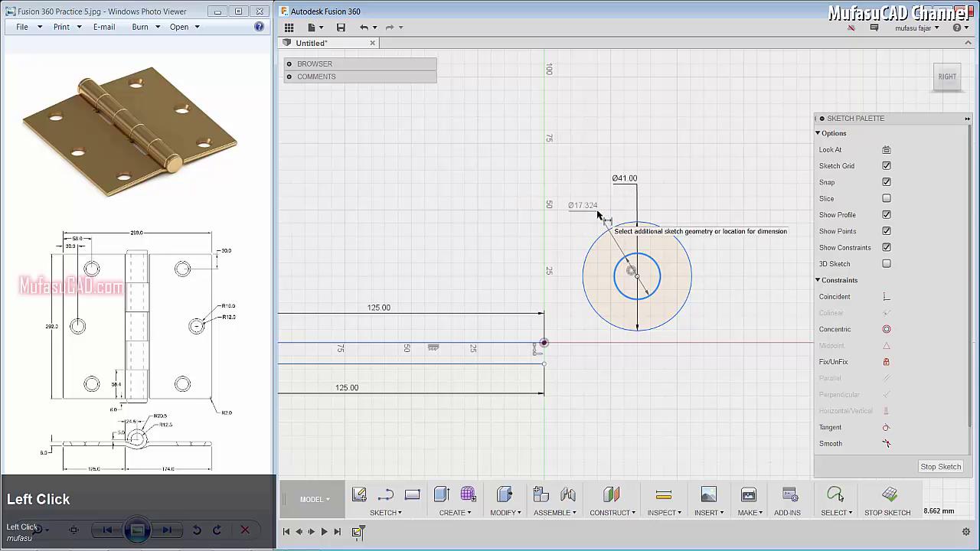
left_click(599, 226)
type("2")
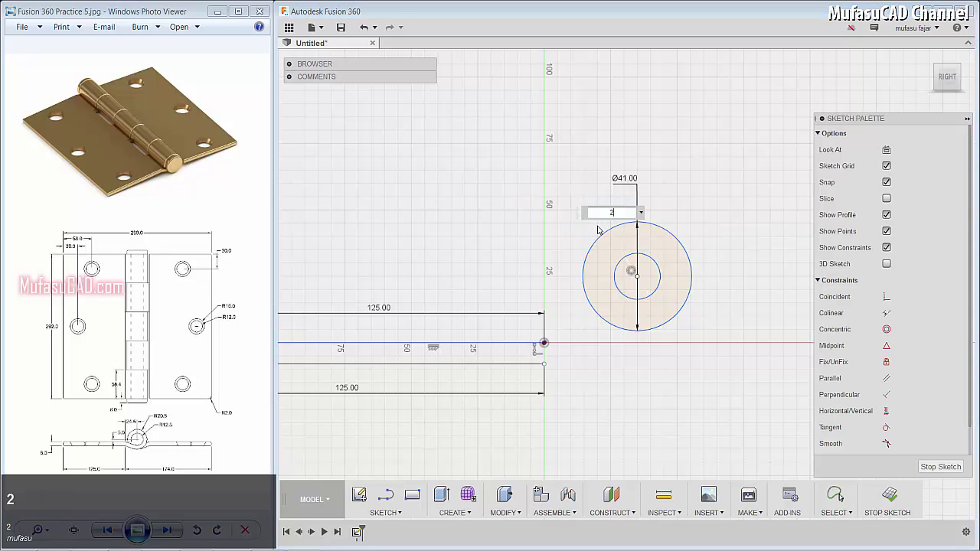
type("5")
key("Return")
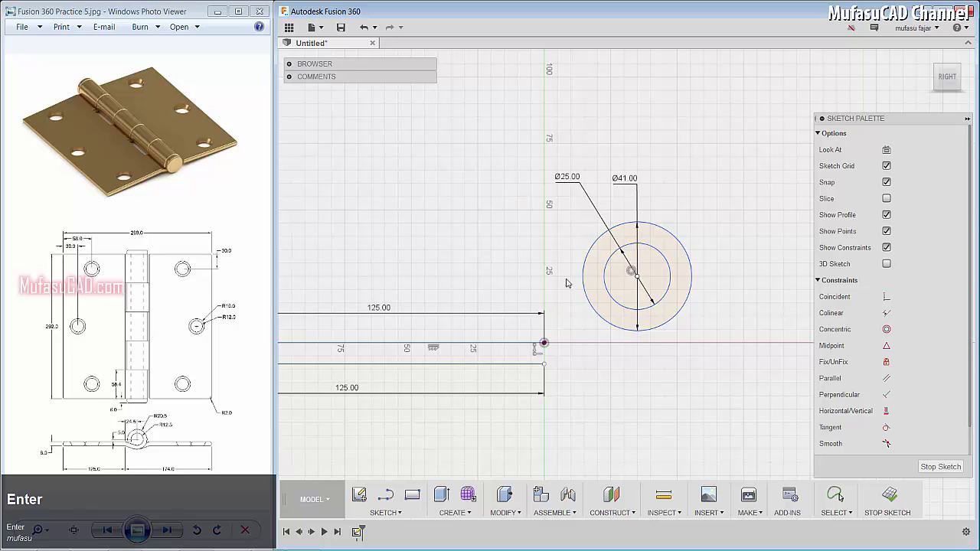
- Set the vertical distance between the origin and the circles' centre to 5 mm
left_click(543, 344)
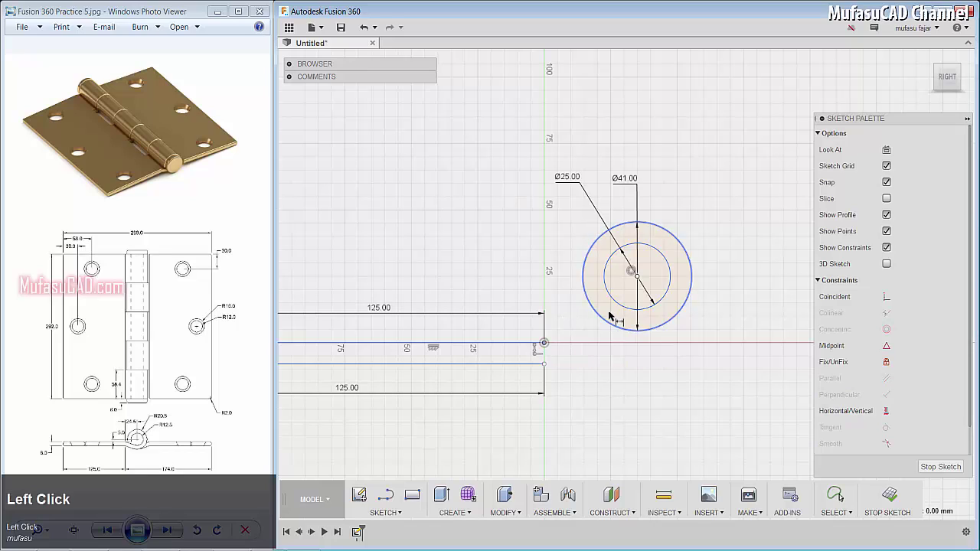
left_click(637, 278)
left_click(501, 292)
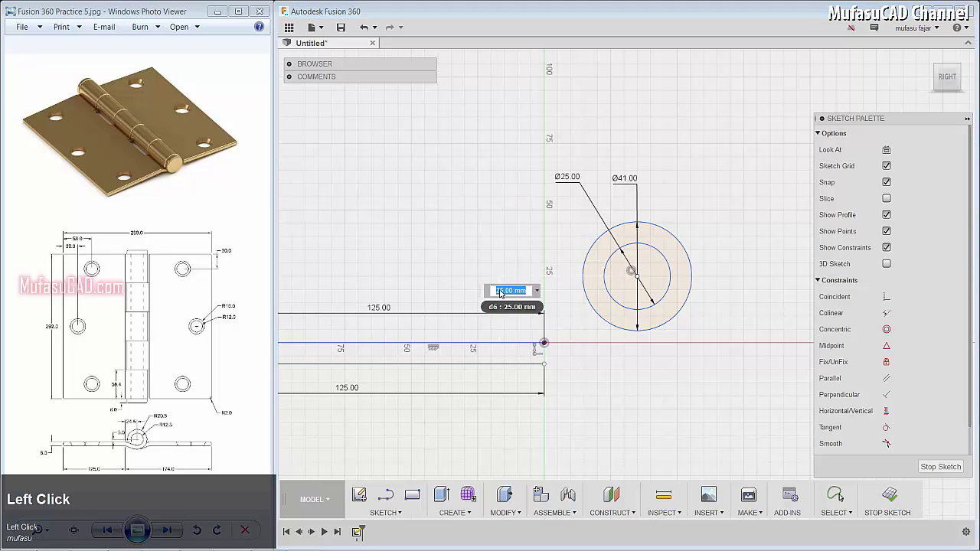
type("5")
key("Return")
- Set the horizontal distance between the origin and the circles' centre to 24.5 mm
key("d")
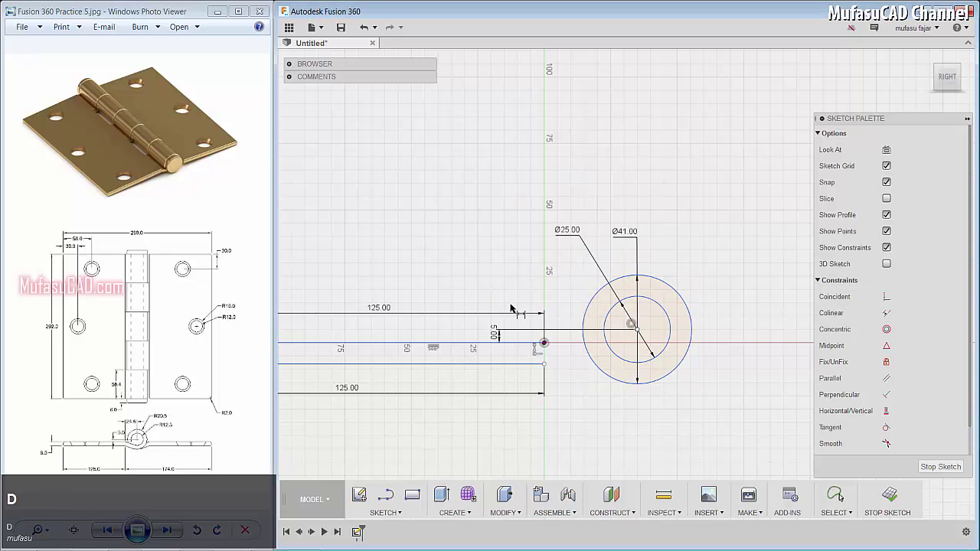
left_click(543, 343)
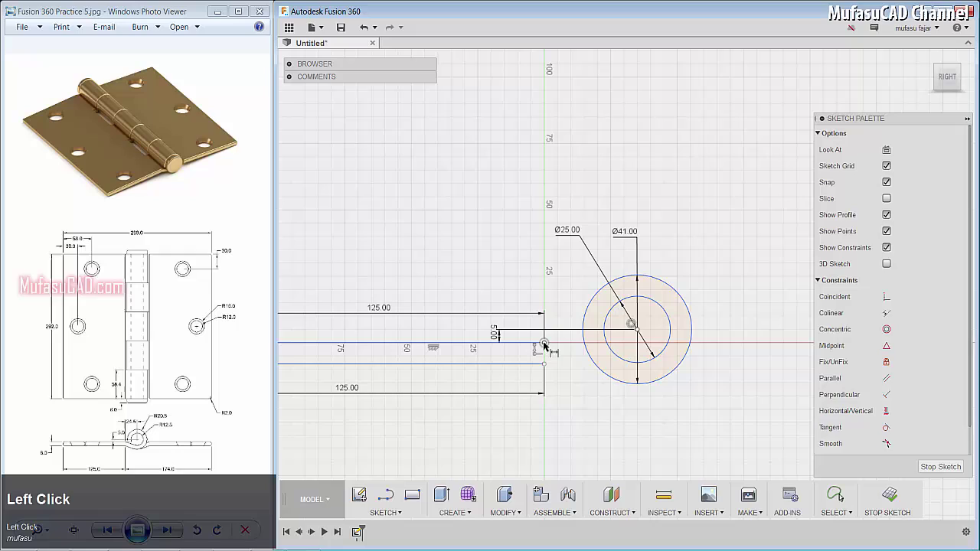
left_click(637, 330)
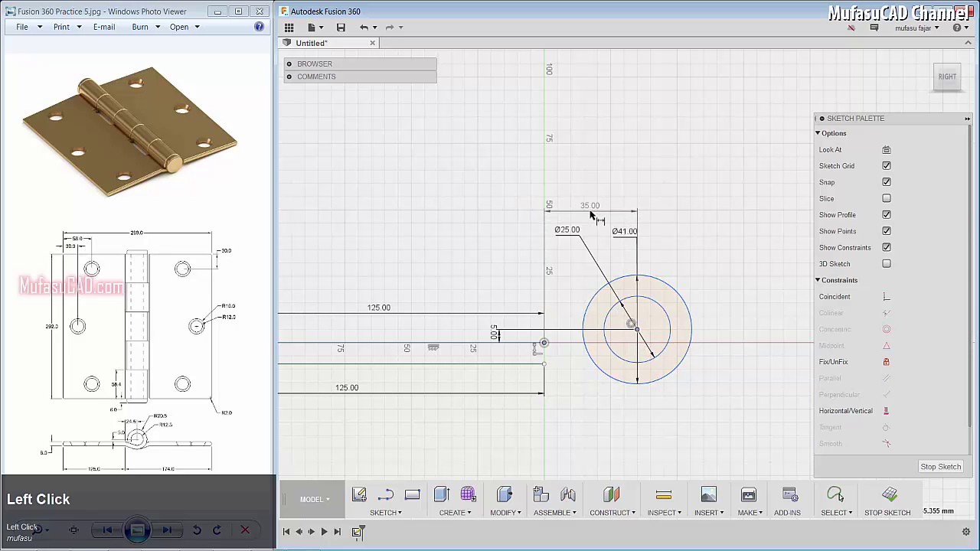
left_click(590, 223)
type("24")
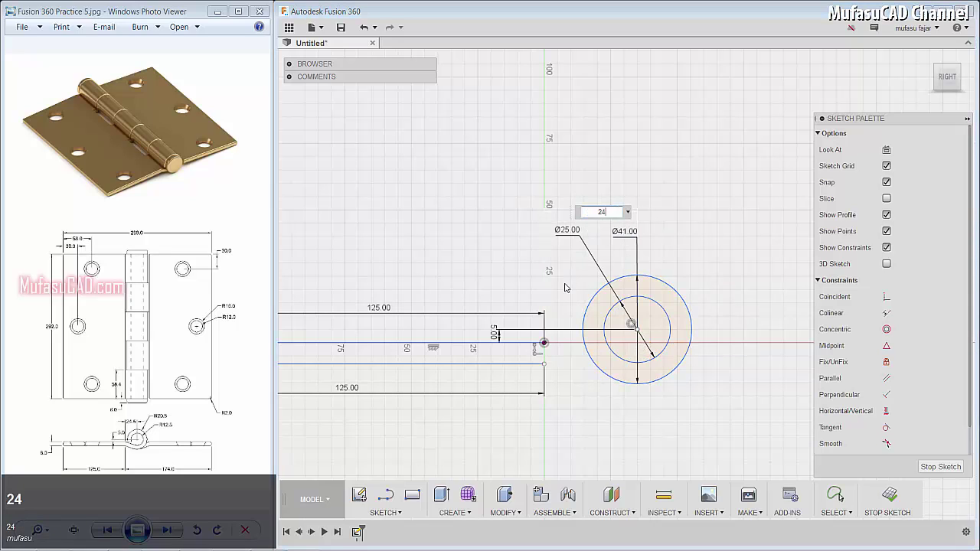
type(".5")
key("Return")
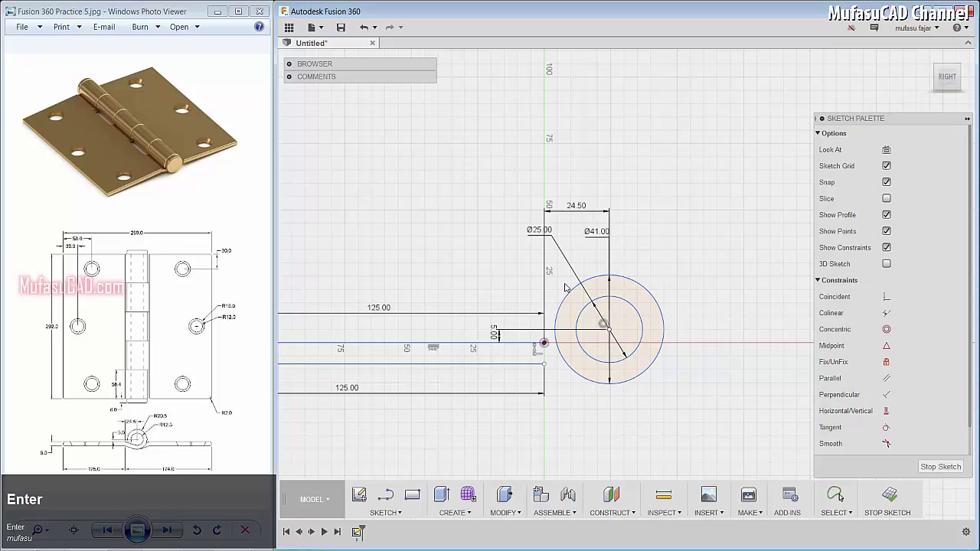
- Draw a horizontal line from the origin into the circles, plus downward-sloping lines from the origin and from the open end of the strip's lower line
middle_click(551, 323)
scroll(511, 327, "down", 4)
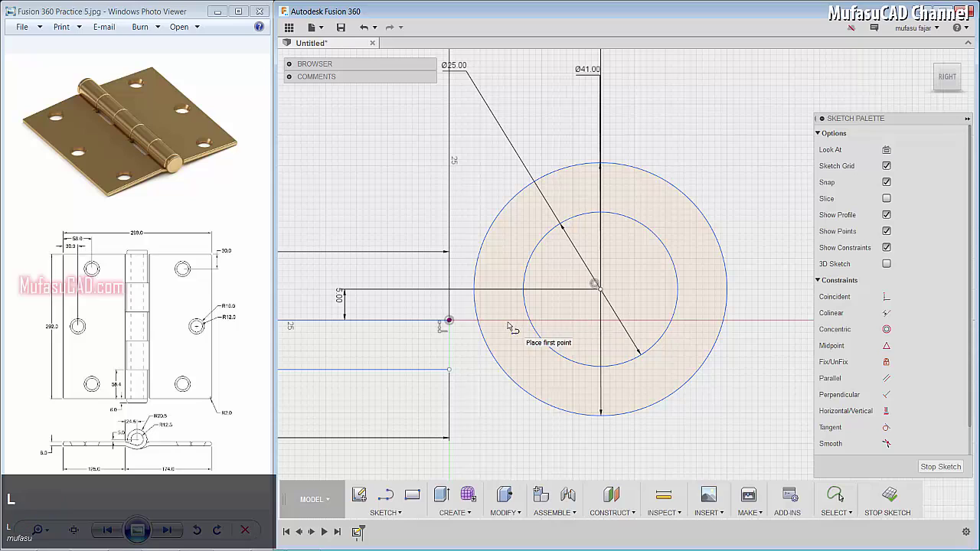
key("l")
left_click(449, 321)
left_click(554, 320)
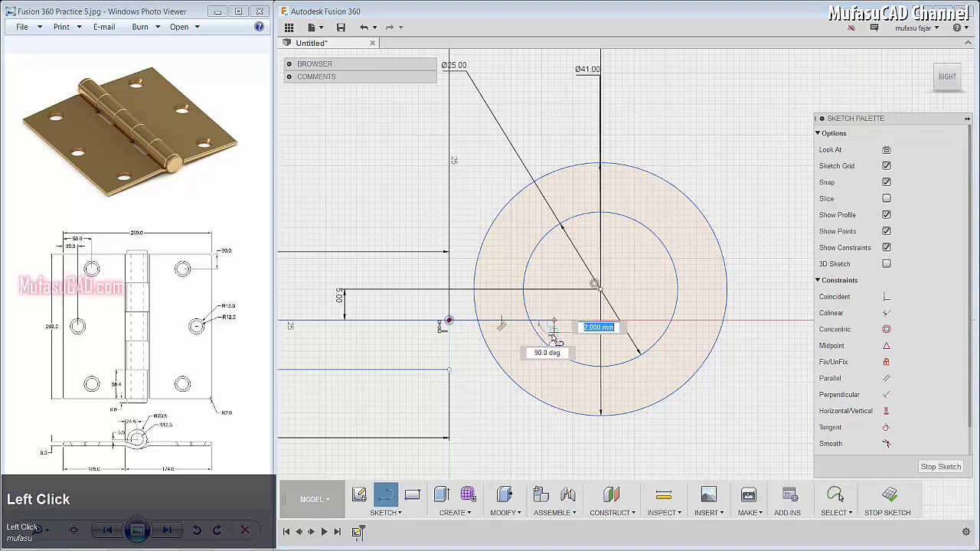
left_click(449, 321)
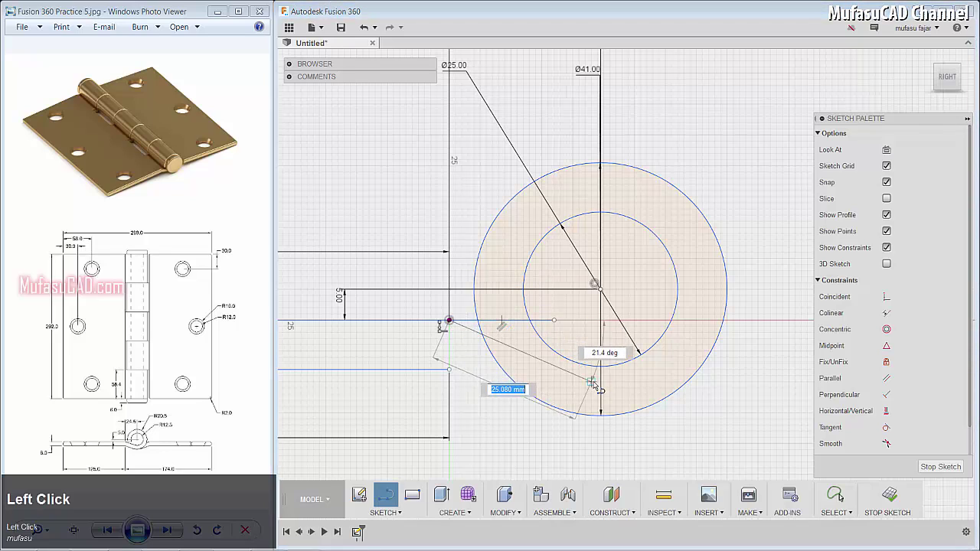
left_click(579, 412)
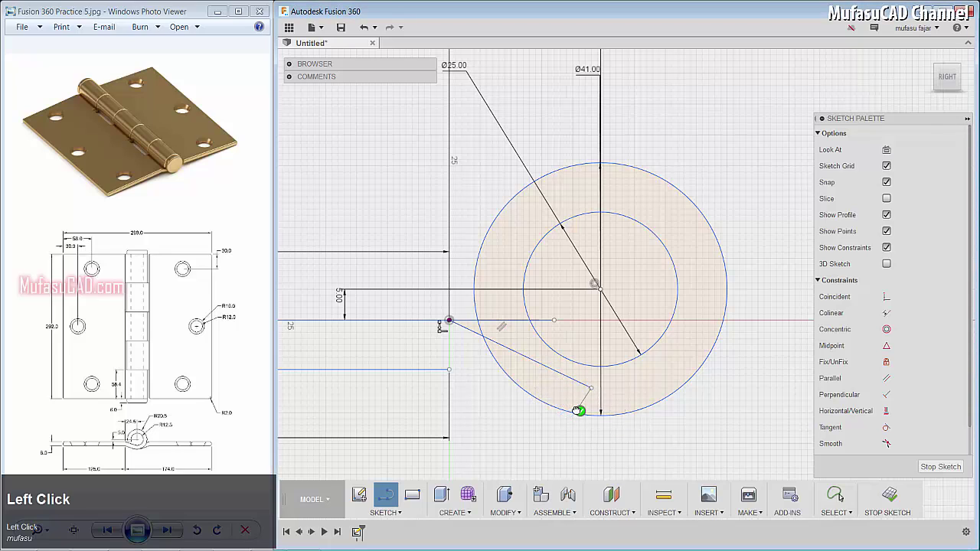
left_click(450, 371)
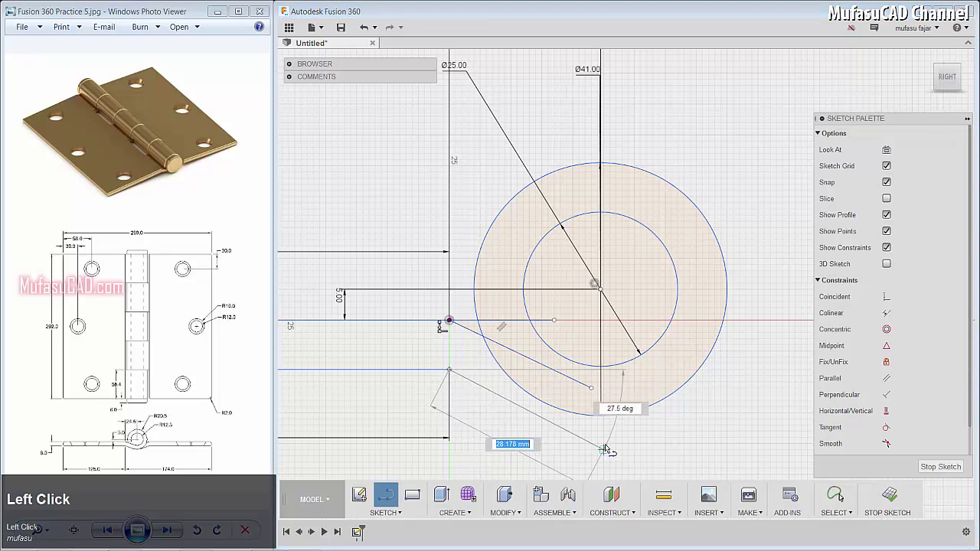
left_click(587, 466)
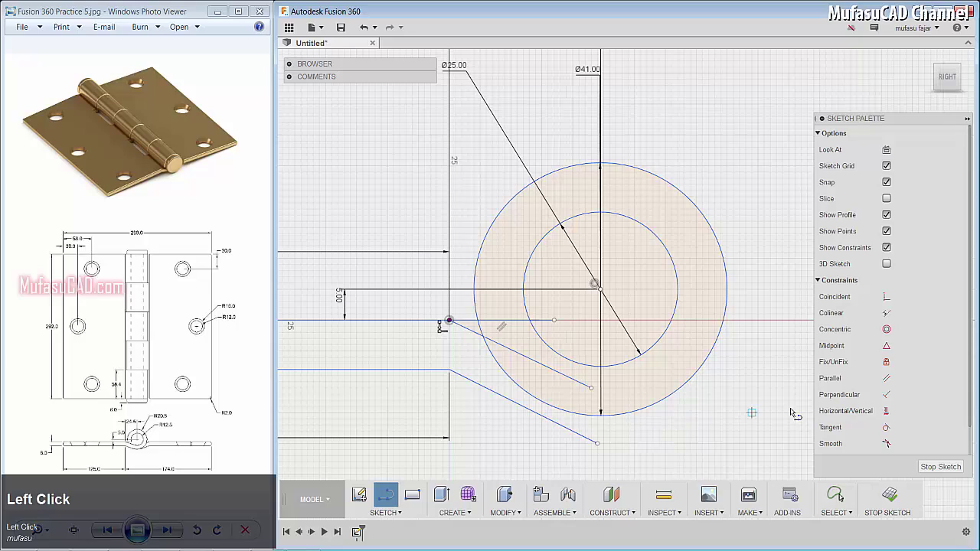
- Apply a Tangent constraint between the lower sloping line and the 41 mm outer circle
left_click(887, 429)
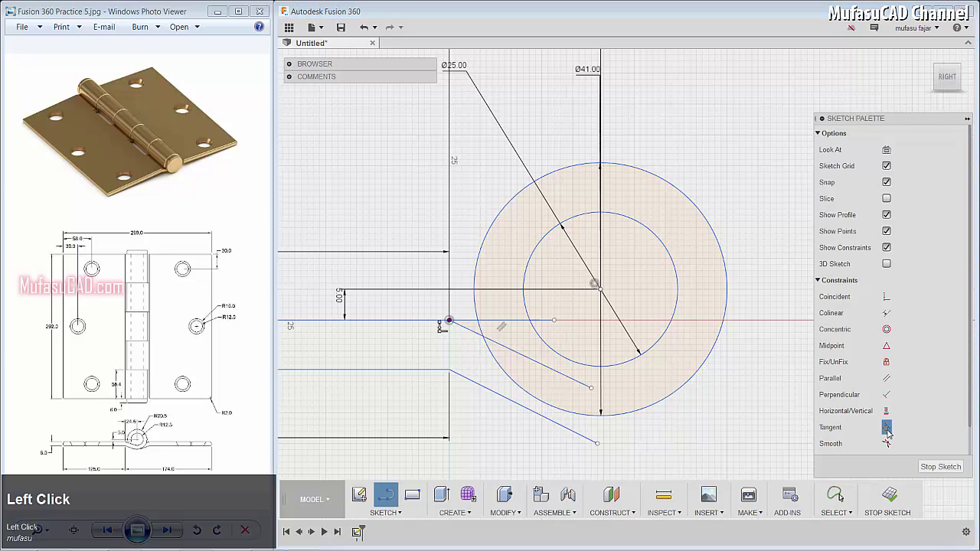
left_click(573, 423)
left_click(575, 415)
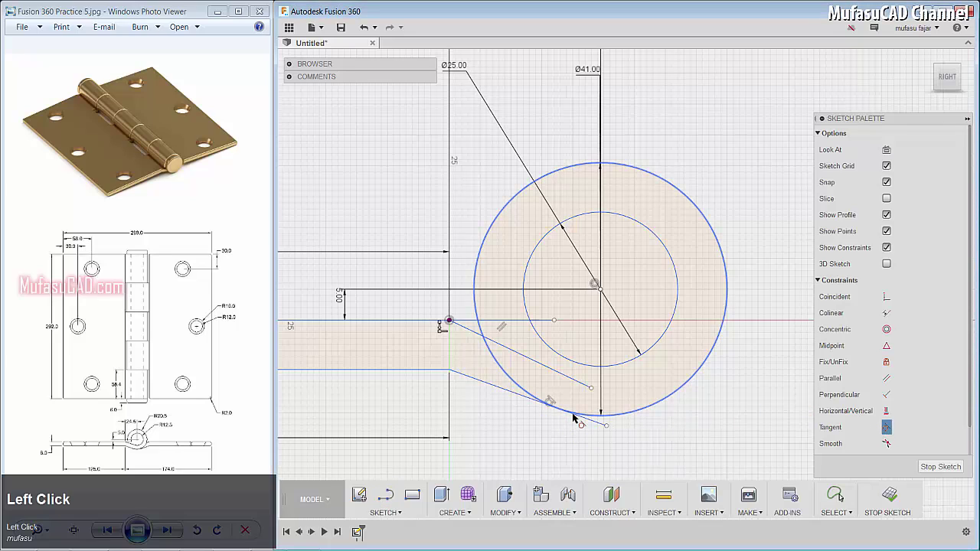
- Make the upper sloping line tangent to the 25 mm circle and trim the excess lines and arcs into an open curled knuckle profile
left_click(573, 386)
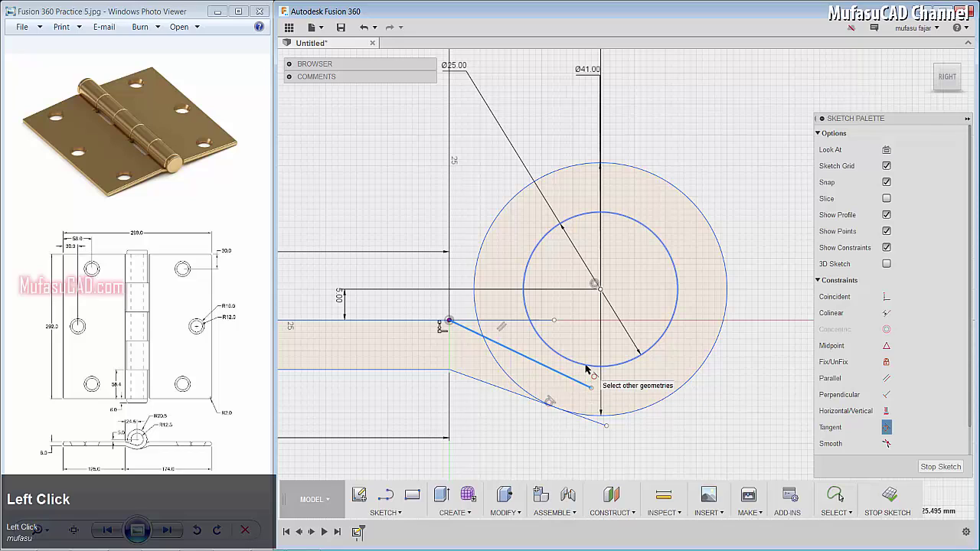
left_click(589, 366)
key("t")
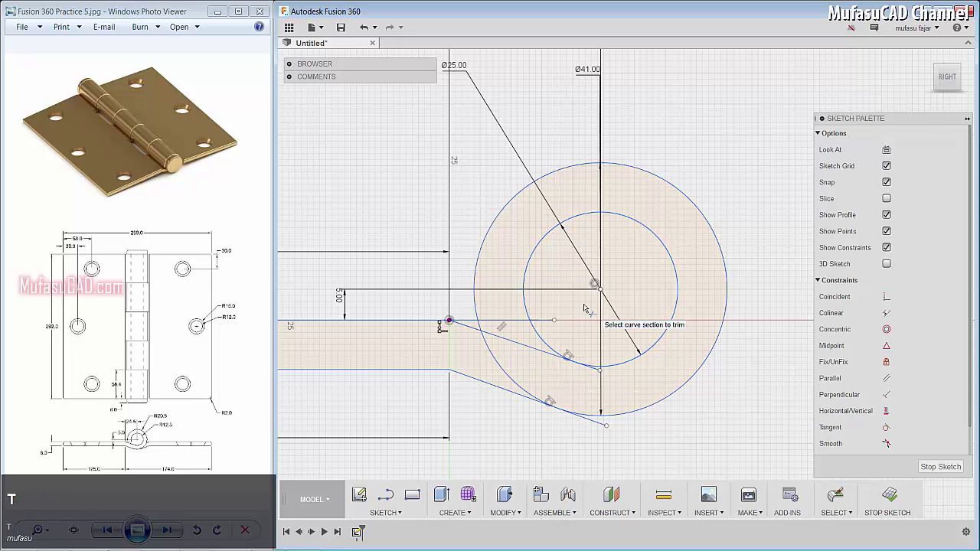
left_click(546, 320)
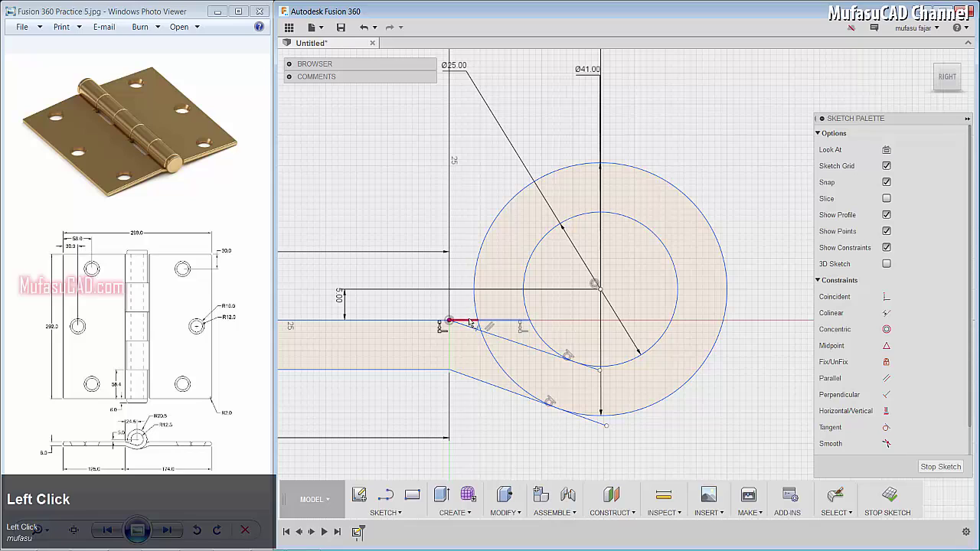
left_click(468, 322)
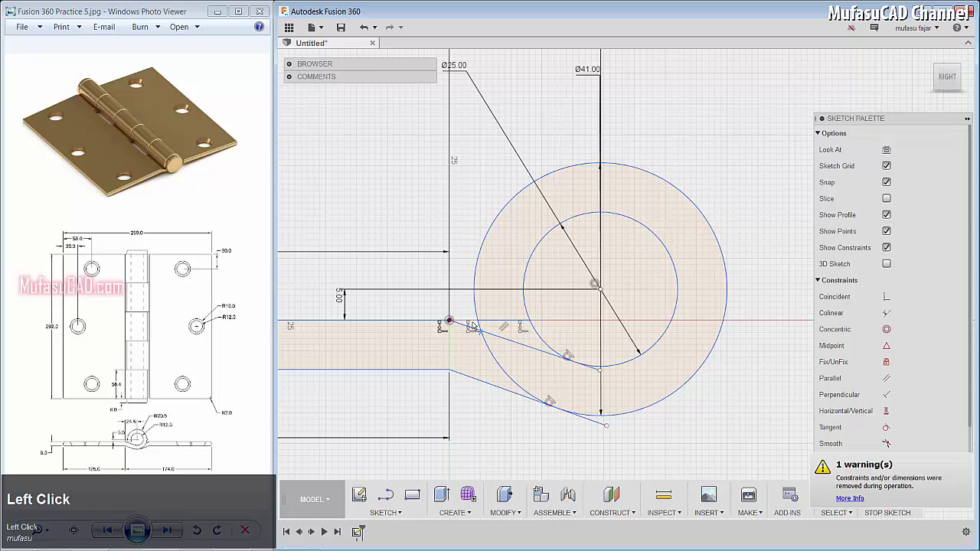
left_click(529, 336)
left_click(501, 367)
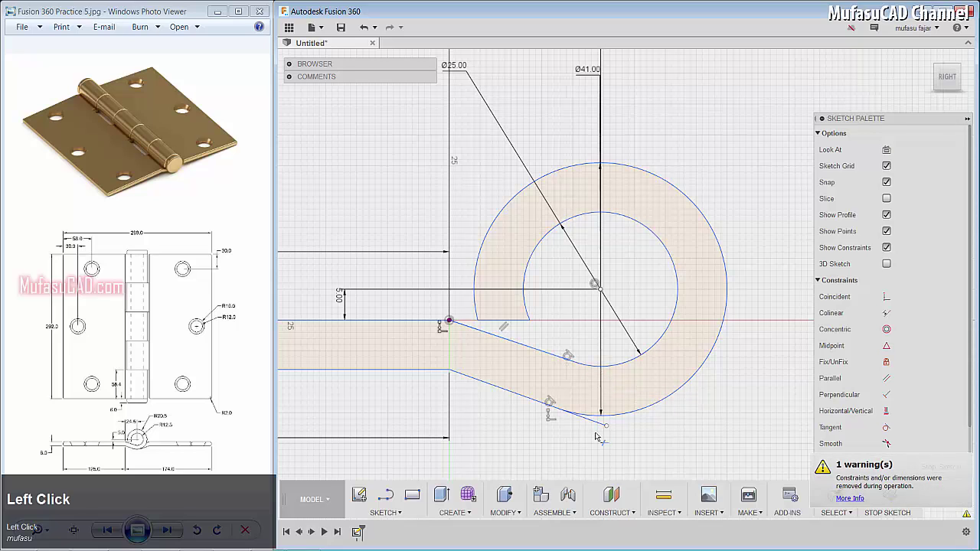
- Extrude the leaf and knuckle profile 292 mm to one side as a new body
scroll(569, 329, "down", 1)
scroll(569, 329, "up", 8)
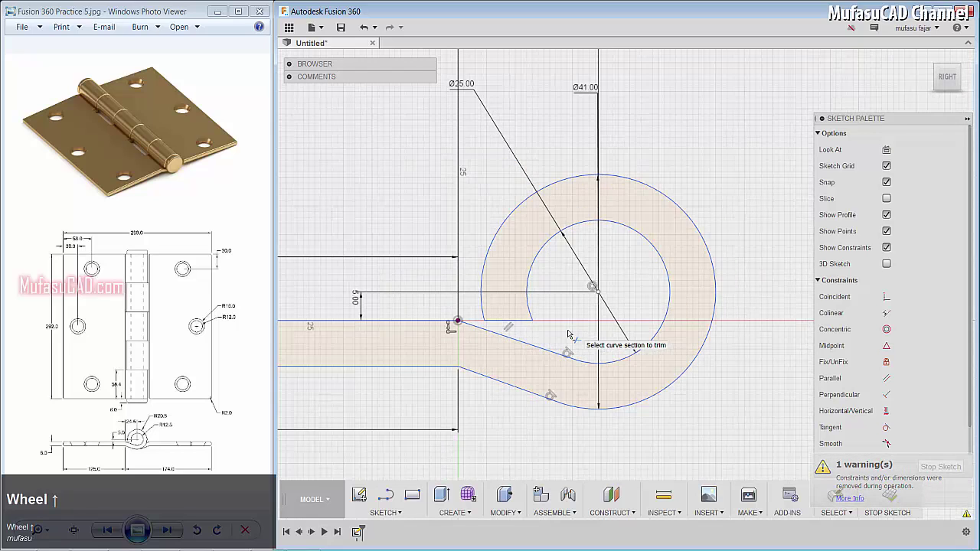
middle_click_drag(483, 338, 519, 294)
middle_click_drag(569, 314, 563, 308, "shift")
middle_click_drag(504, 324, 559, 287)
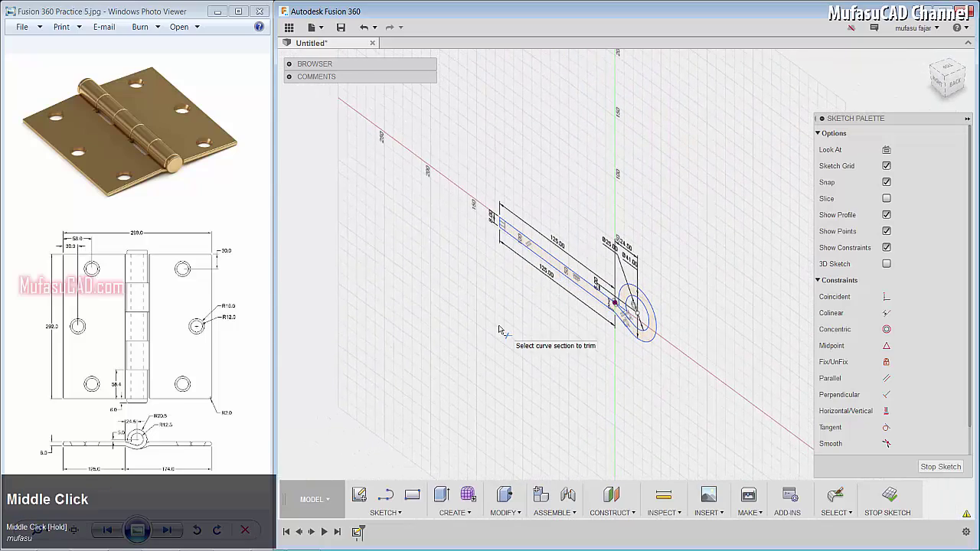
key("e")
left_click(592, 296)
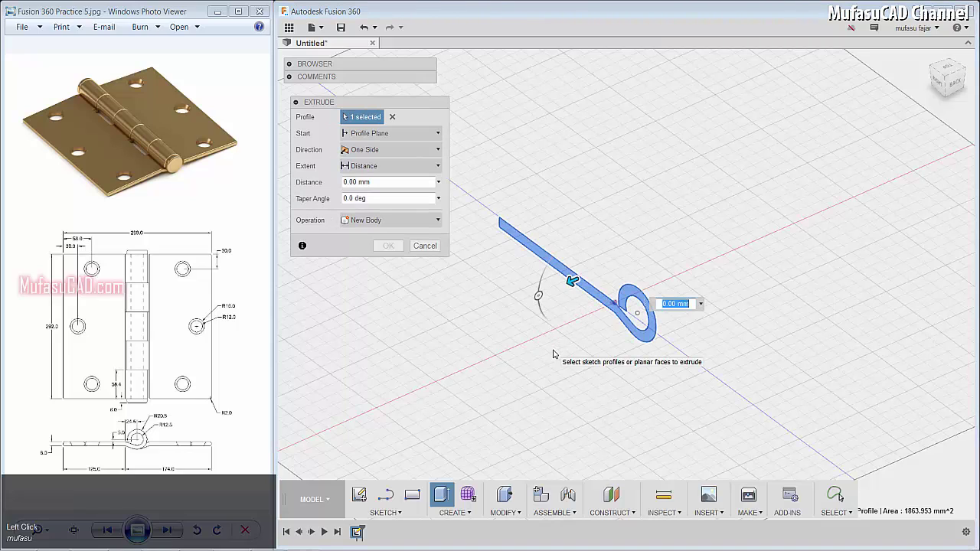
type("25")
type("292")
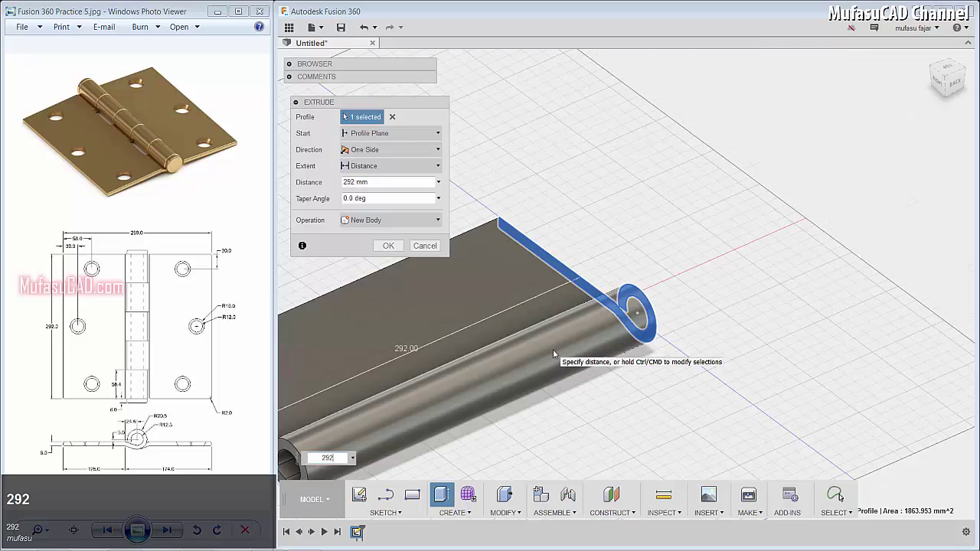
key("Return")
- Sketch two concentric circles near one end of the leaf's flat upper face, the inner one about 28 mm in diameter
middle_click_drag(431, 350, 554, 324)
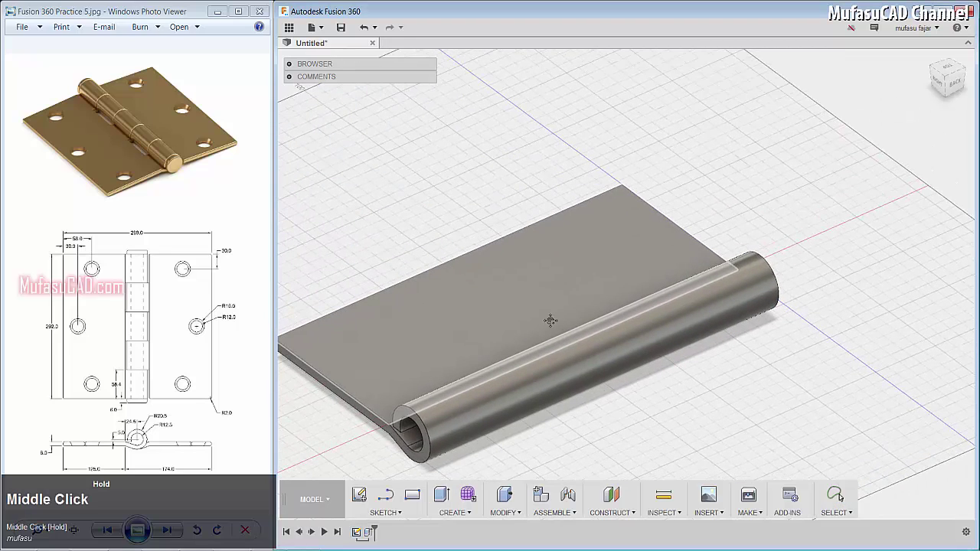
left_click(565, 279)
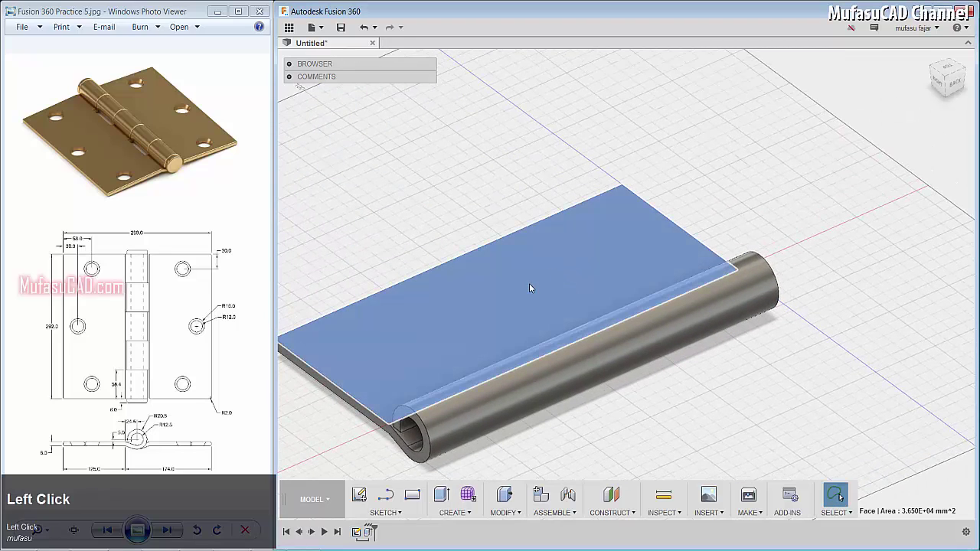
key("c")
left_click(492, 267)
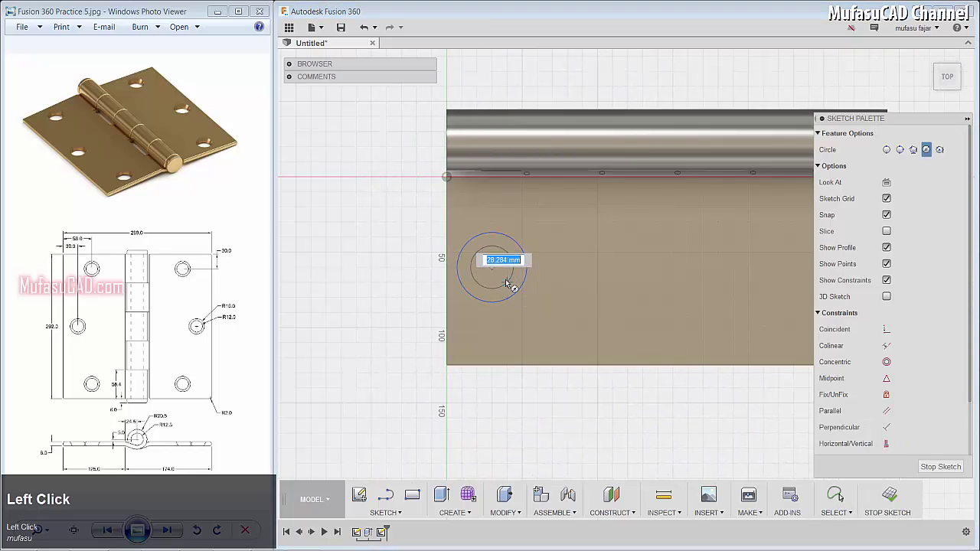
left_click(506, 284)
- Draw a line about 175 mm long from the midpoint of the leaf's free edge straight across the knuckle and make it a construction line
middle_click_drag(565, 286, 479, 303)
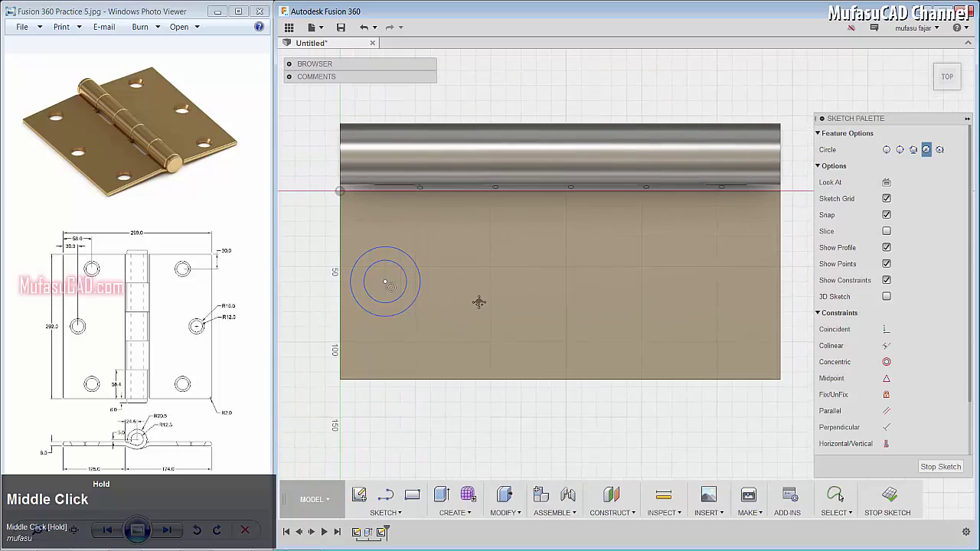
key("l")
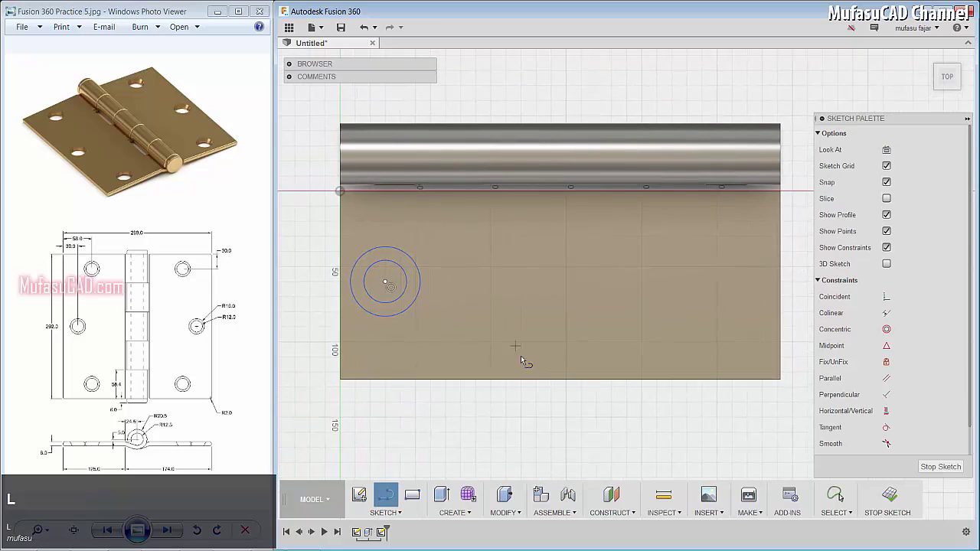
left_click(564, 381)
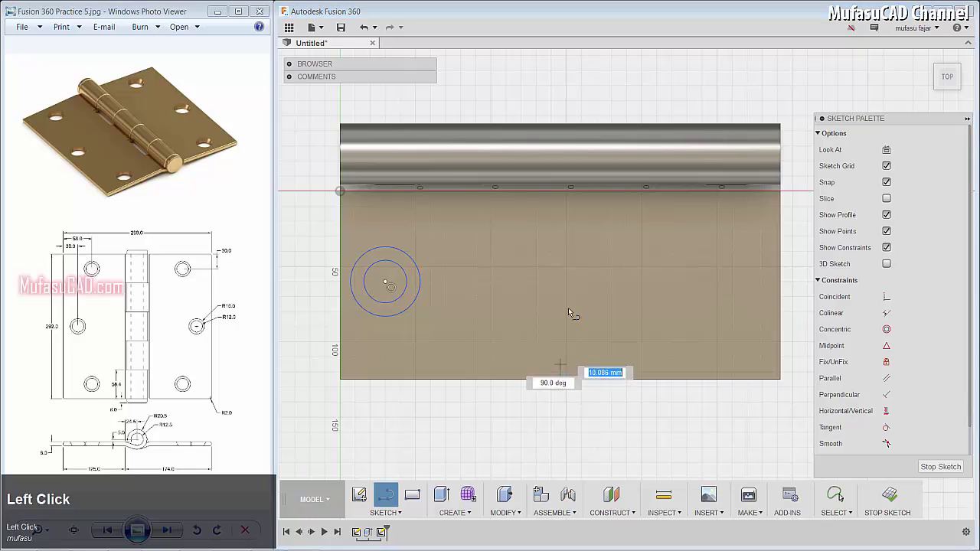
left_click(560, 116)
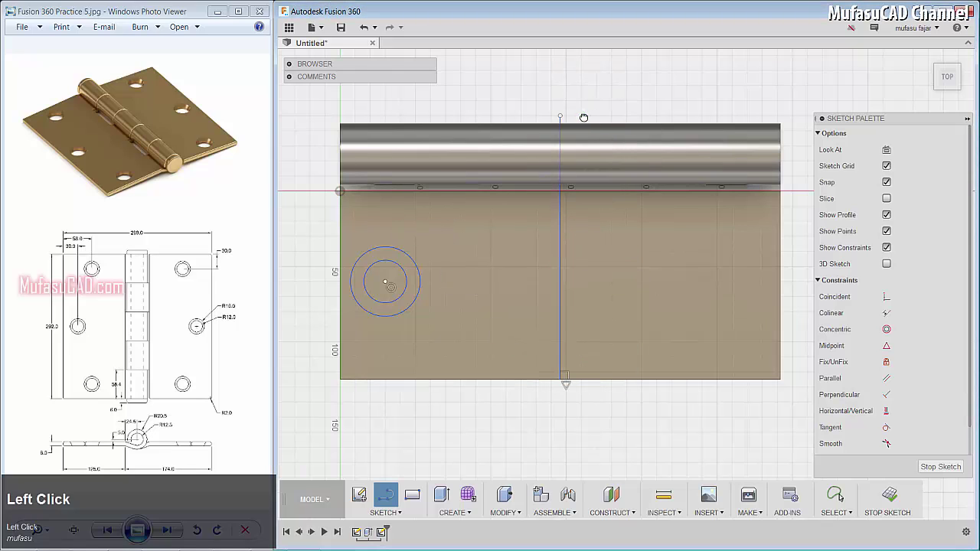
right_click(582, 100)
left_click(626, 110)
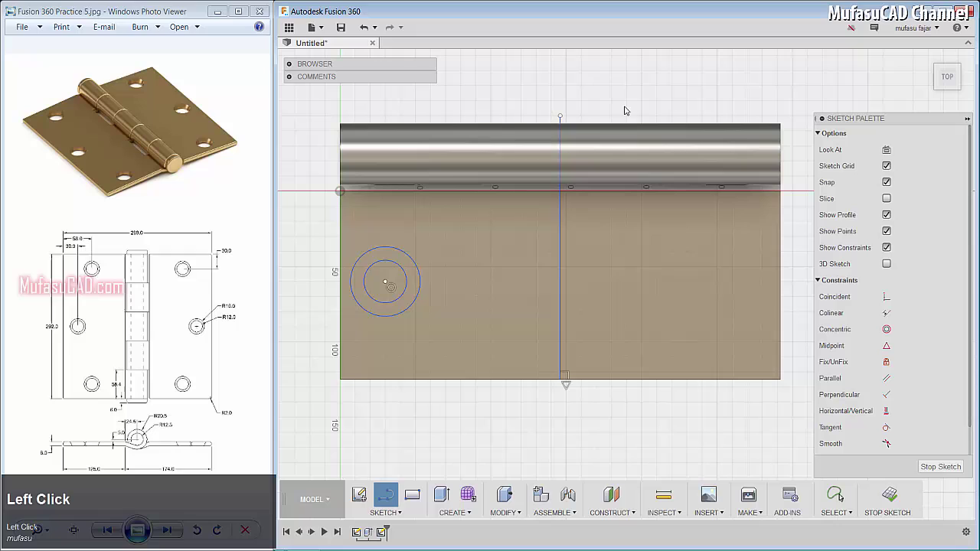
left_click(561, 120)
right_click(561, 121)
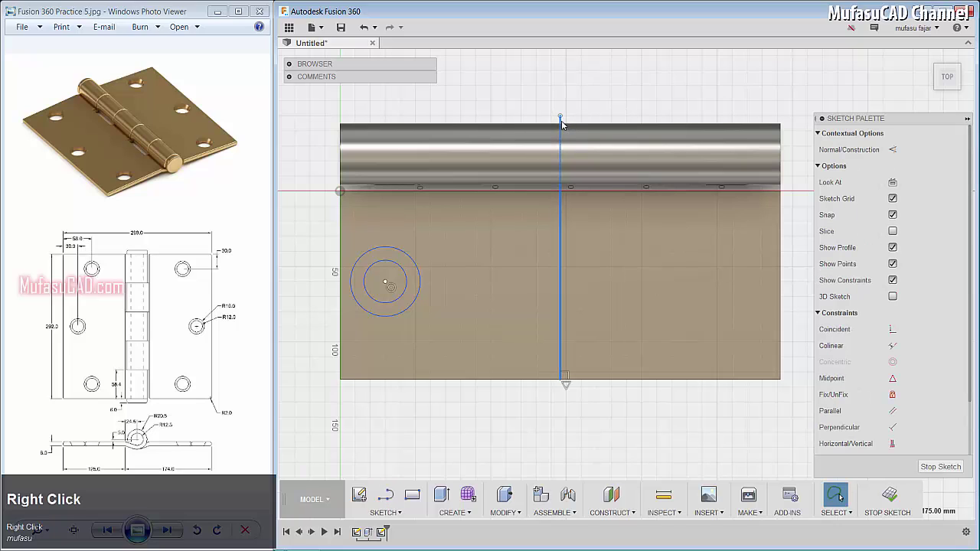
left_click(559, 202)
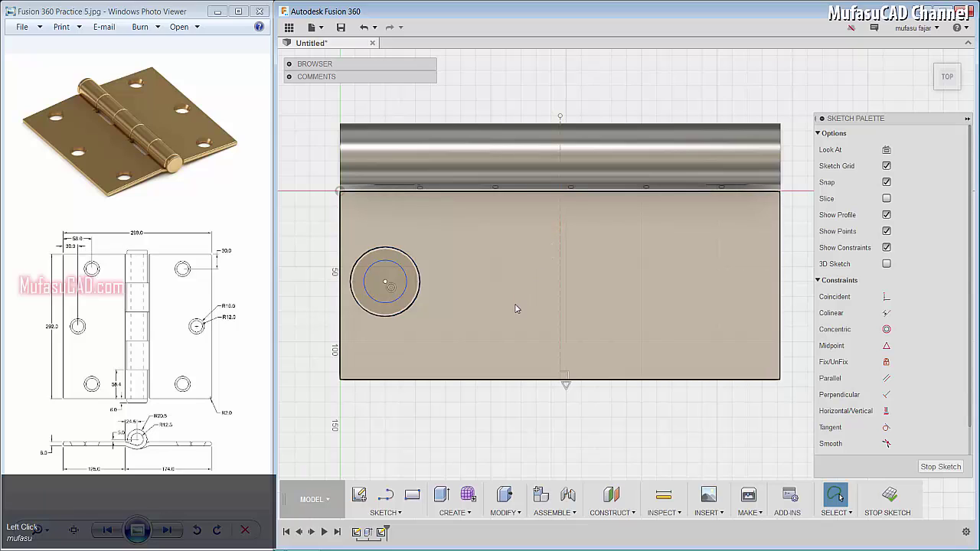
- Sketch two concentric circles of about 43 mm and 21 mm diameter centred on the construction line, nearer the leaf's free edge
key("c")
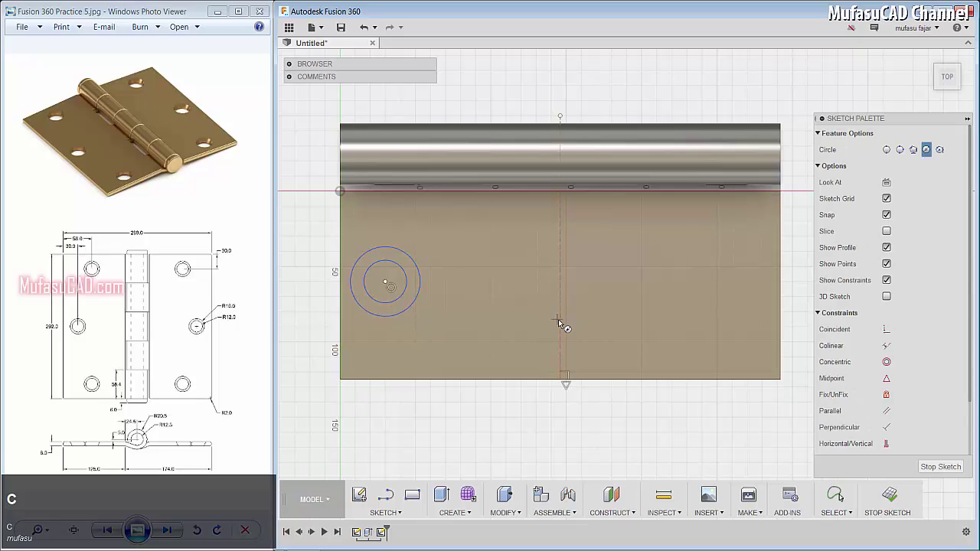
left_click(559, 320)
left_click(591, 325)
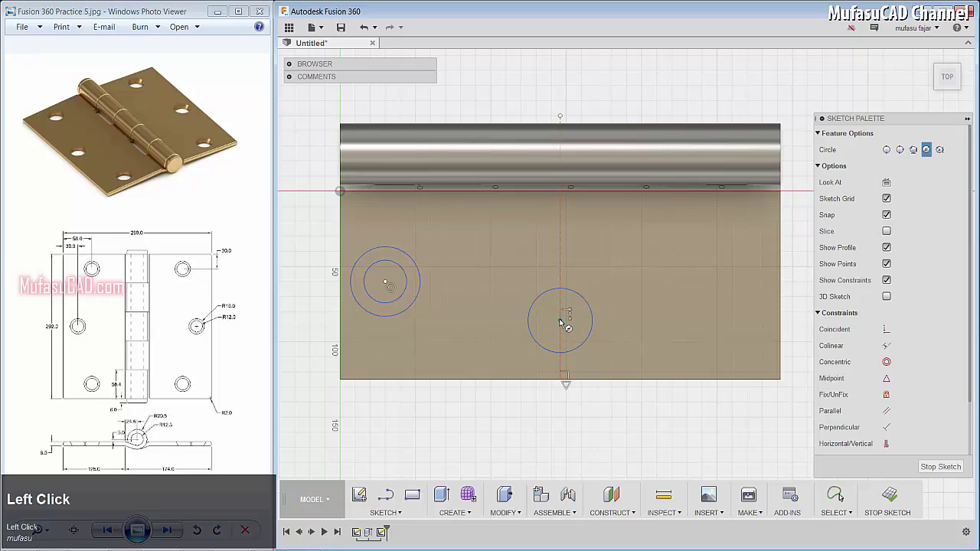
left_click(560, 320)
left_click(576, 327)
- Set the diameter of the inner circle on the construction line to 24 mm
key("d")
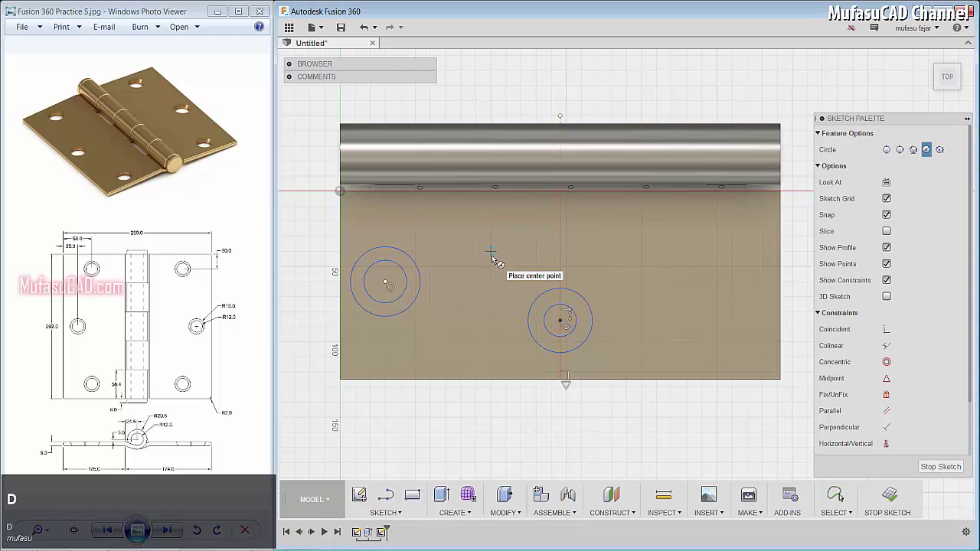
left_click(557, 309)
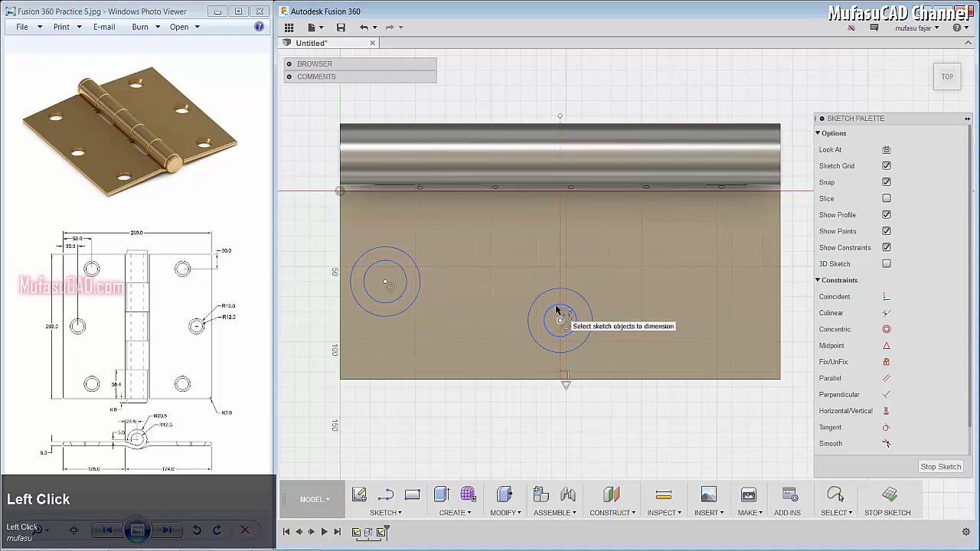
left_click(607, 295)
type("2")
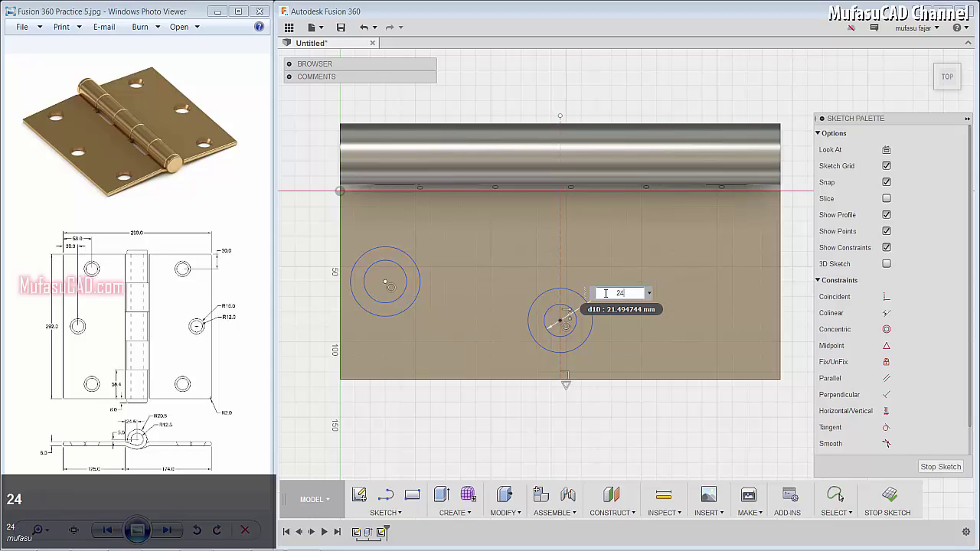
type("4")
key("Return")
- Set the diameter of the outer circle on the construction line to 32 mm
key("d")
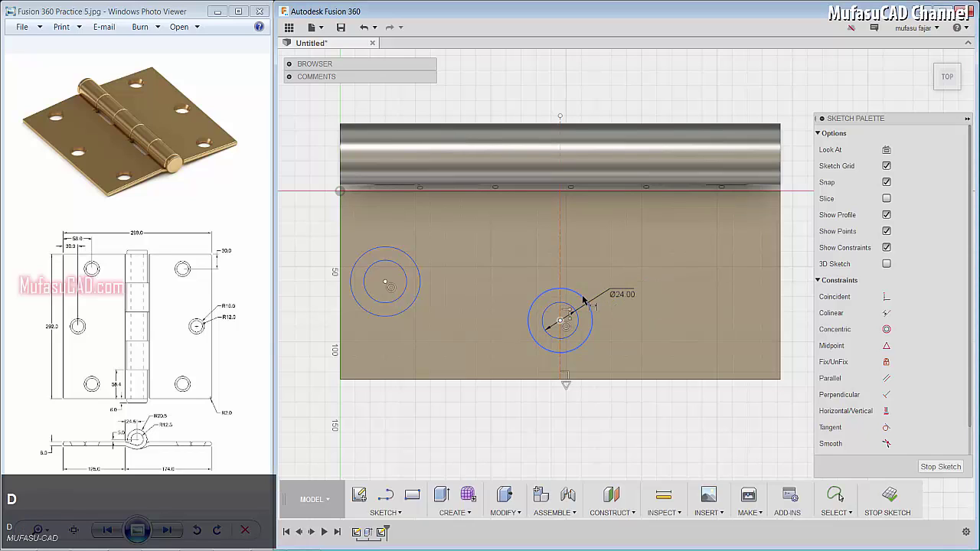
left_click(584, 299)
left_click(594, 274)
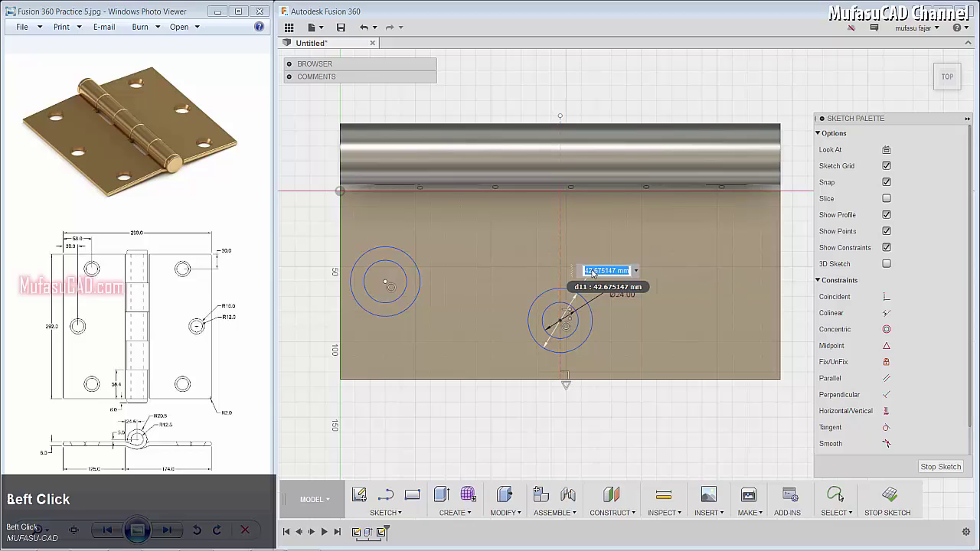
type("32")
key("Return")
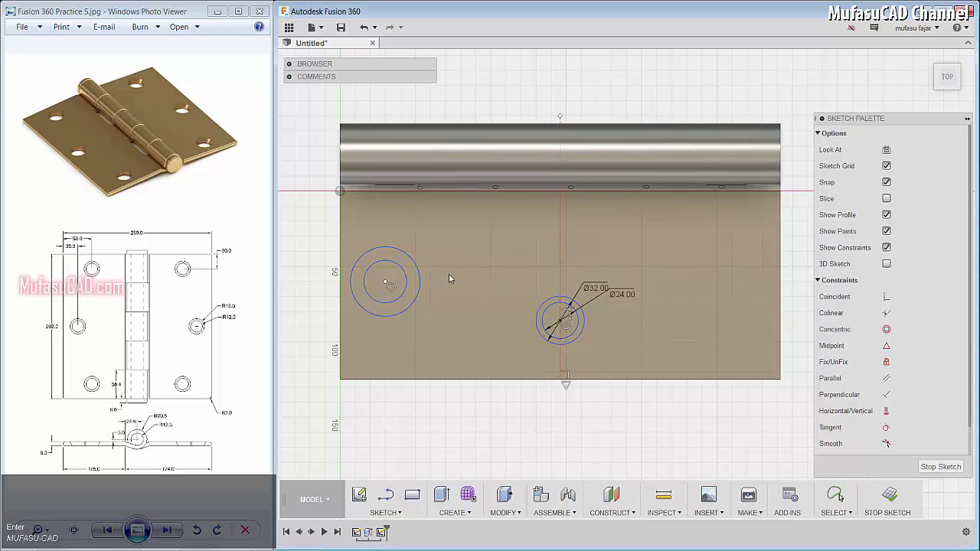
- Set the diameter of the outer circle in the pair near the leaf's end to 32 mm
key("d")
left_click(418, 268)
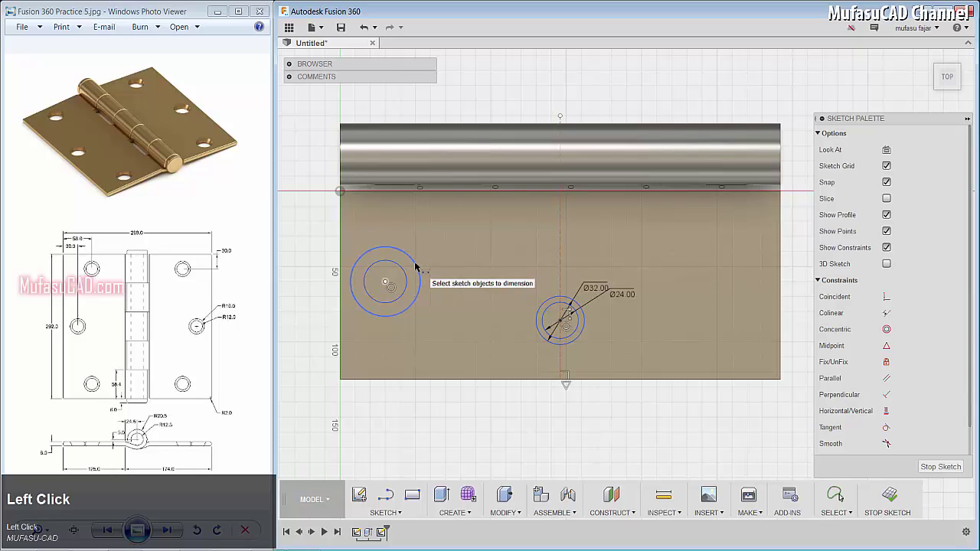
left_click(442, 246)
type("32")
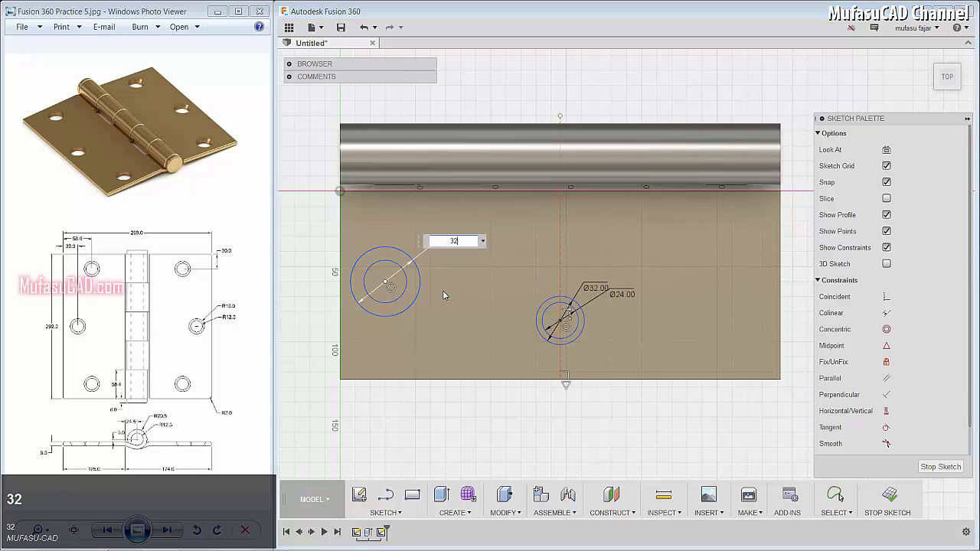
key("Return")
- Set the diameter of the inner circle in the pair near the leaf's end to 24 mm
key("d")
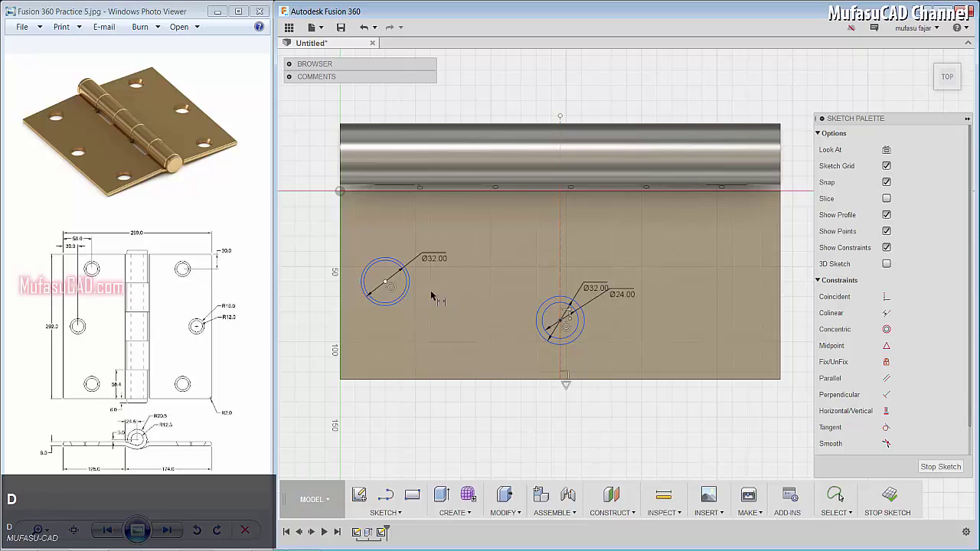
left_click(406, 279)
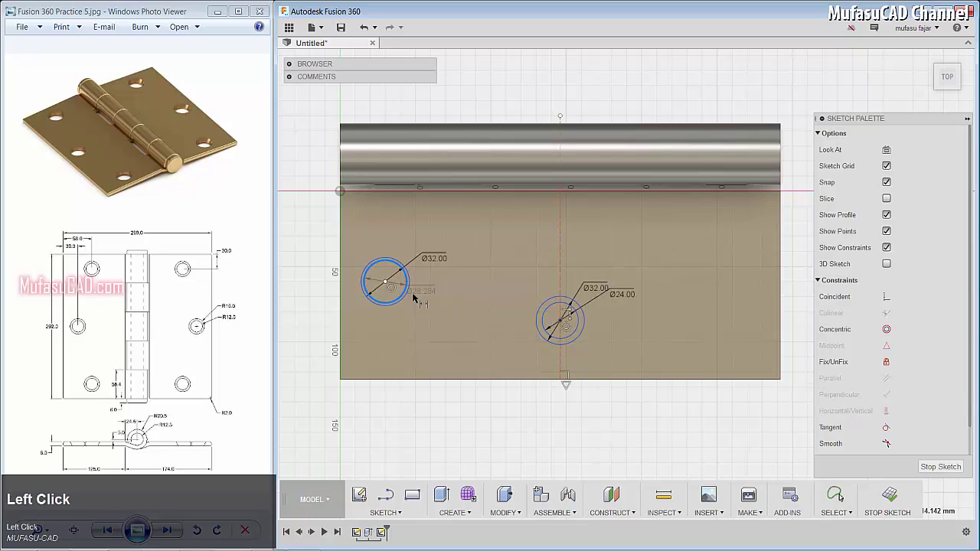
left_click(426, 304)
type("24")
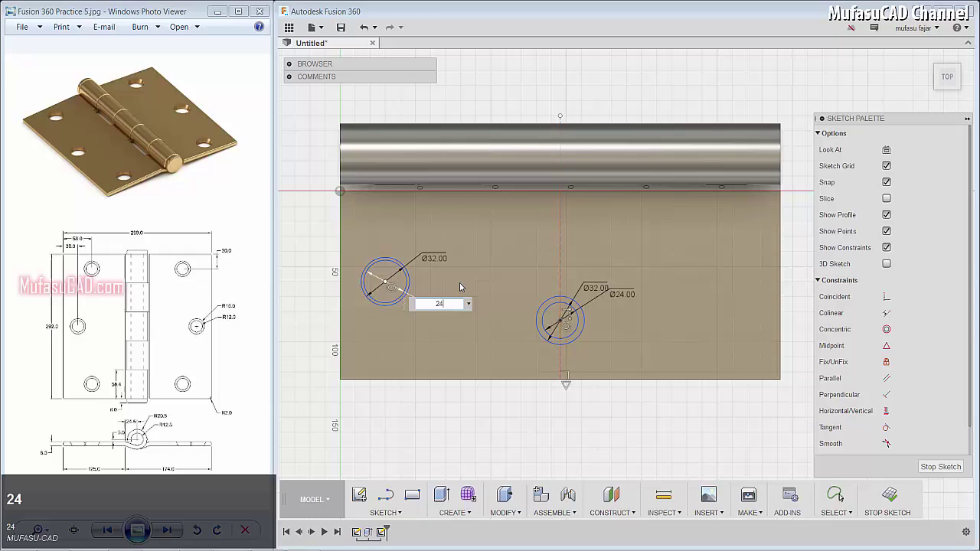
key("Return")
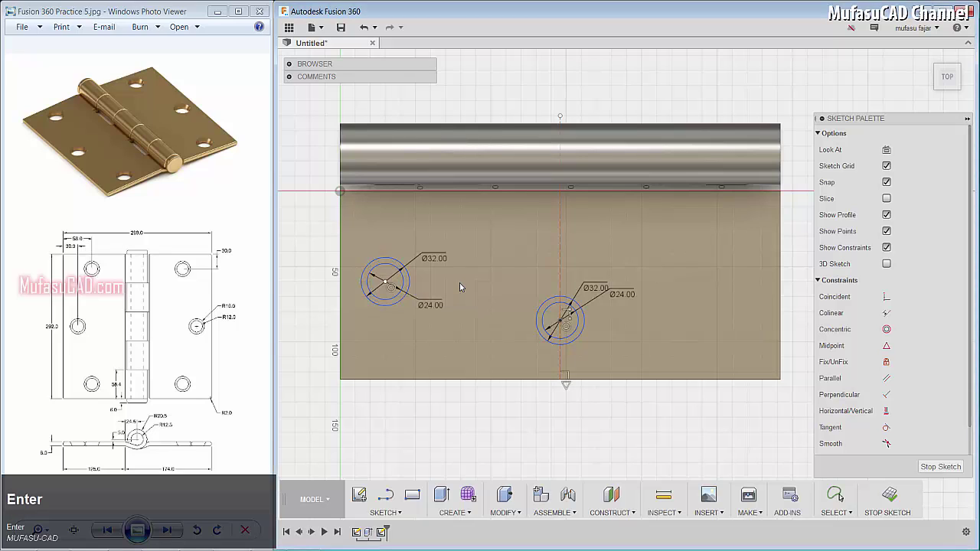
key("Escape")
- Dimension the end circle pair's centre 58 mm from the leaf's long outer edge, measured from the leaf's corner
key("d")
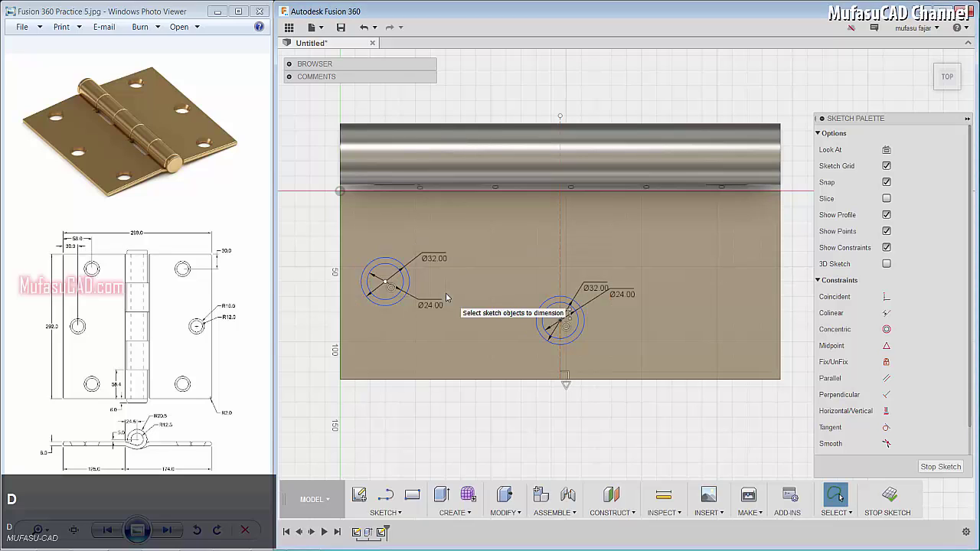
left_click(341, 382)
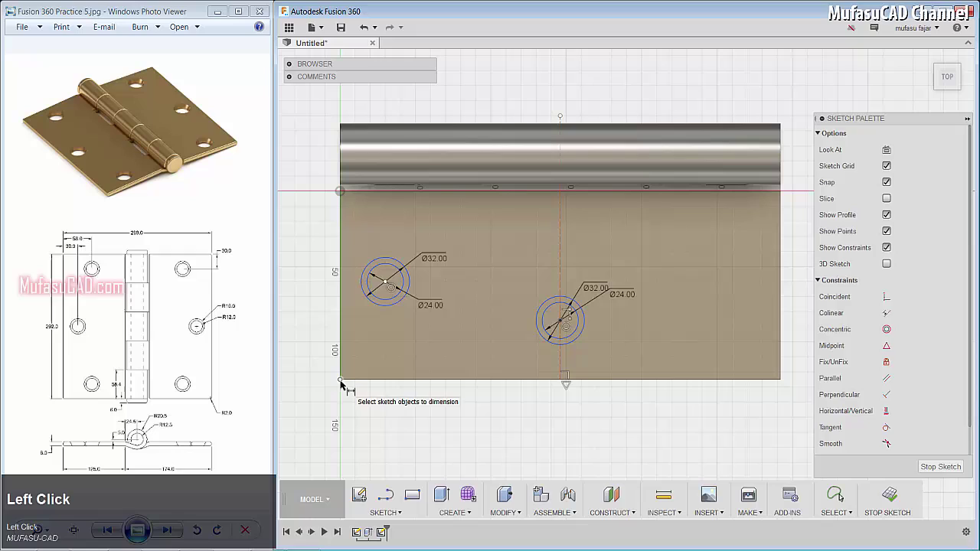
left_click(385, 285)
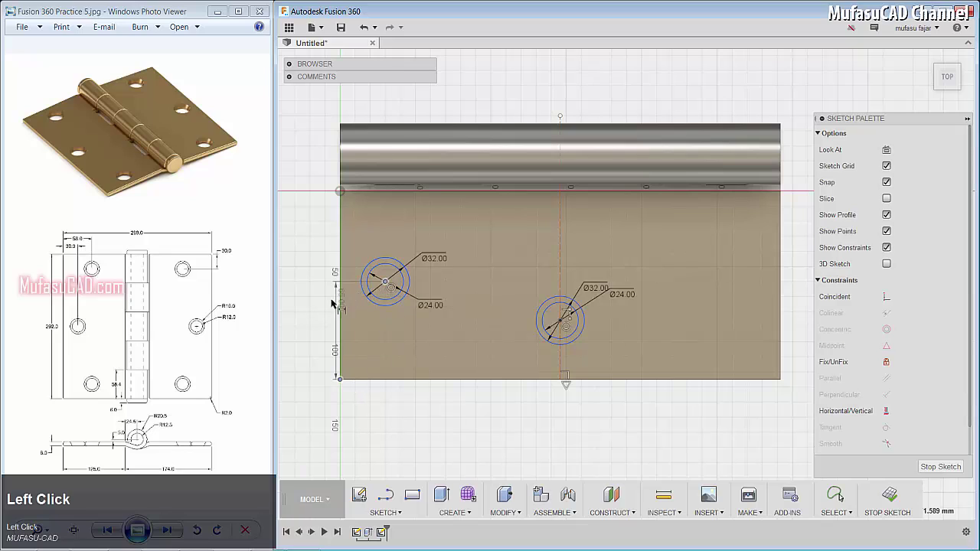
left_click(313, 321)
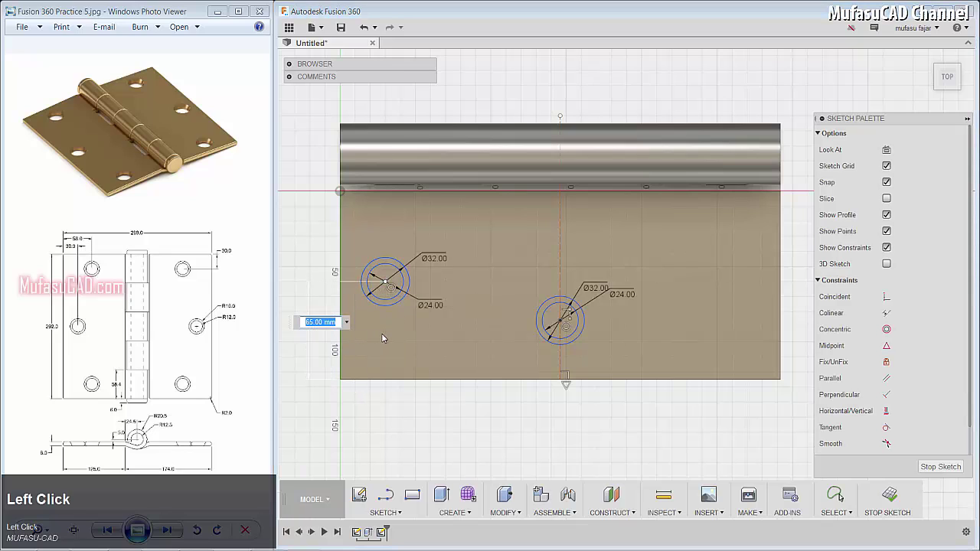
type("58")
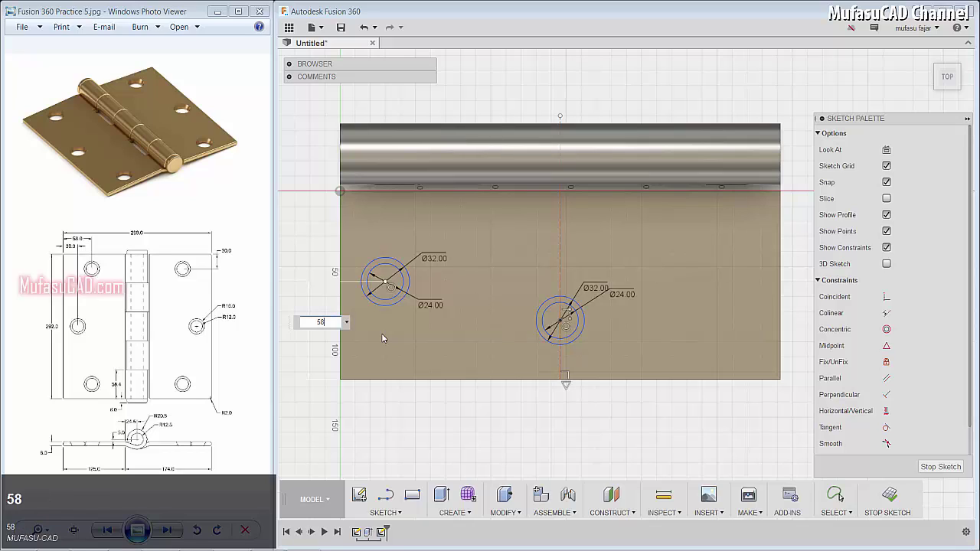
key("Return")
- Dimension the end circle pair's centre 30 mm from the leaf's short end edge, measured from the same corner
key("d")
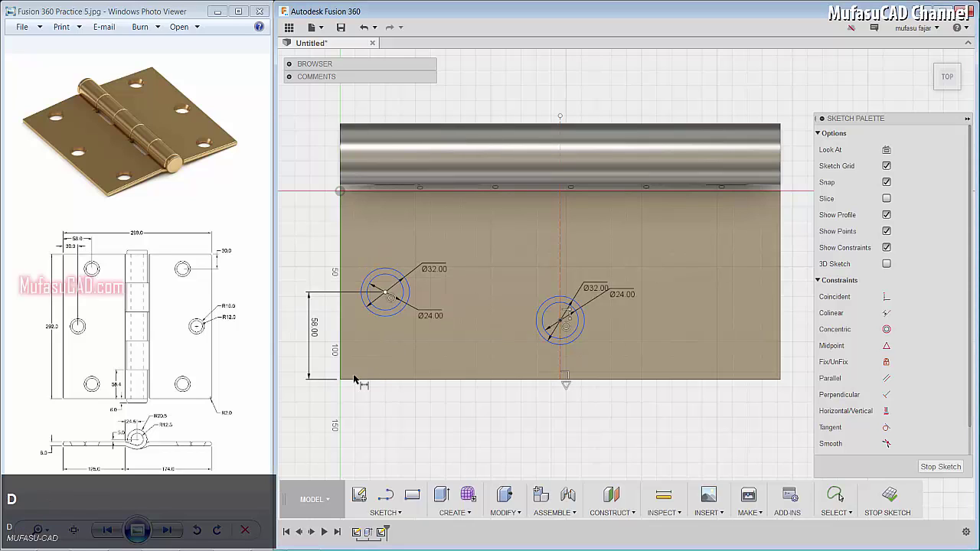
left_click(341, 380)
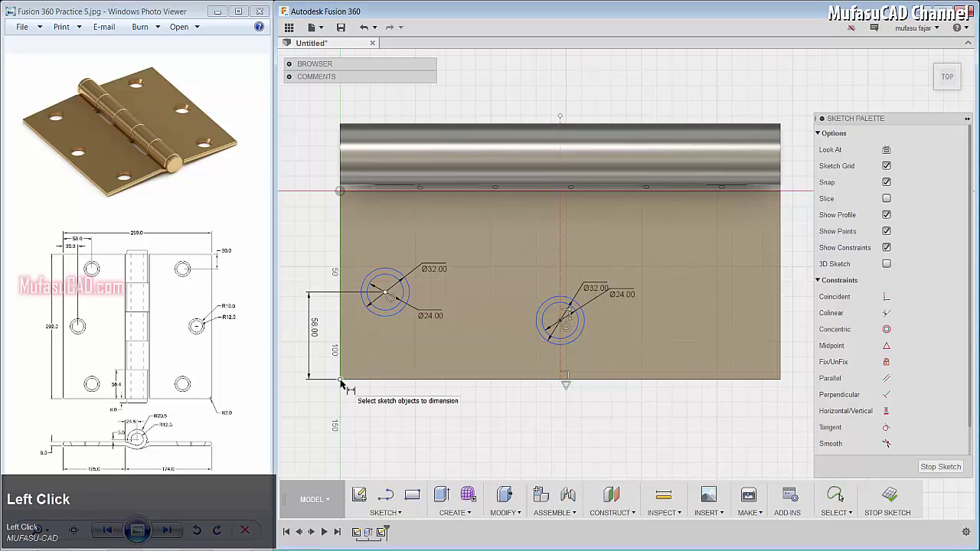
left_click(386, 295)
left_click(362, 400)
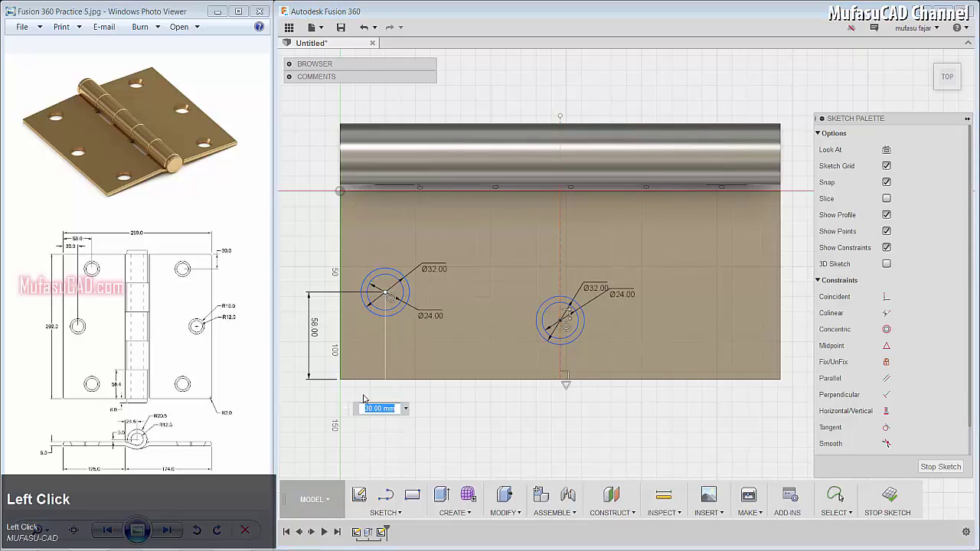
type("30")
key("Return")
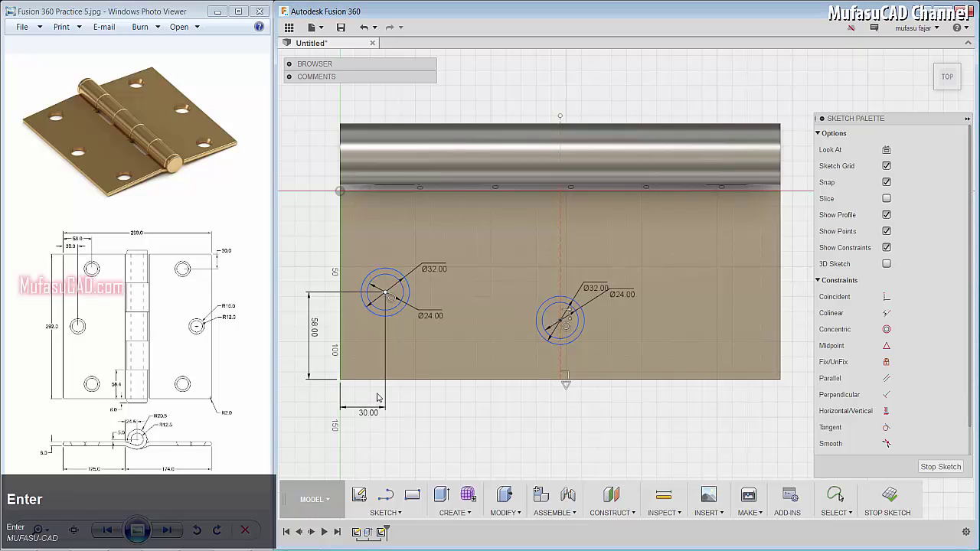
- Dimension the middle circle pair's centre 30 mm from the leaf's long outer edge
left_click(562, 322)
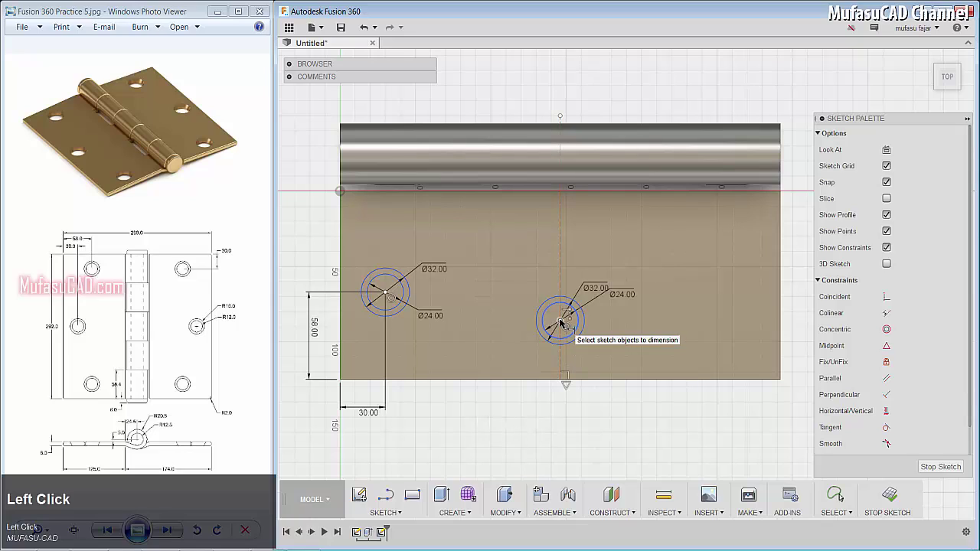
left_click(560, 379)
left_click(515, 354)
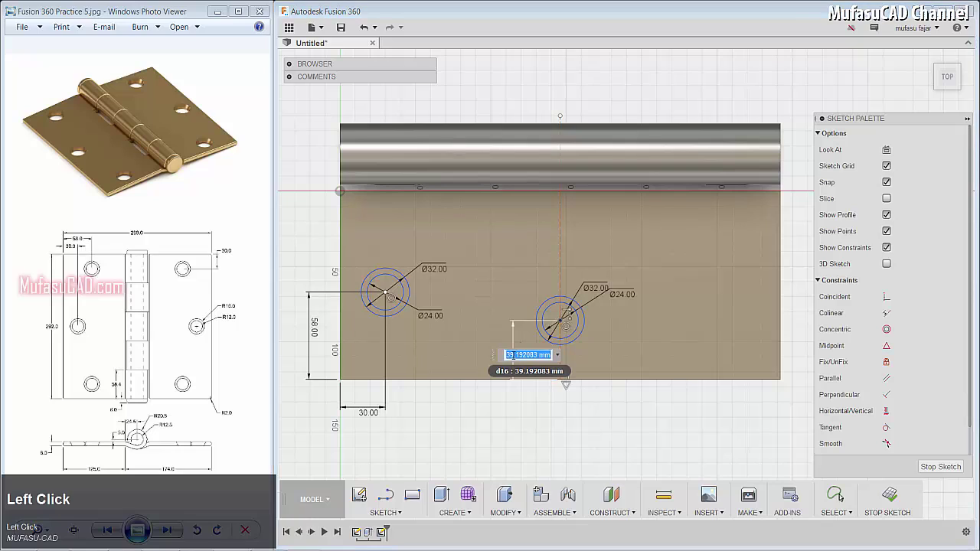
type("3")
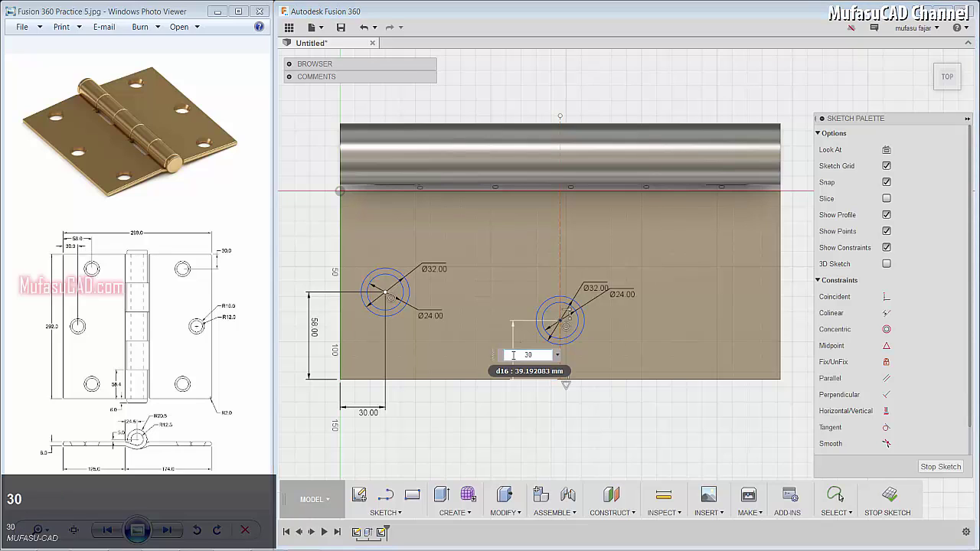
type("0")
key("Return")
- Mirror both circles of the end pair about the vertical construction line to the opposite end of the leaf
left_click(385, 512)
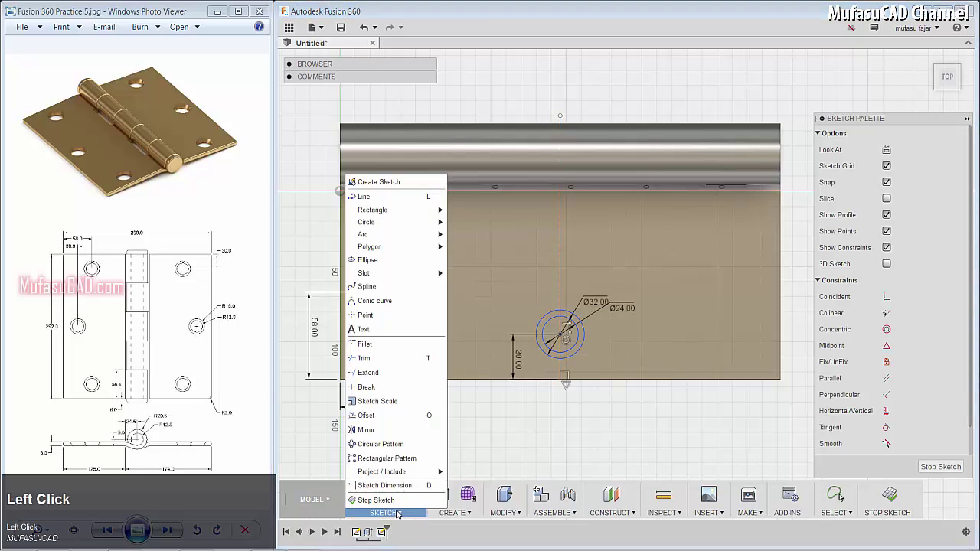
left_click(377, 429)
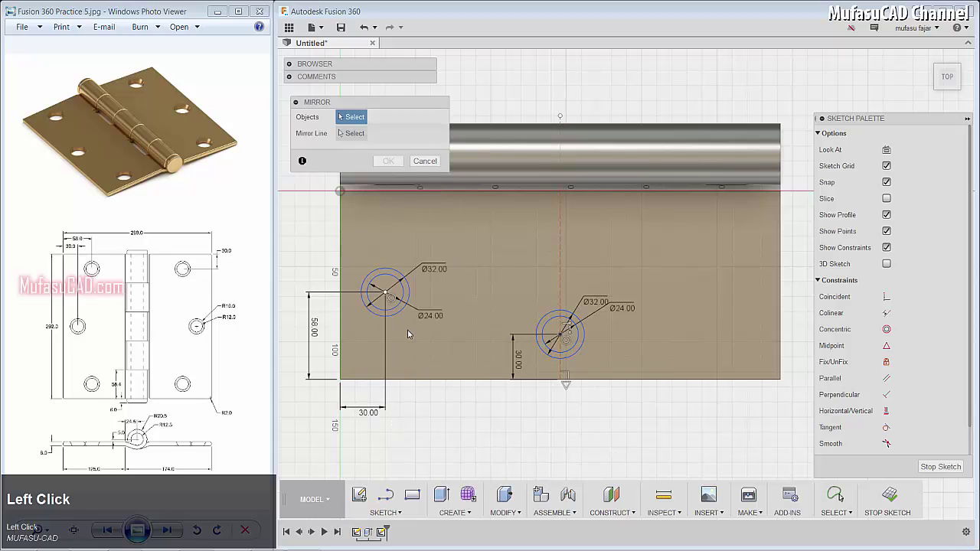
left_click(400, 315)
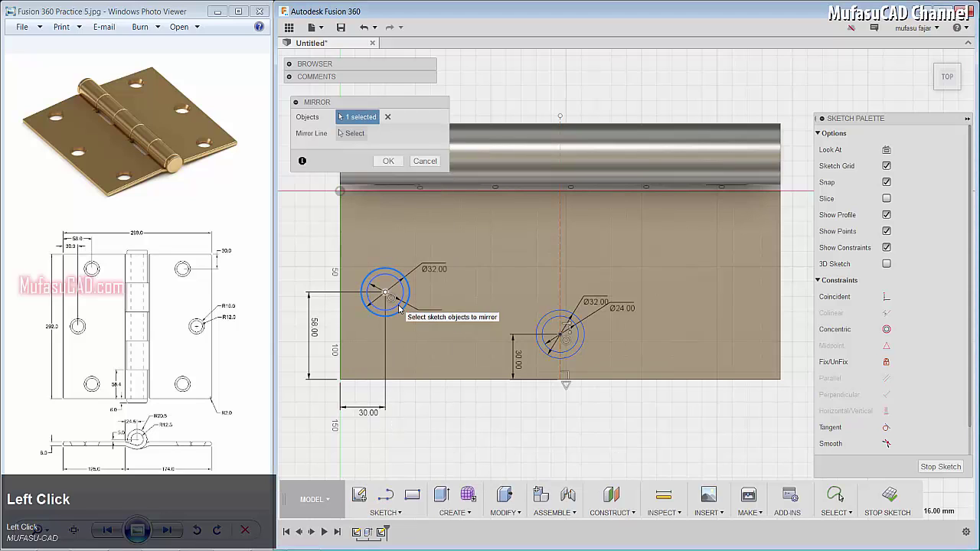
left_click(398, 309)
left_click(354, 135)
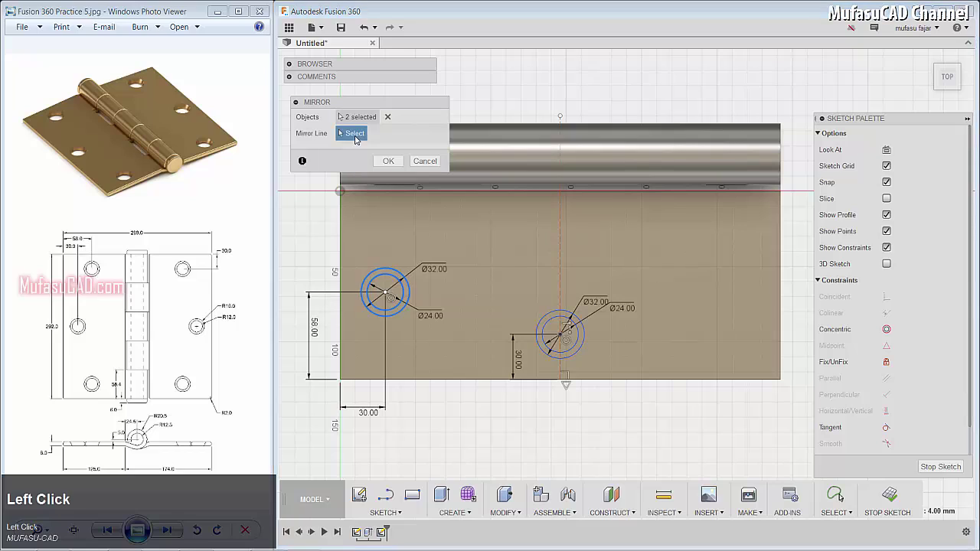
left_click(560, 207)
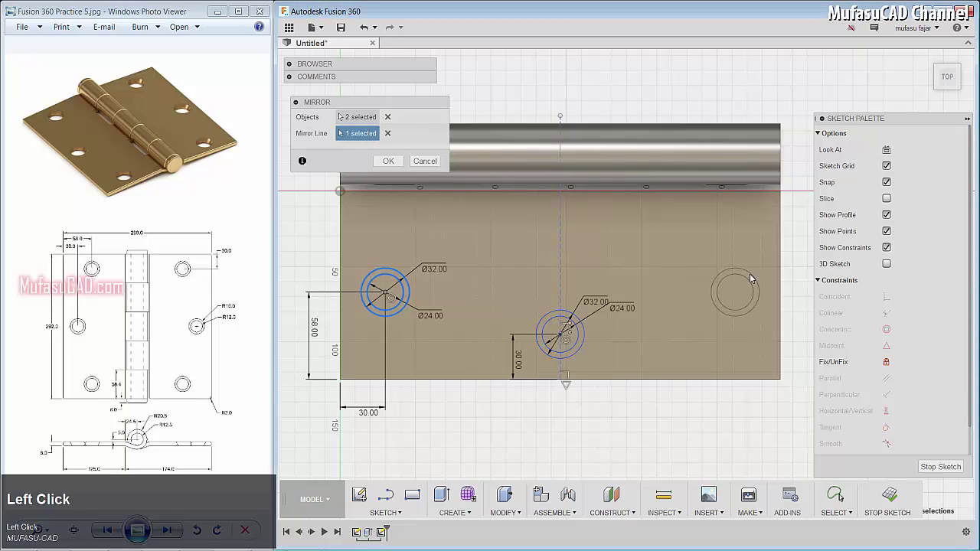
left_click(388, 161)
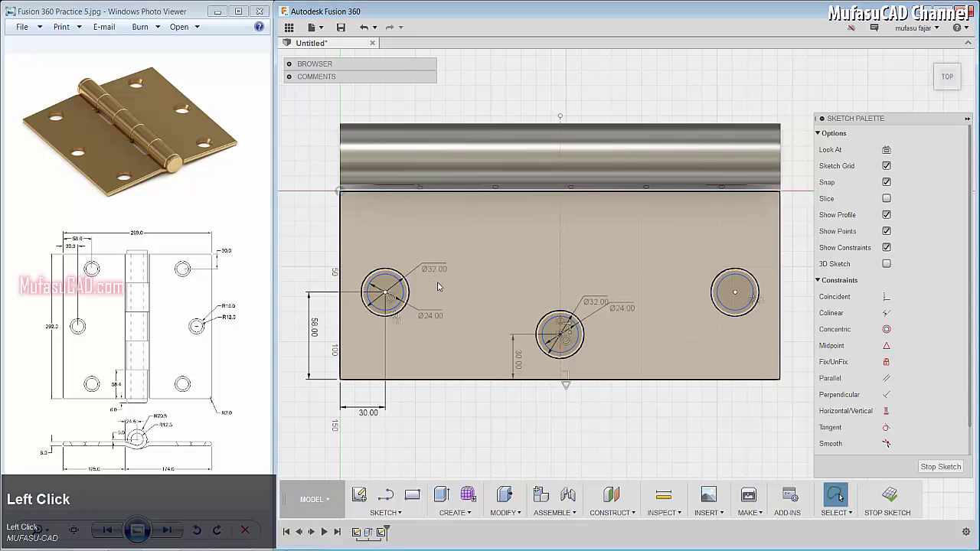
key("Escape")
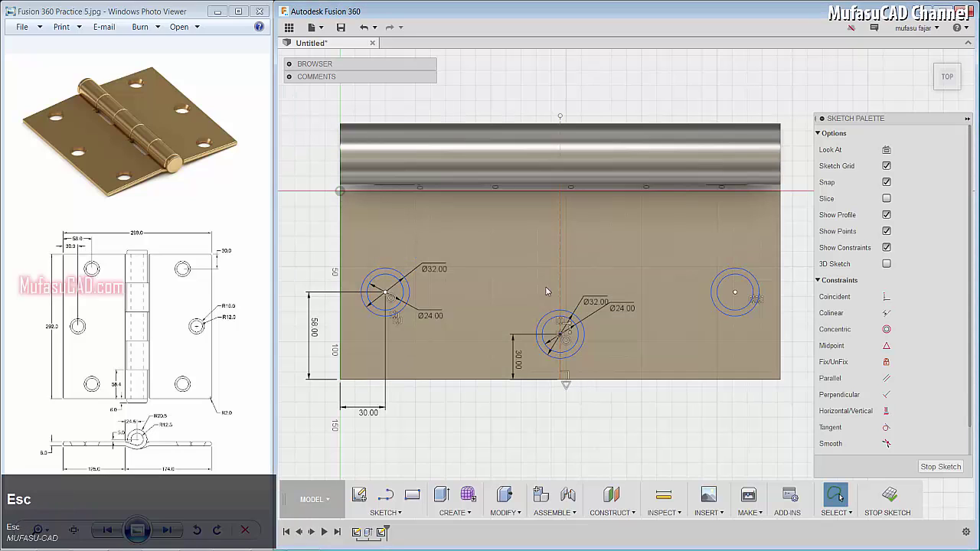
- Move the inner circles of all three pairs -8 mm in Z, to the underside of the leaf
left_click(404, 297, "ctrl")
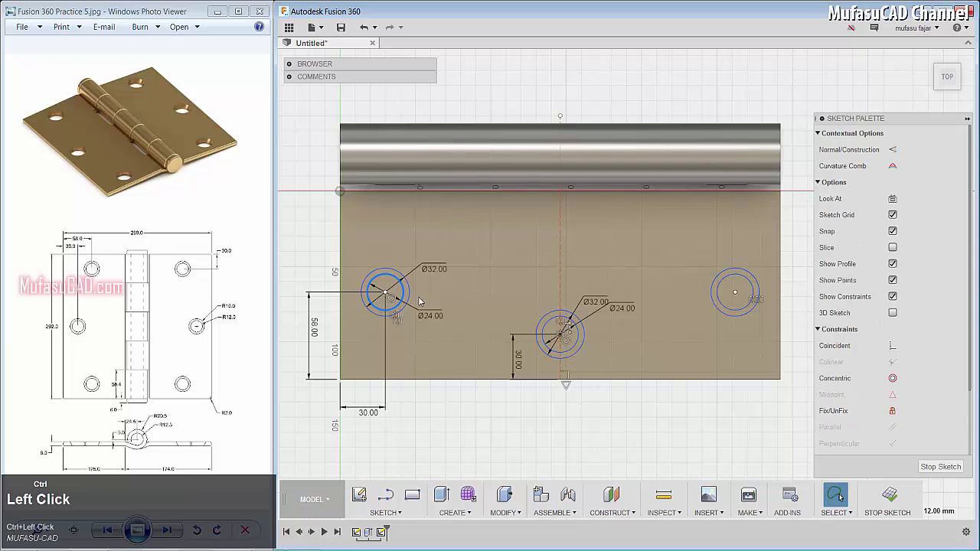
left_click(546, 331, "ctrl")
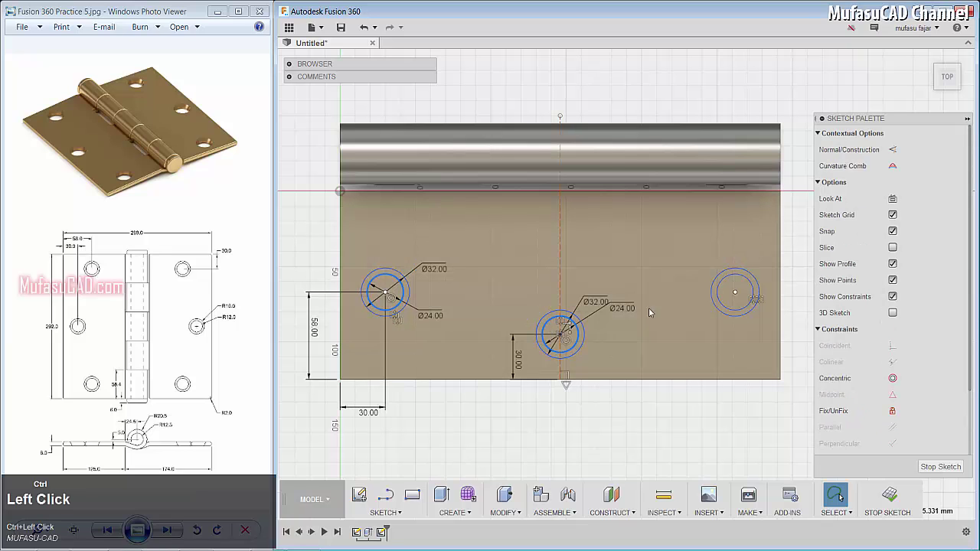
left_click(742, 280, "ctrl")
middle_click_drag(742, 280, 540, 288, "shift")
key("m")
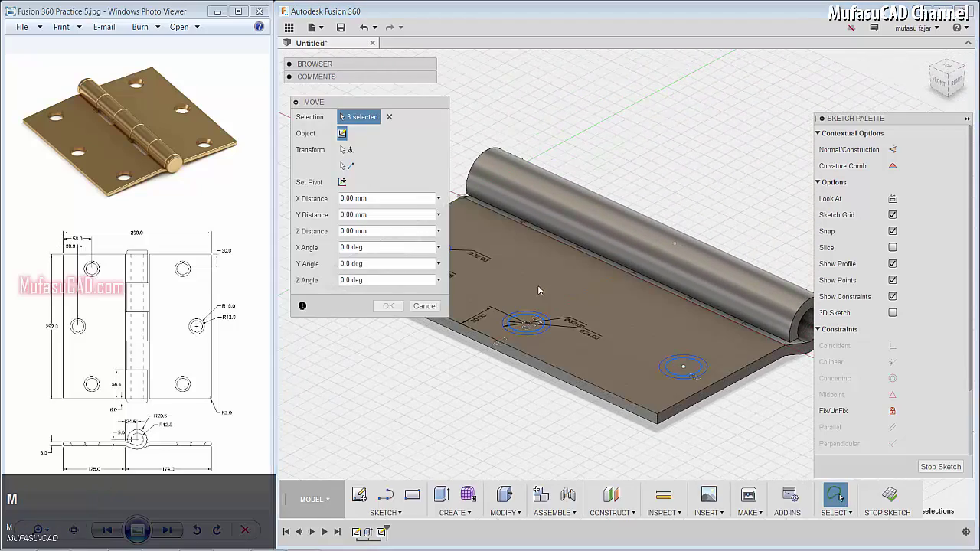
left_click_drag(367, 231, 342, 229)
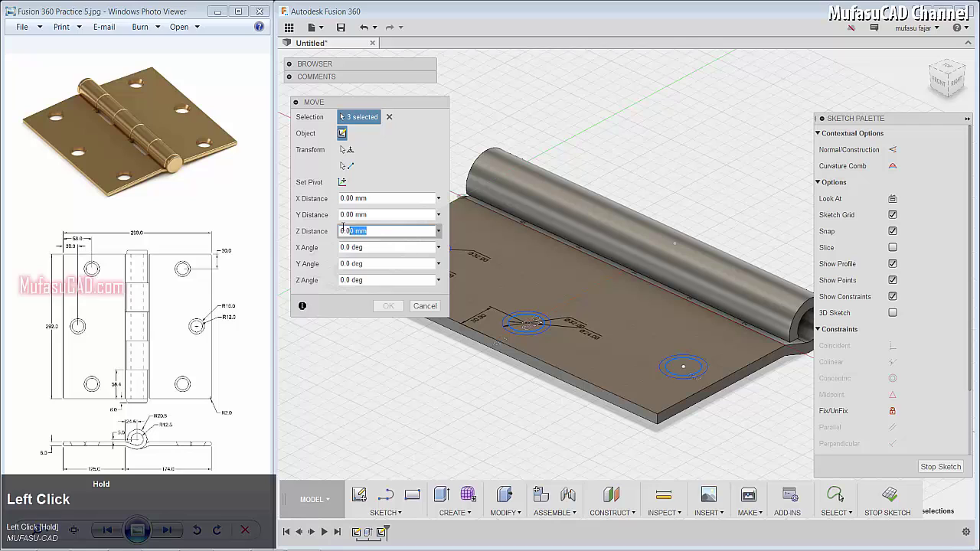
type("-8")
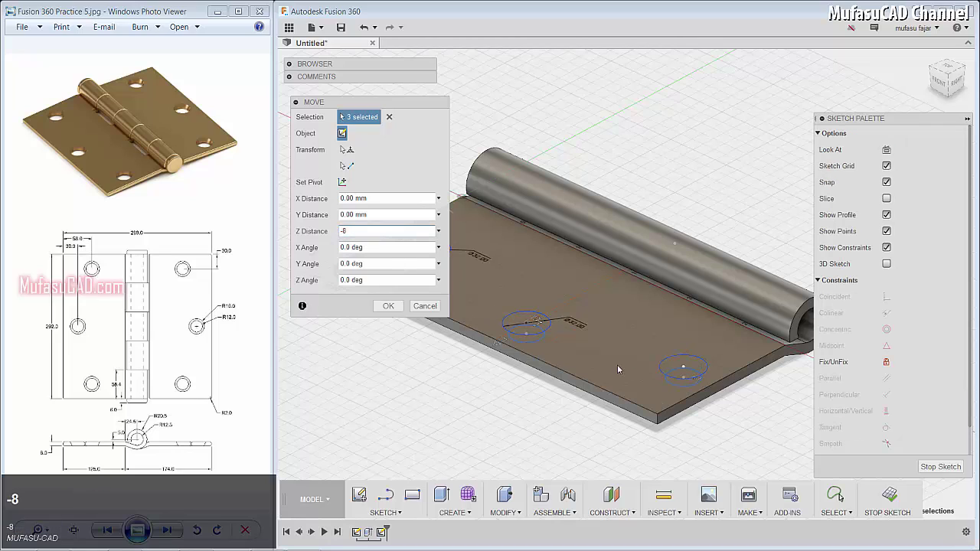
left_click(389, 305)
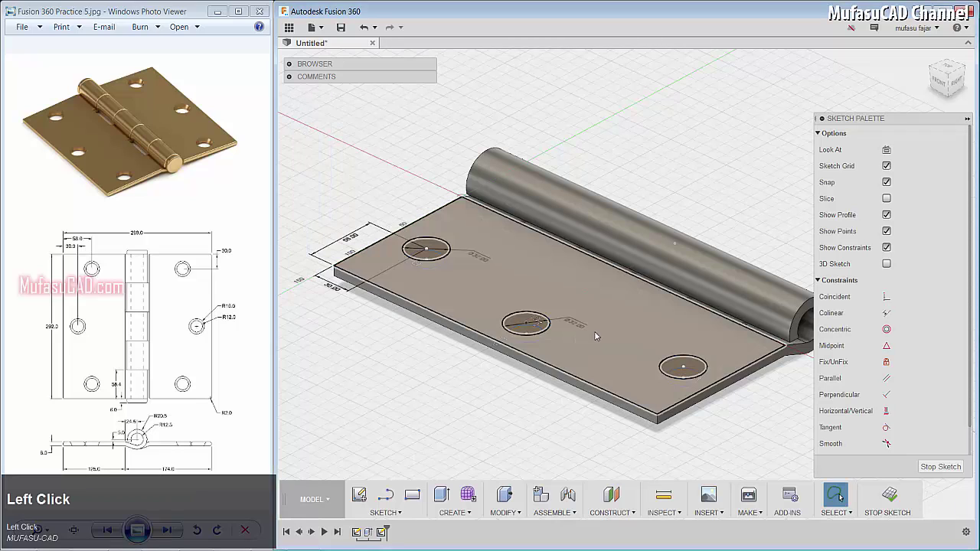
- Loft a cut from the outer circle to the lowered inner circle of the mirrored pair to form its countersunk hole
middle_click_drag(595, 331, 443, 312)
scroll(443, 313, "down", 5)
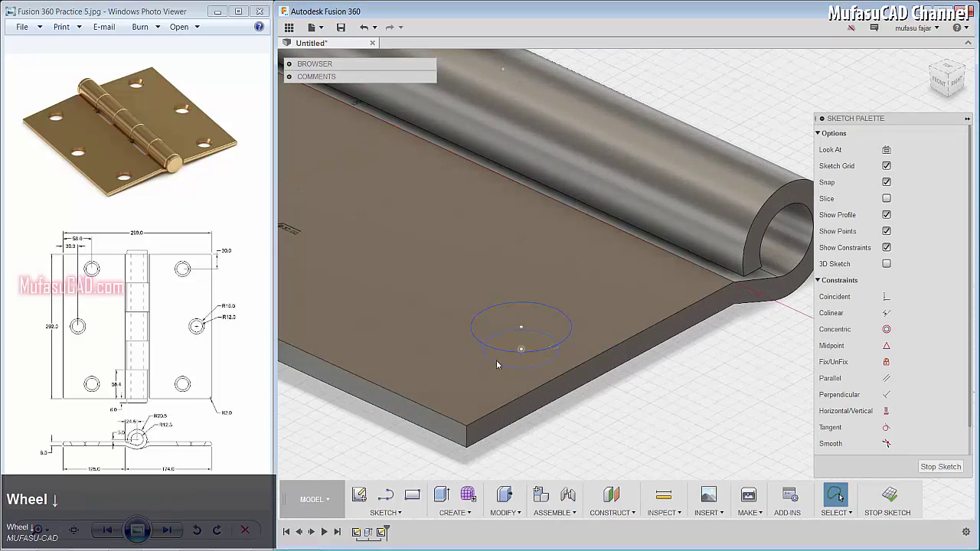
scroll(483, 397, "down", 2)
left_click(455, 512)
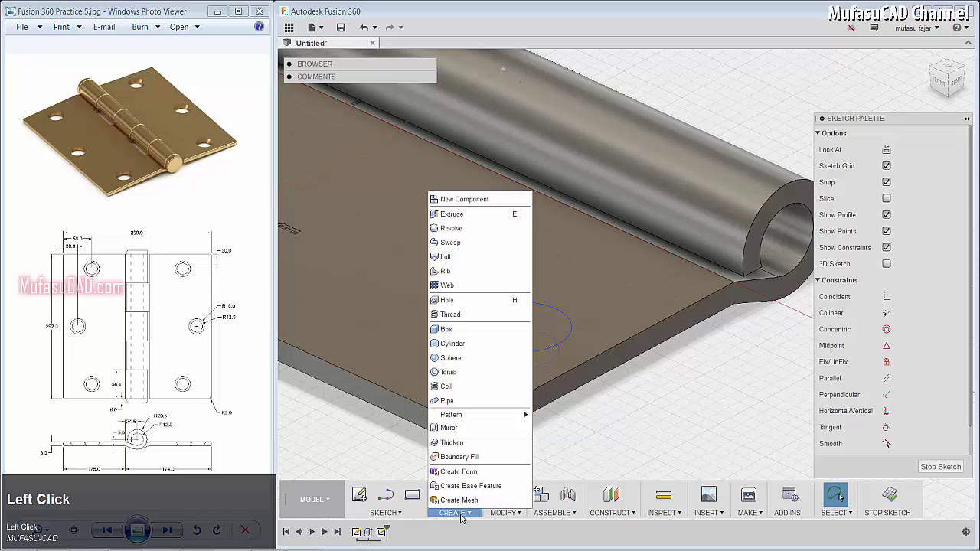
left_click(442, 257)
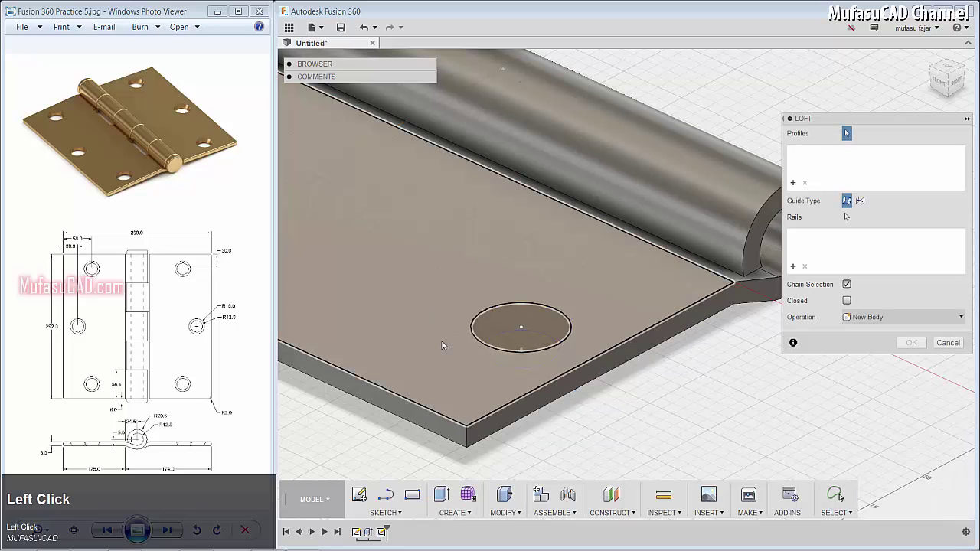
left_click(498, 334)
middle_click_drag(508, 344, 549, 419, "shift")
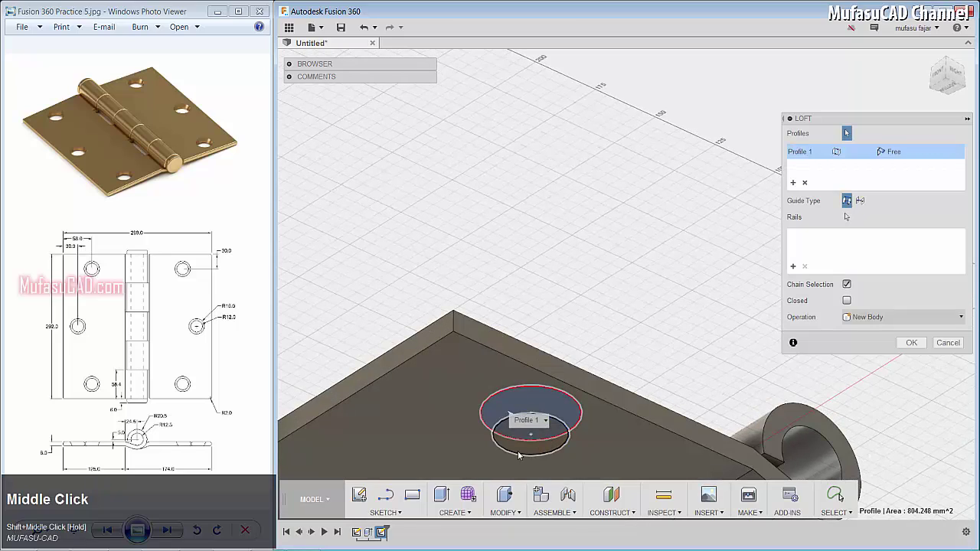
left_click(512, 447)
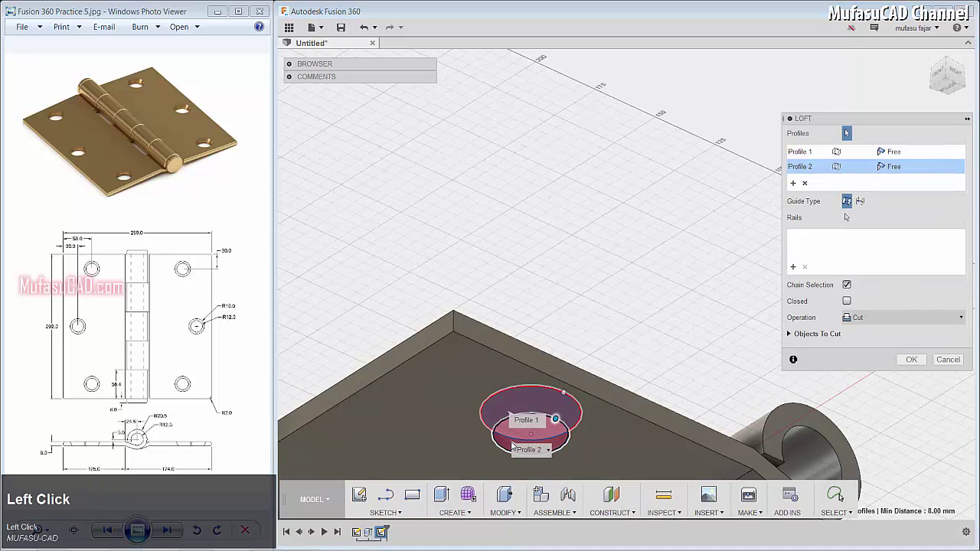
left_click(911, 360)
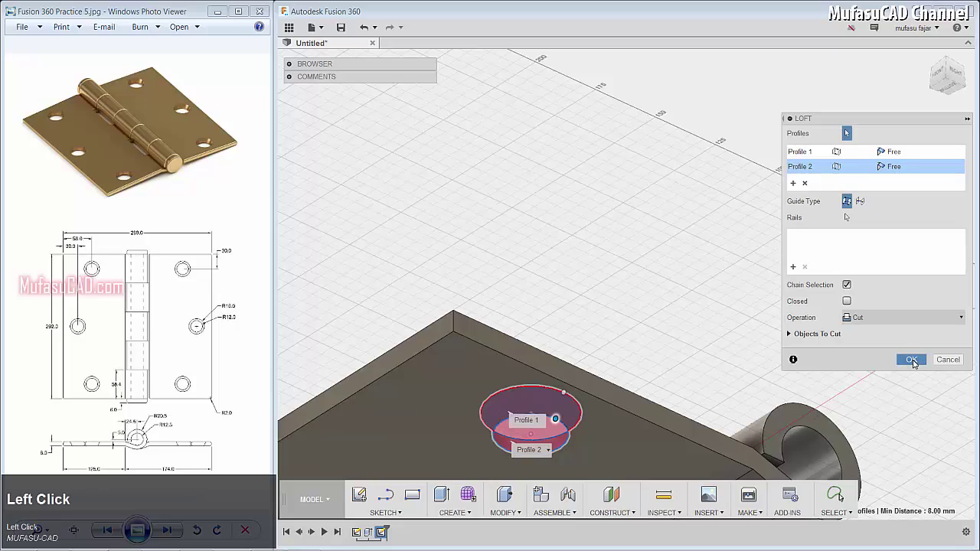
- Make the screw hole sketch, Sketch2, visible again
middle_click_drag(498, 381, 576, 208)
middle_click_drag(529, 244, 689, 335, "shift")
scroll(674, 330, "down", 2)
scroll(602, 301, "up", 2)
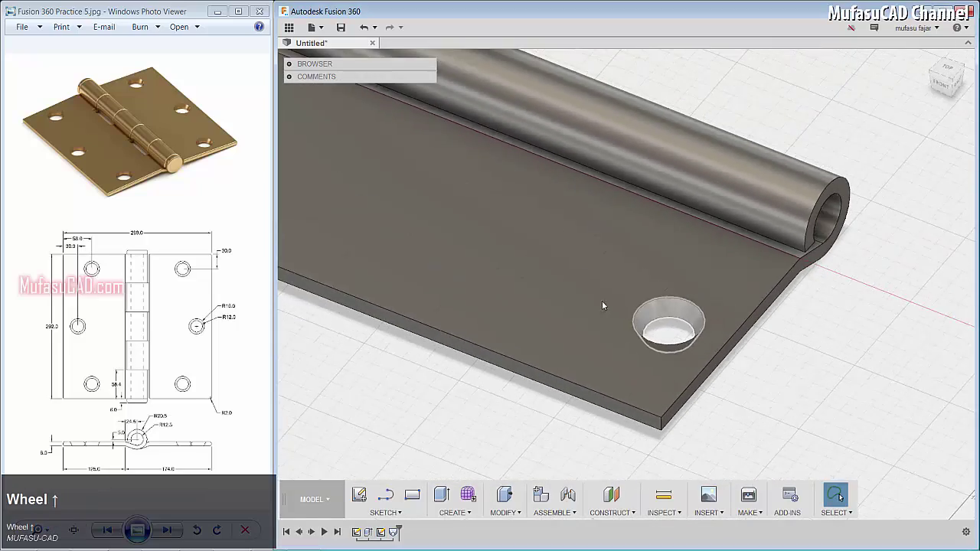
middle_click_drag(602, 301, 591, 333)
left_click(289, 64)
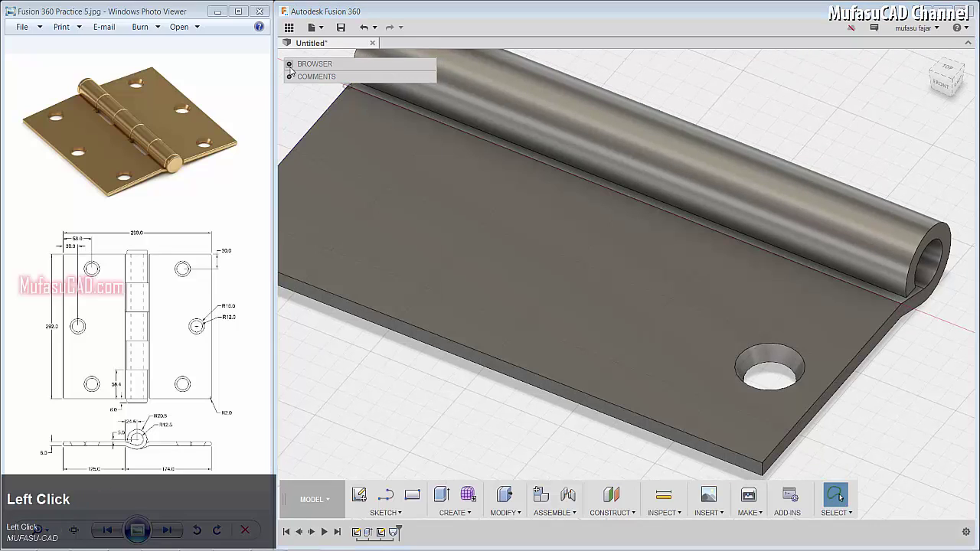
left_click(305, 154)
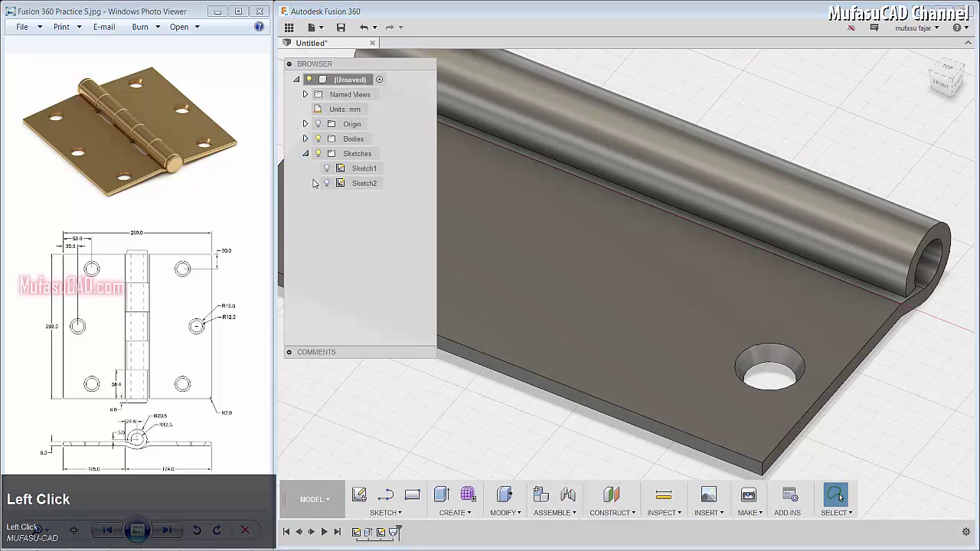
left_click(327, 184)
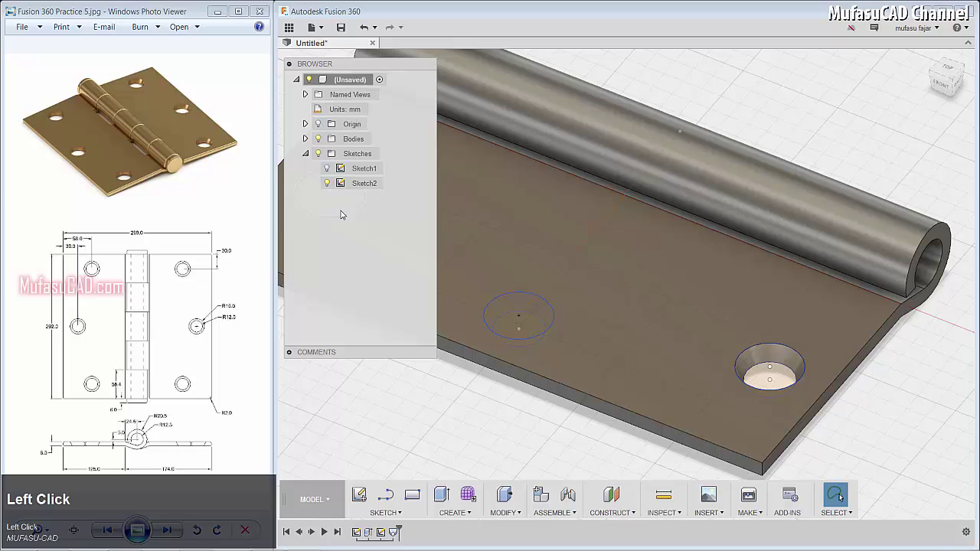
- Loft a cut from the outer circle to the lowered inner circle of the middle pair to form its countersunk hole
left_click(290, 65)
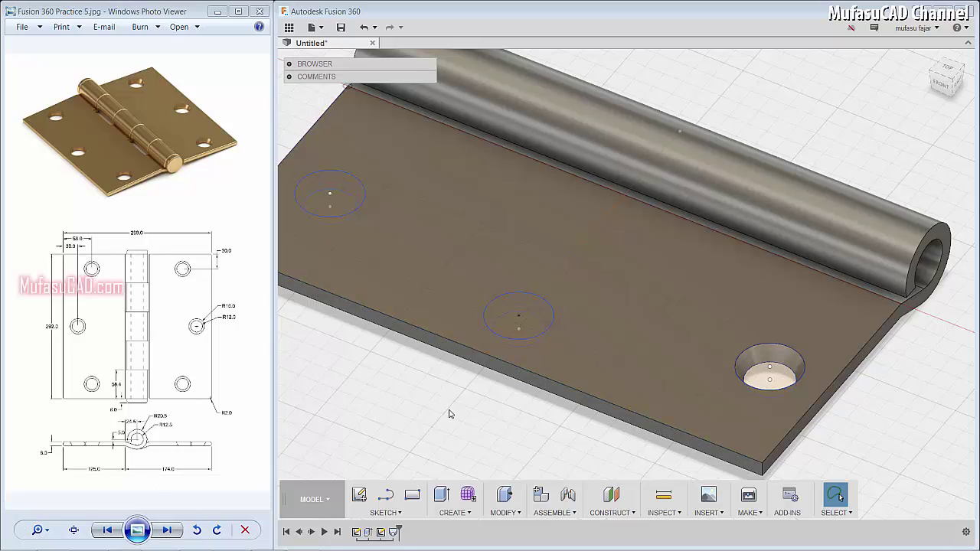
left_click(467, 513)
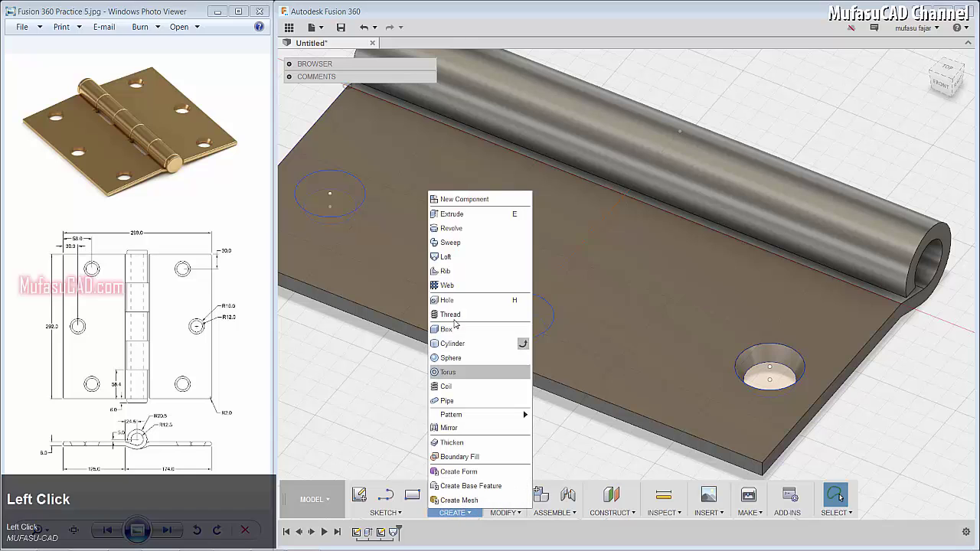
left_click(445, 257)
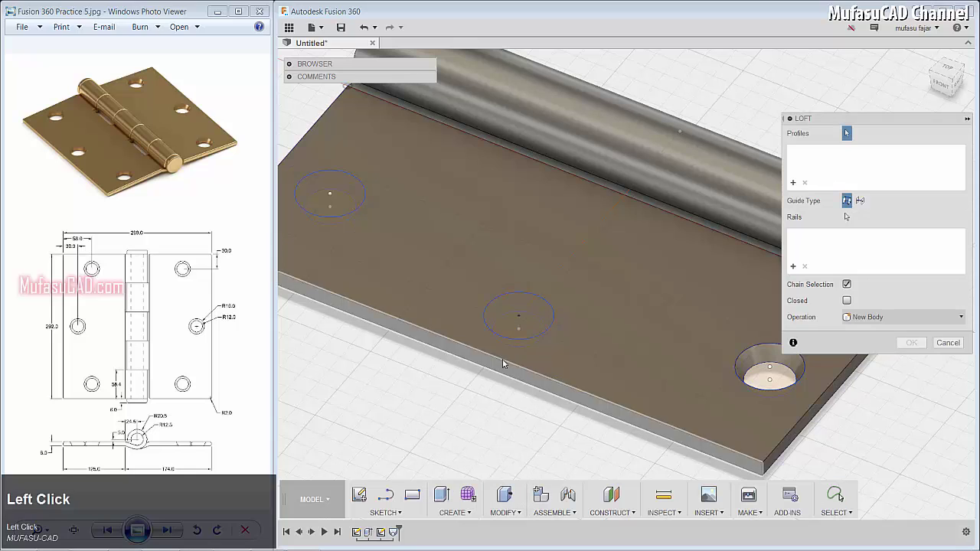
left_click(504, 320)
middle_click_drag(510, 329, 500, 359, "shift")
scroll(494, 322, "down", 2)
scroll(485, 313, "up", 3)
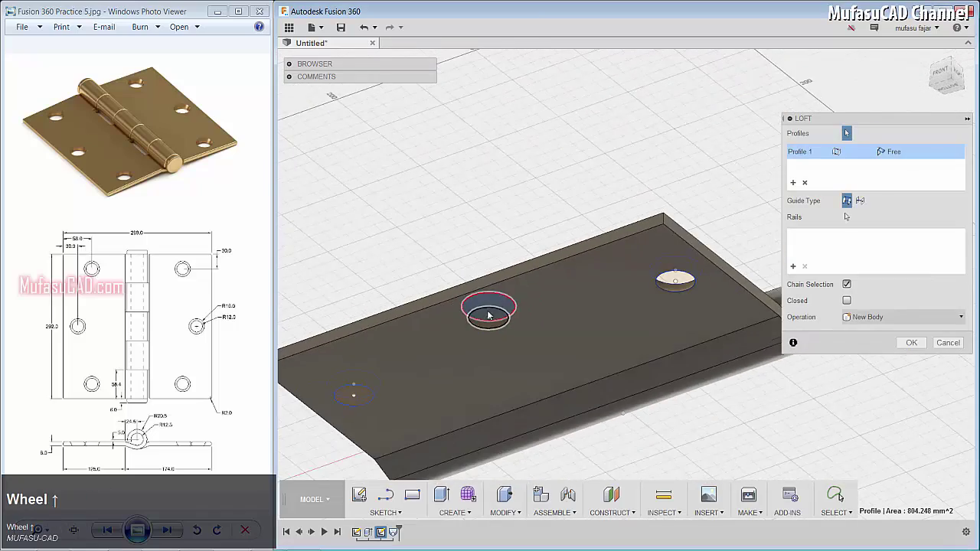
scroll(482, 318, "down", 6)
left_click(468, 334)
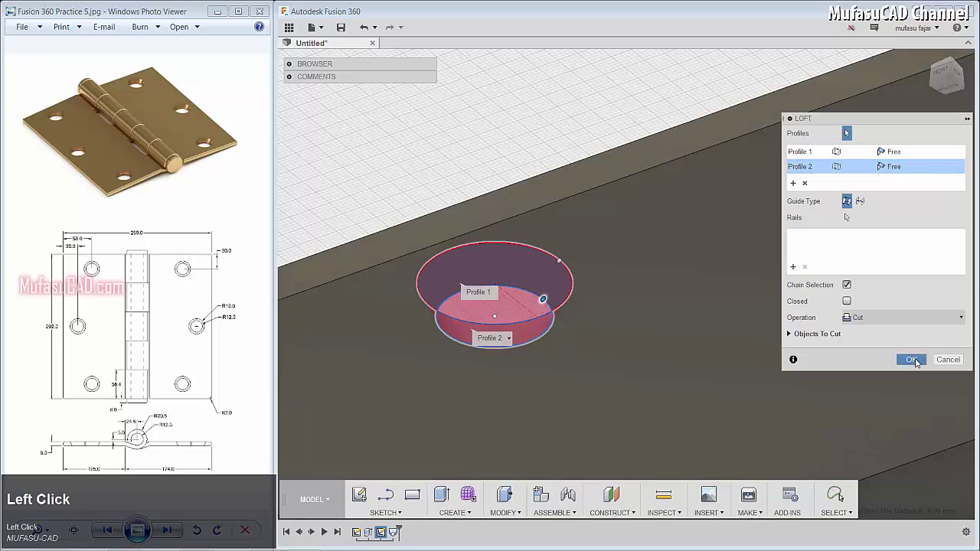
left_click(912, 360)
scroll(606, 355, "up", 5)
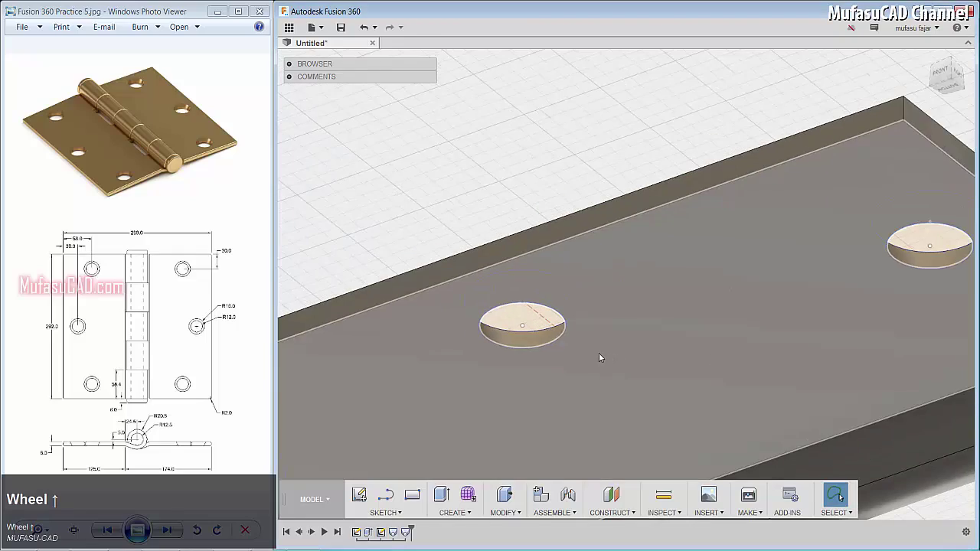
- Loft a cut between the outer and lowered inner circles of the remaining end pair to form the third countersunk hole
middle_click_drag(536, 349, 470, 399, "shift")
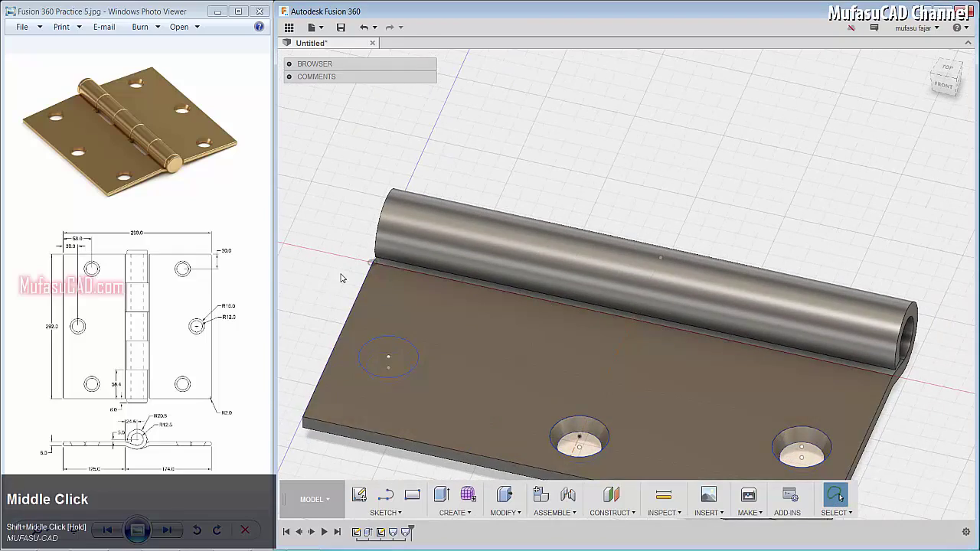
right_click(340, 276)
left_click(345, 242)
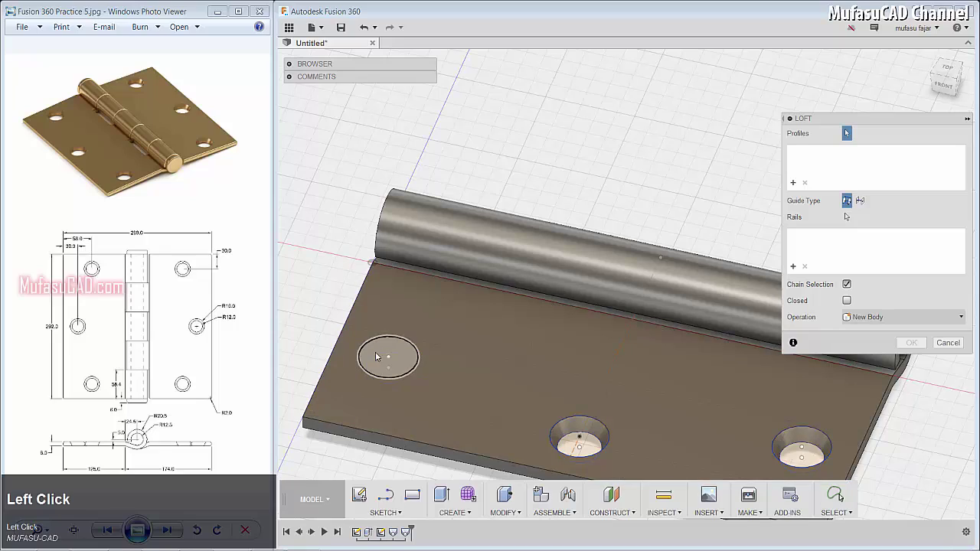
left_click(388, 357)
middle_click_drag(452, 395, 438, 330, "shift")
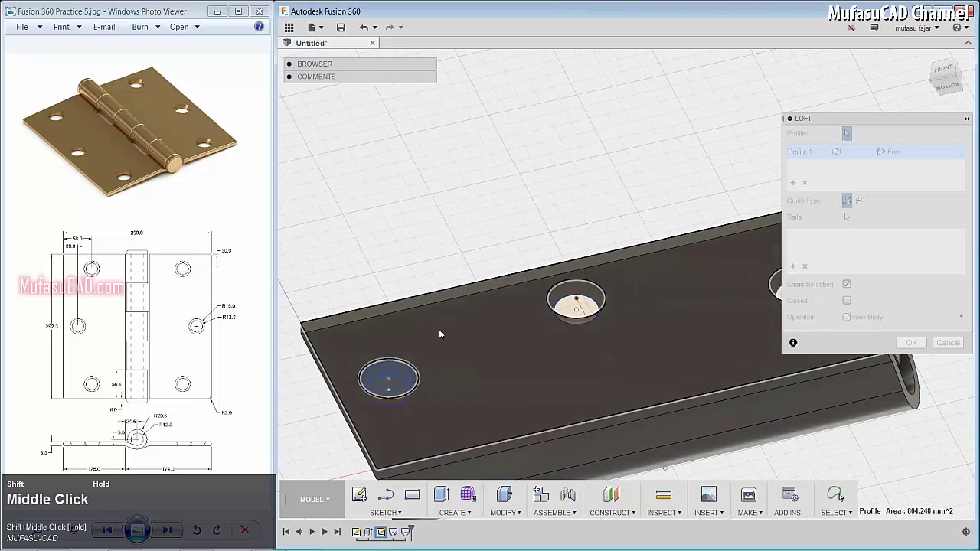
scroll(383, 401, "down", 5)
left_click(360, 404)
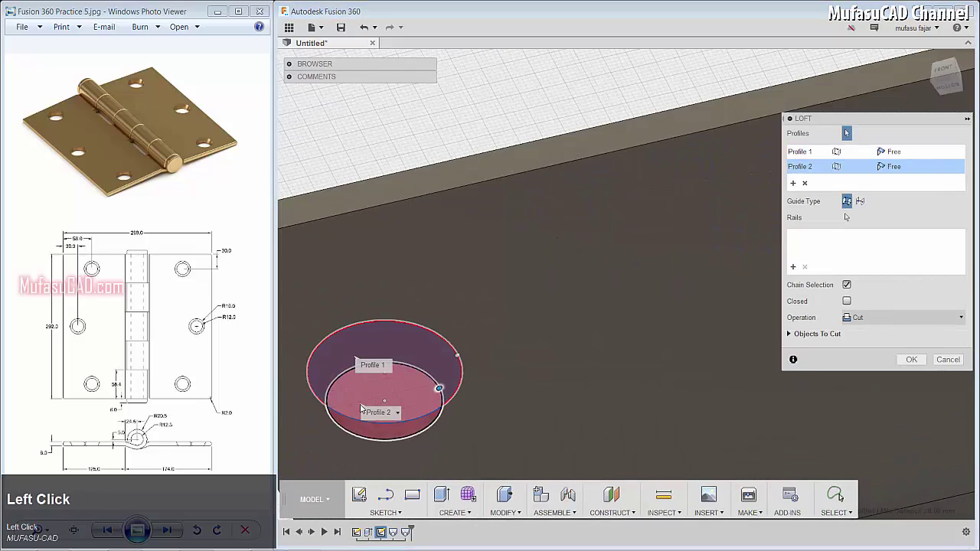
left_click(912, 363)
scroll(483, 341, "up", 5)
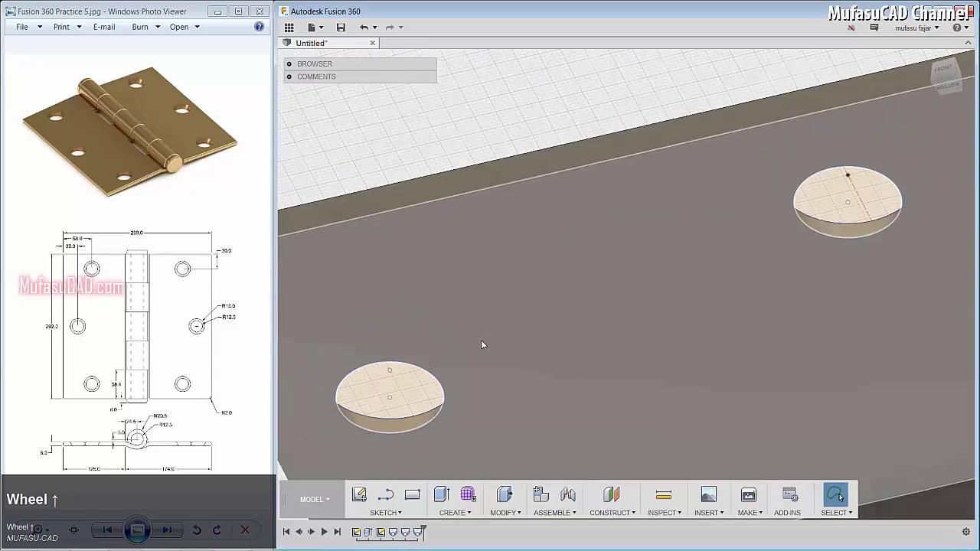
- Hide the screw hole sketch, Sketch2
middle_click_drag(488, 348, 538, 303, "shift")
scroll(541, 323, "down", 2)
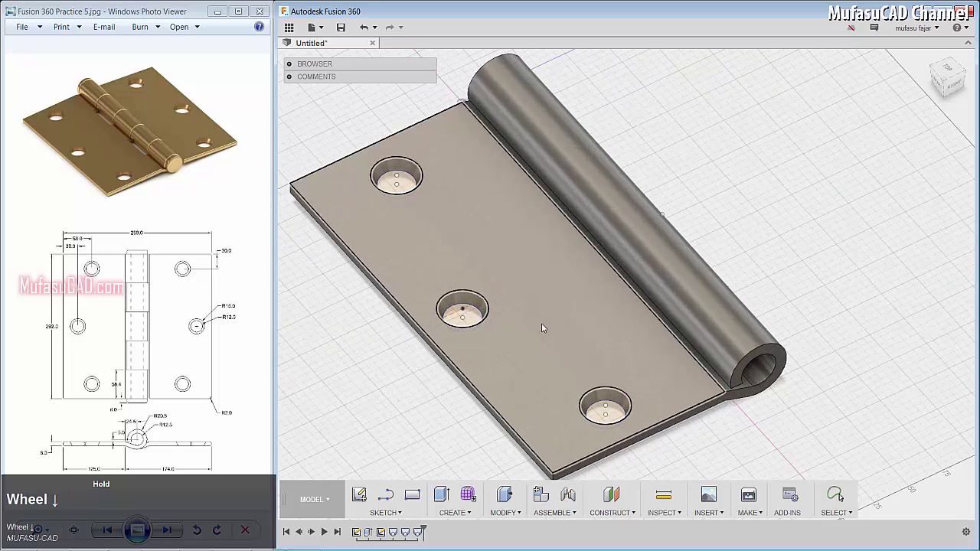
scroll(541, 323, "up", 3)
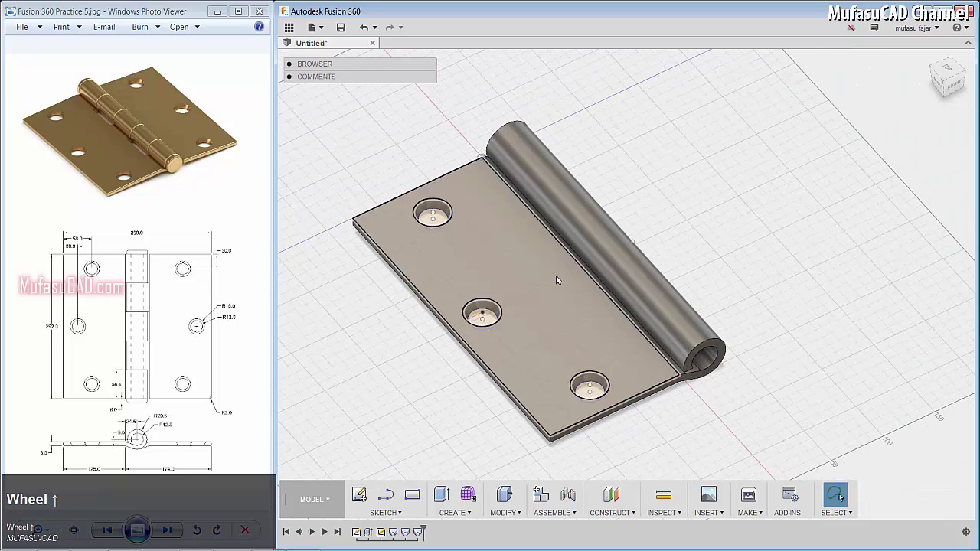
left_click(556, 277)
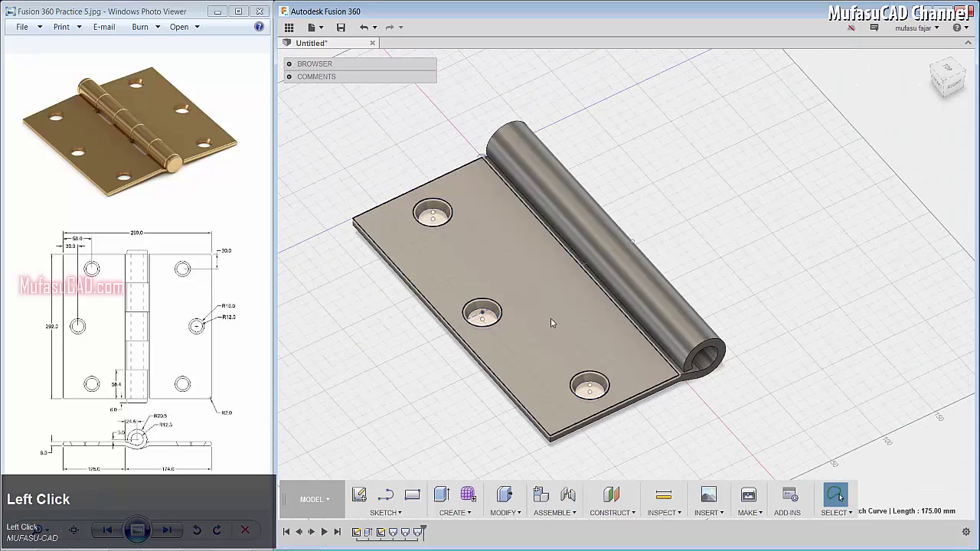
key("Delete")
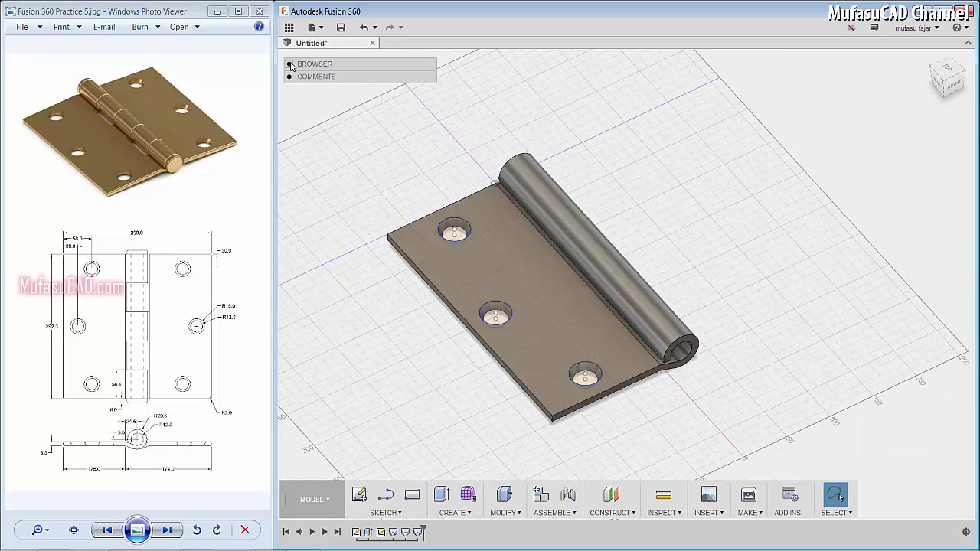
left_click(290, 64)
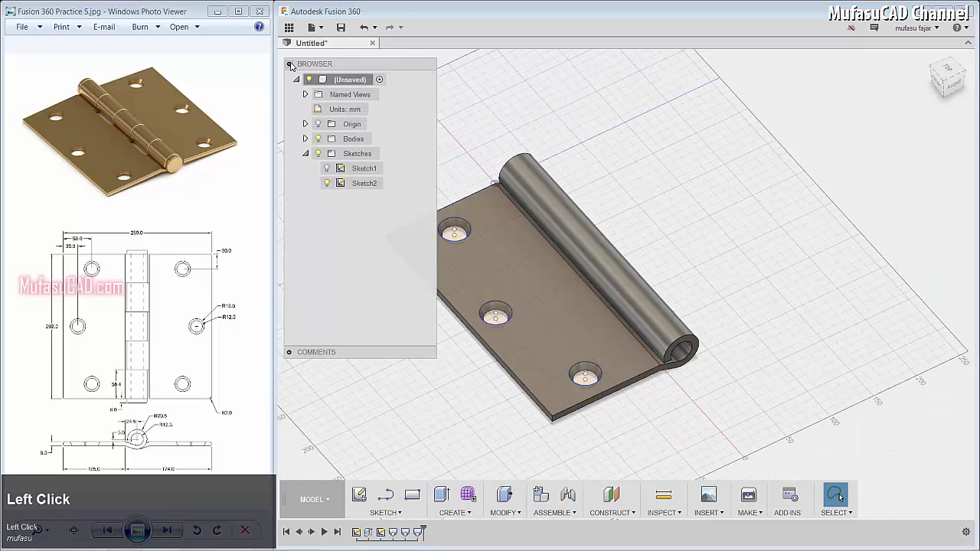
left_click(327, 184)
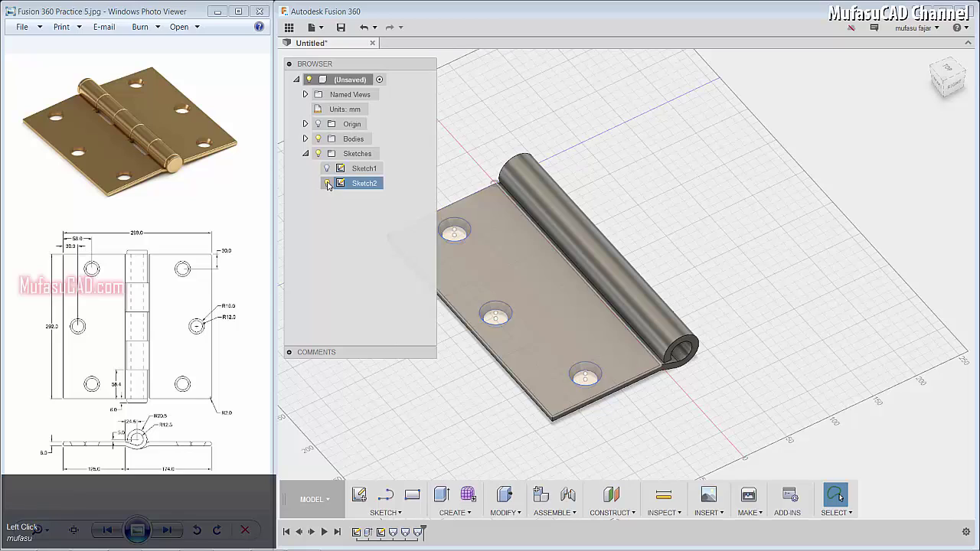
left_click(290, 64)
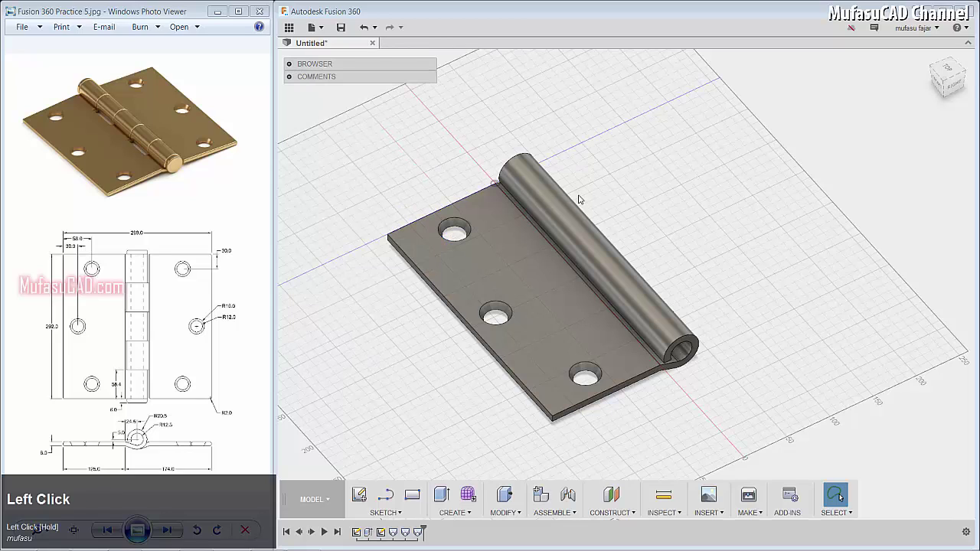
- Hide the leaf body Body1, keeping Body2 visible
left_click(946, 72)
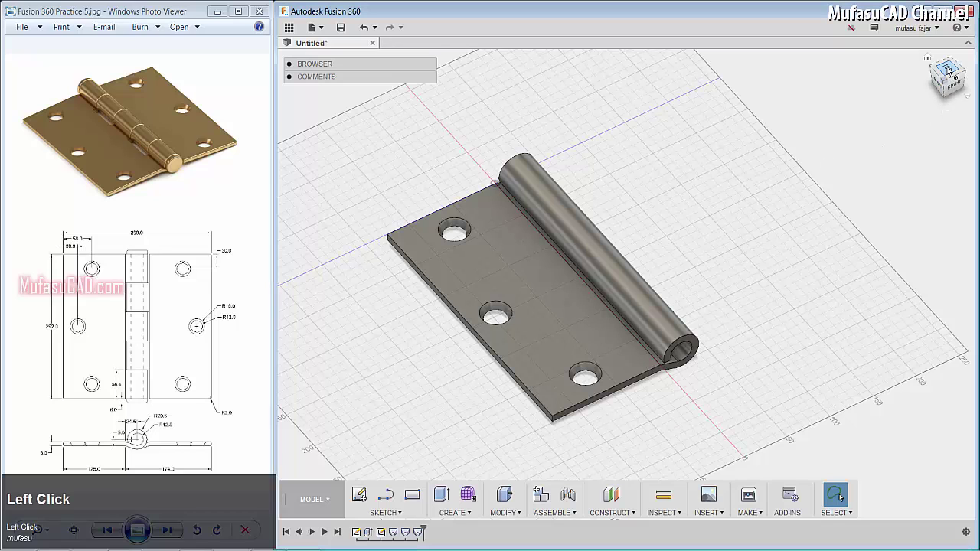
scroll(665, 266, "down", 2)
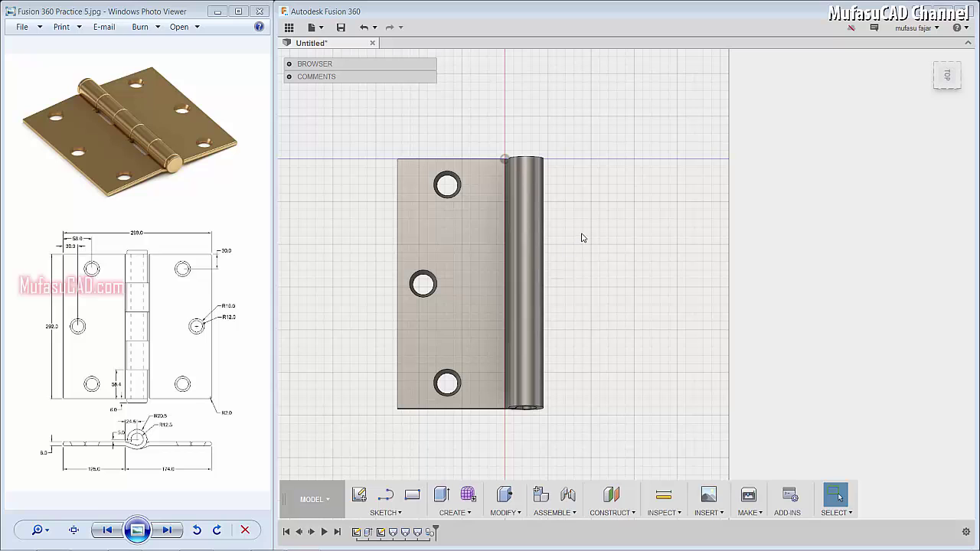
middle_click_drag(574, 281, 585, 235, "shift")
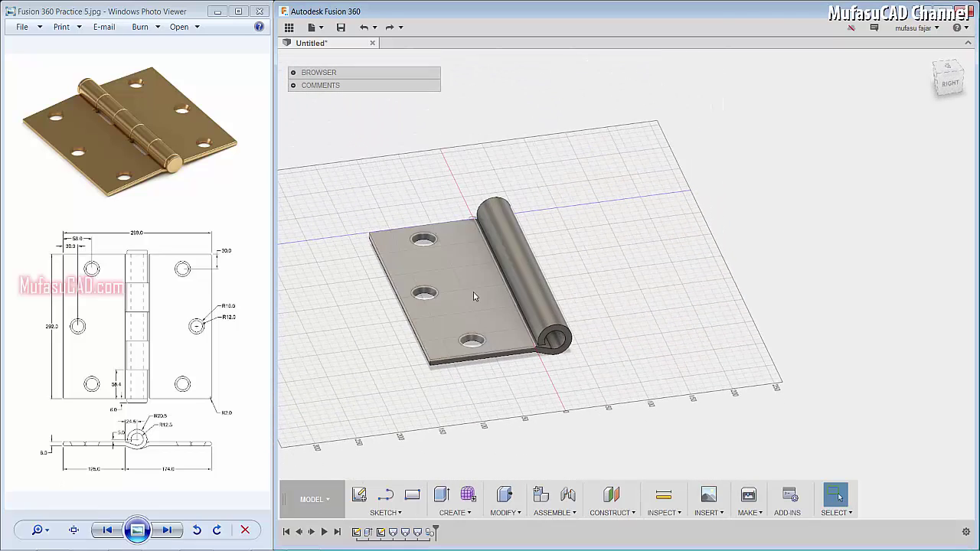
left_click(294, 72)
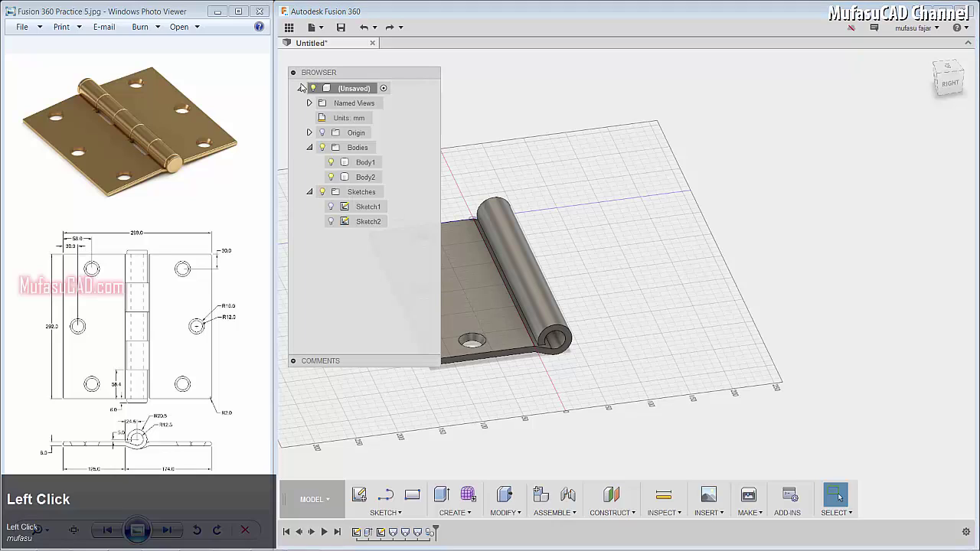
left_click(334, 164)
left_click(333, 164)
left_click(294, 72)
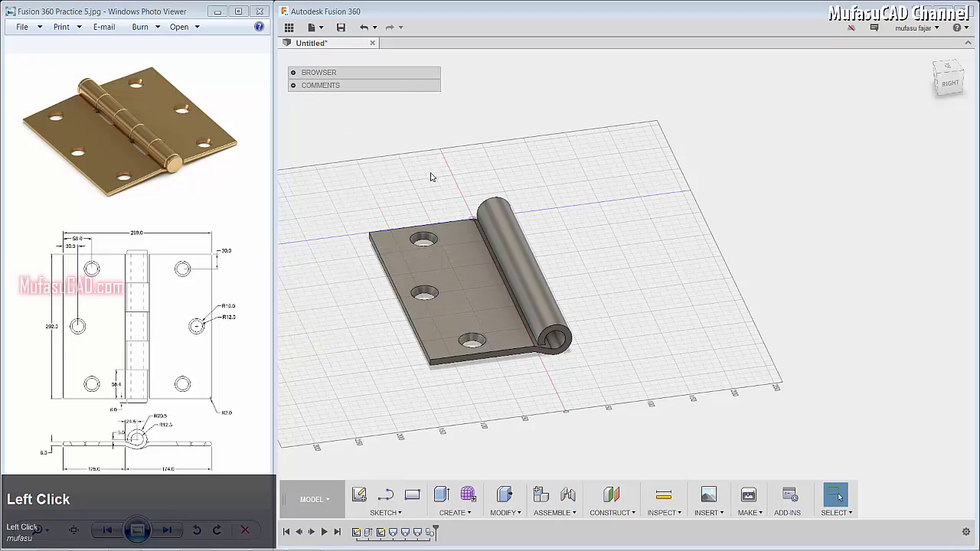
- Mirror all faces of the visible leaf and knuckle about the vertical plane where the leaf meets the knuckle
left_click(455, 513)
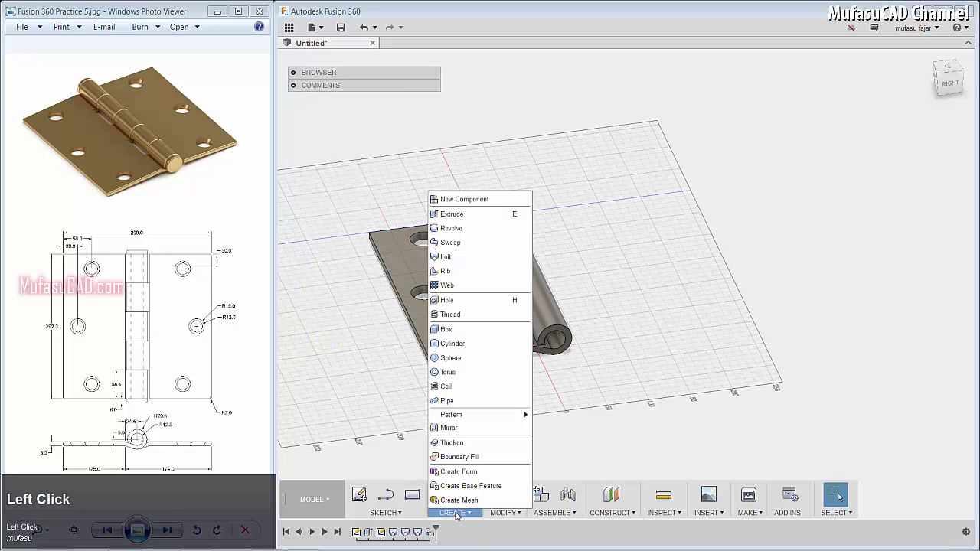
left_click(452, 428)
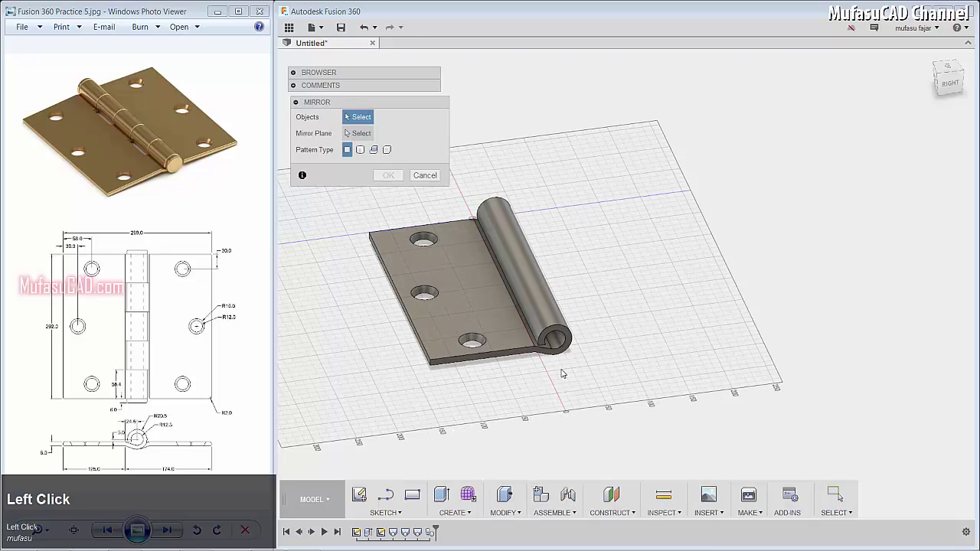
left_click_drag(605, 203, 331, 406)
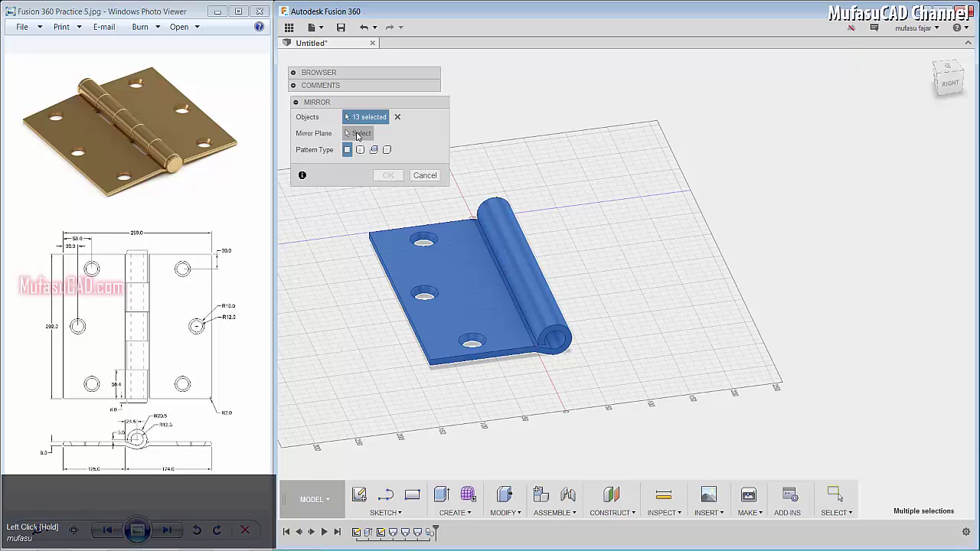
left_click(357, 134)
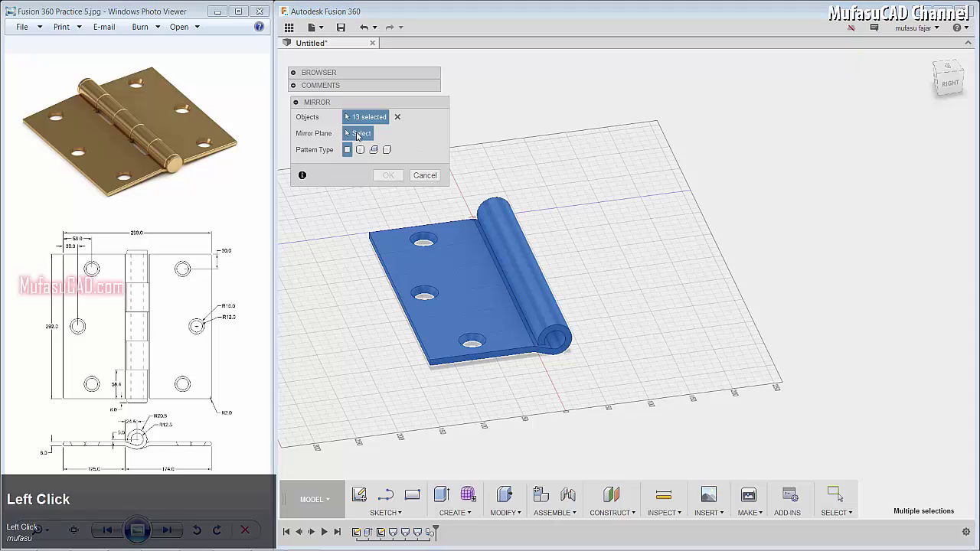
left_click(483, 209)
left_click(390, 176)
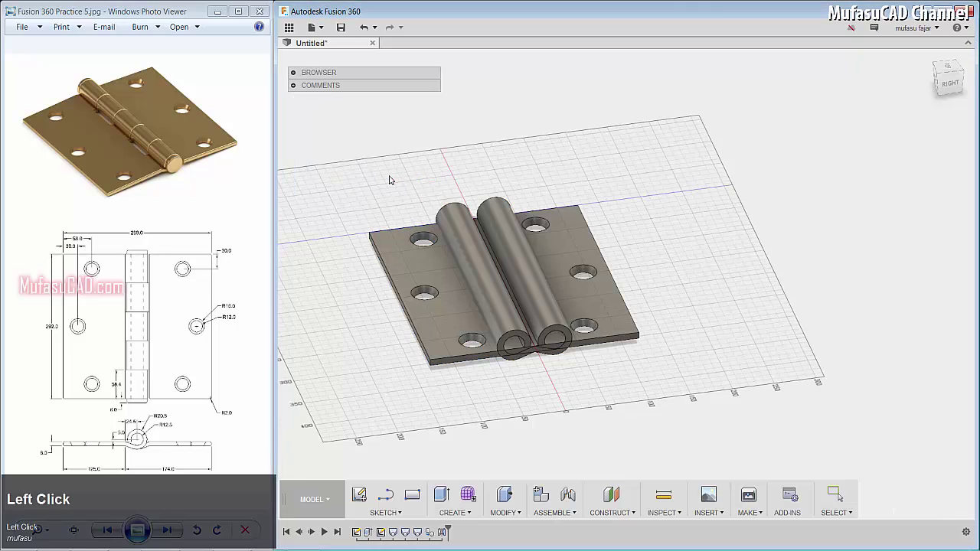
- Move the mirrored leaf, Body7, -140 mm in Z, away from the original leaf
left_click(293, 72)
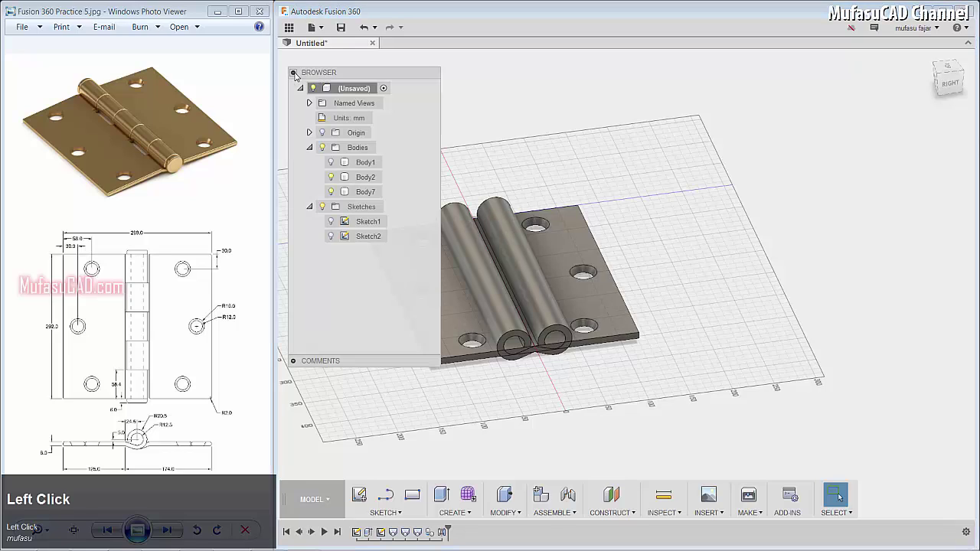
left_click(355, 193)
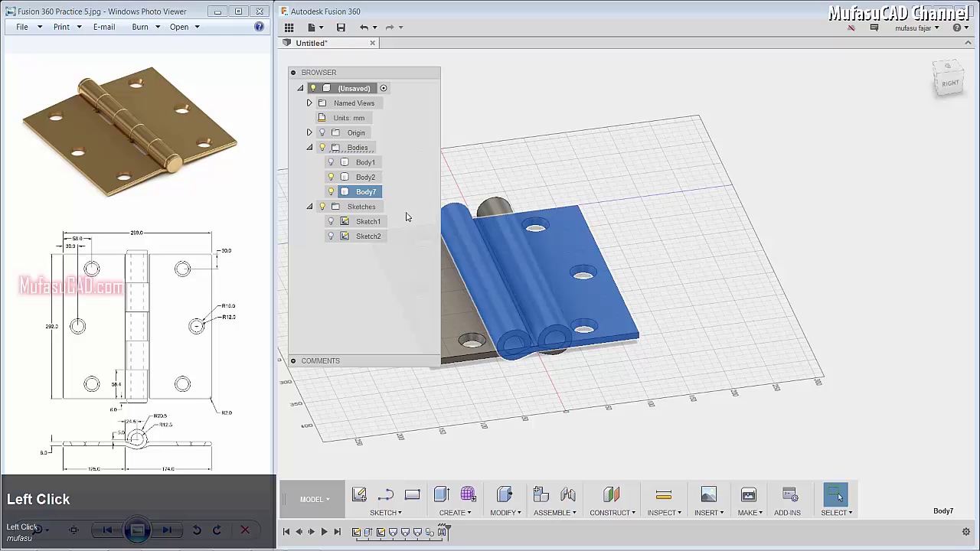
key("m")
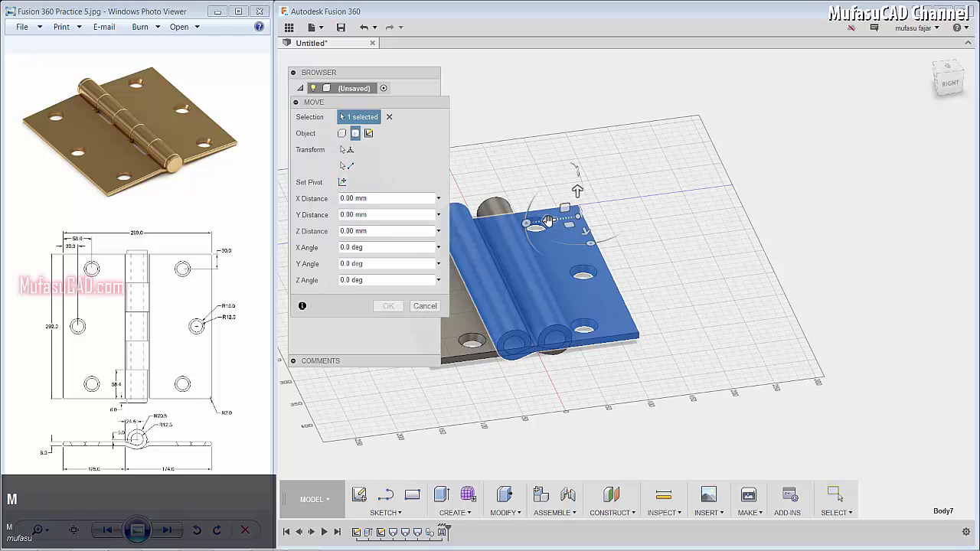
left_click_drag(549, 222, 668, 206)
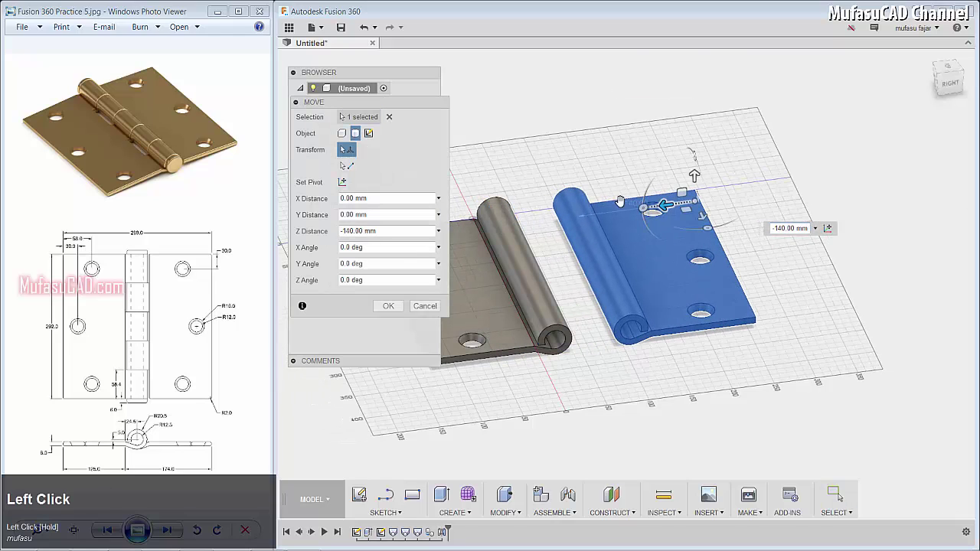
left_click(388, 307)
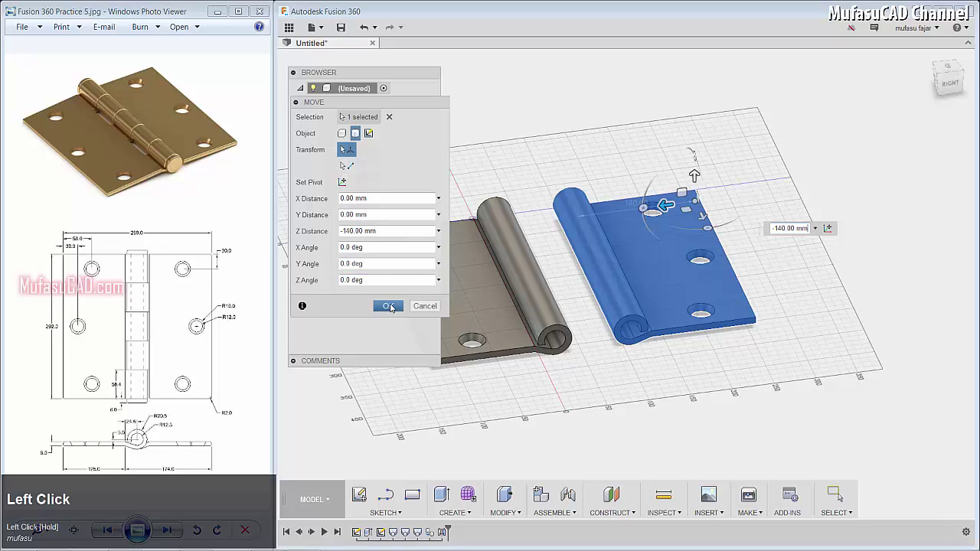
left_click(294, 73)
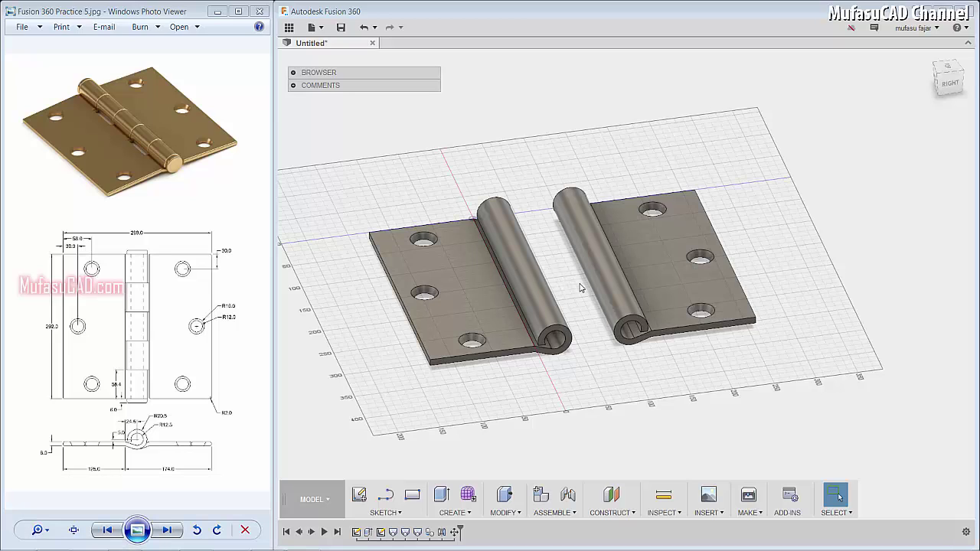
left_click(489, 297)
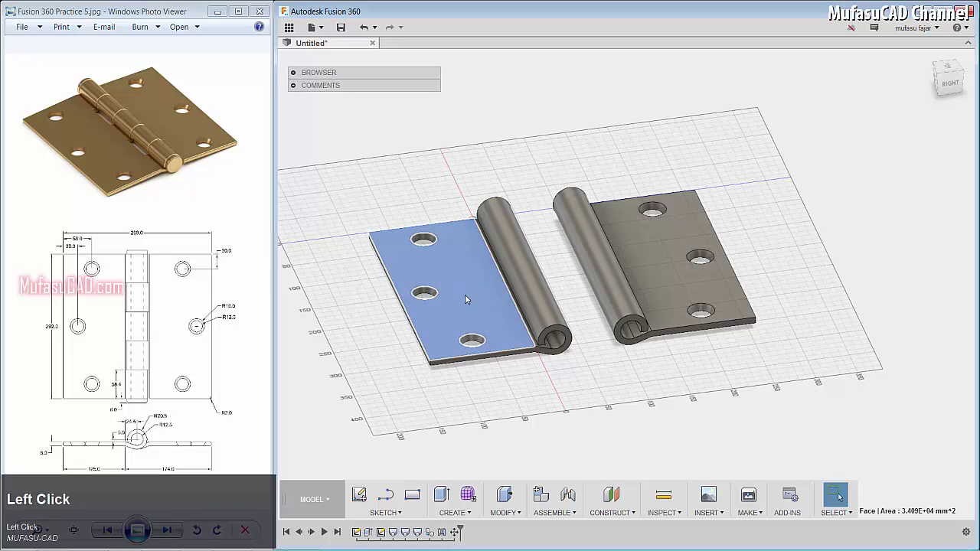
- Sketch three spaced rectangles about 60 mm wide and 80 mm high on the selected leaf face, at both ends and the middle of its knuckle
key("r")
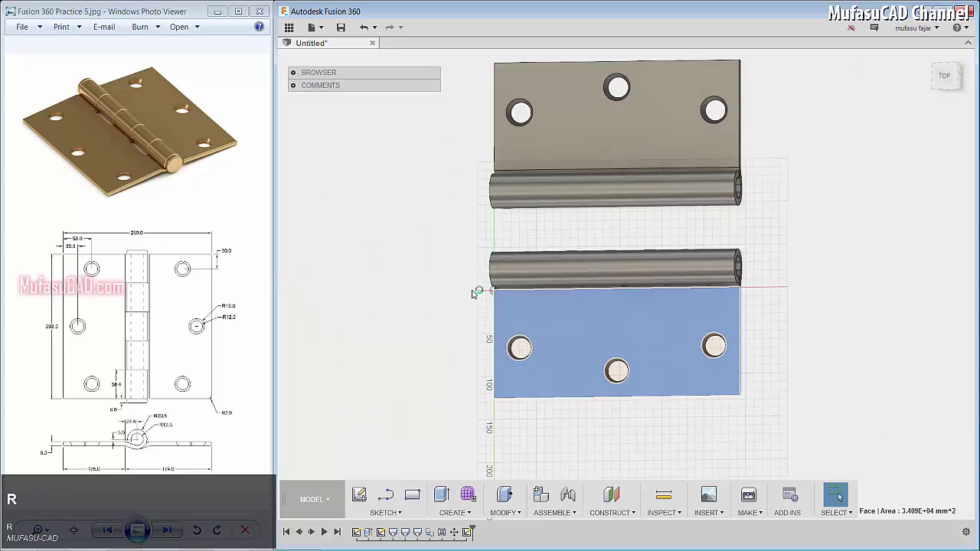
middle_click_drag(573, 287, 532, 329)
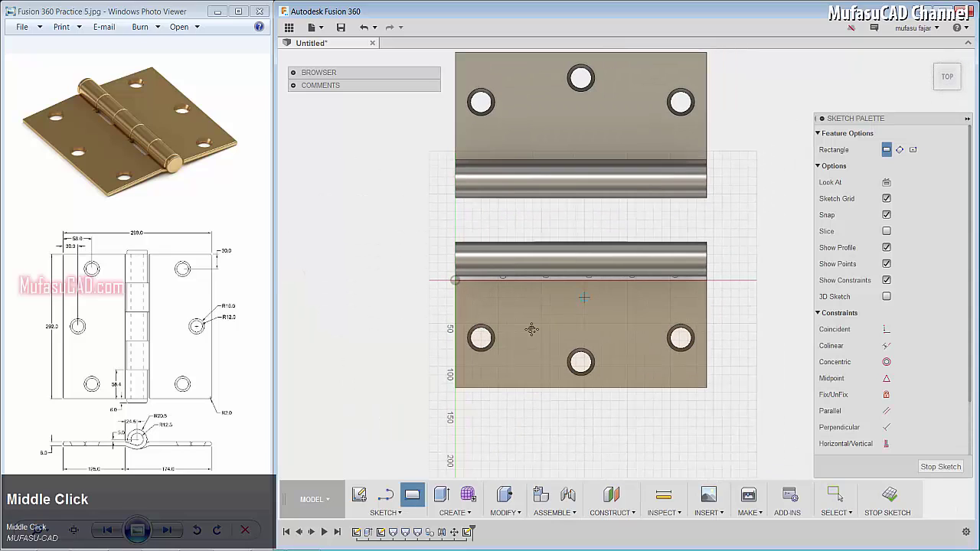
left_click(706, 280)
left_click(655, 213)
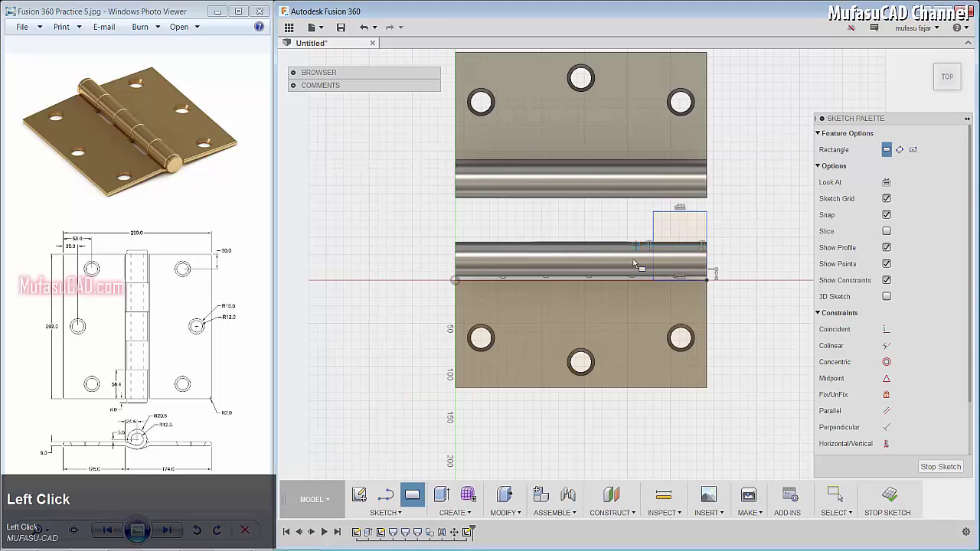
left_click(603, 281)
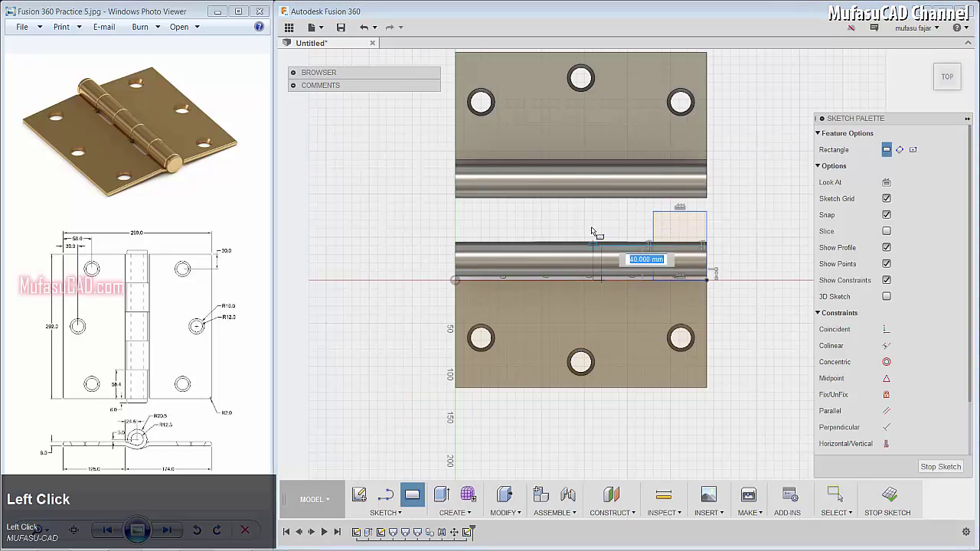
left_click(550, 213)
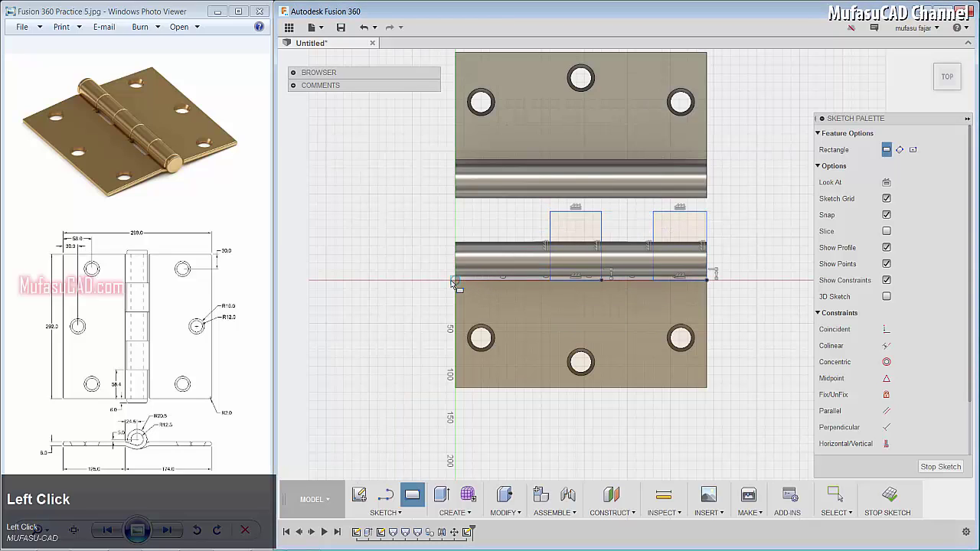
left_click(455, 281)
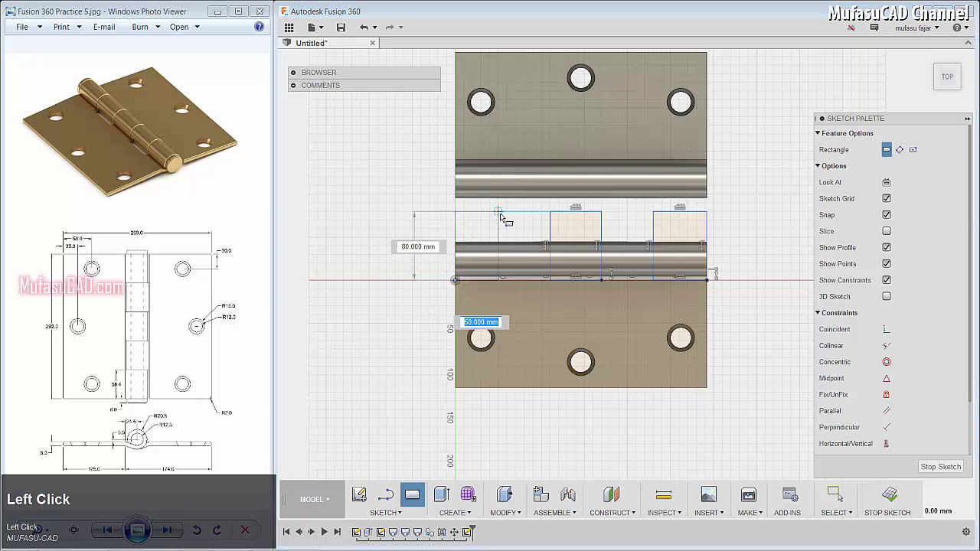
left_click(503, 213)
middle_click(523, 221)
scroll(505, 272, "down", 3)
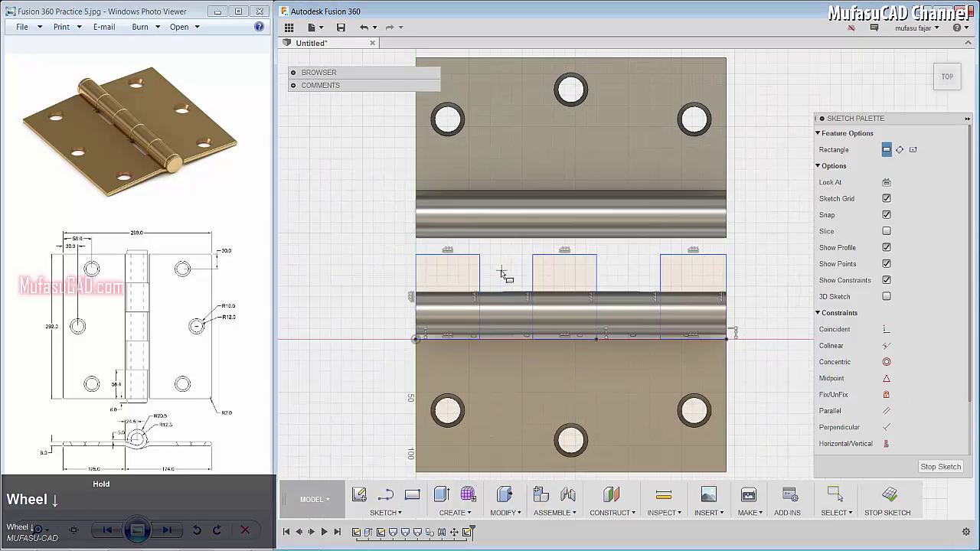
- Set the width of the rectangle at the origin and its gap to the middle rectangle to 58.4 mm each
key("d")
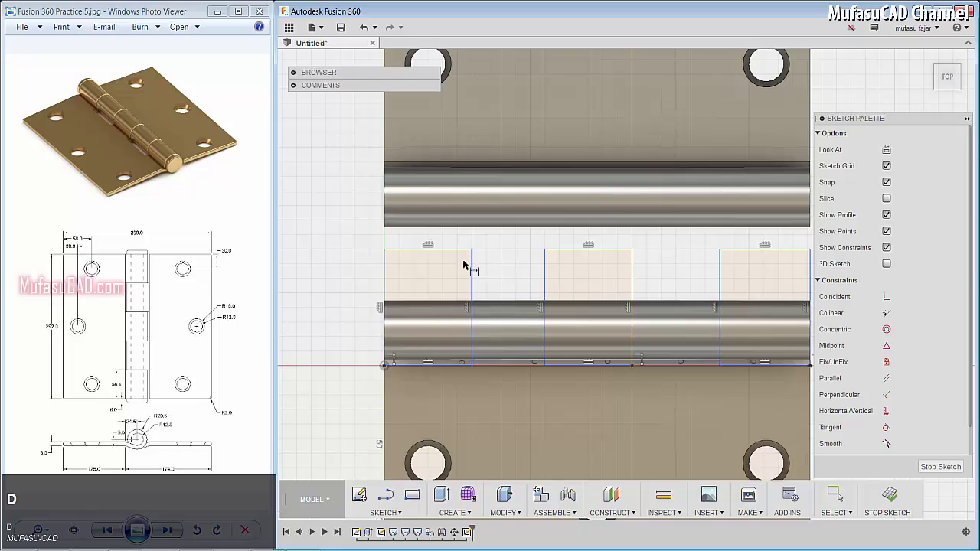
left_click(449, 249)
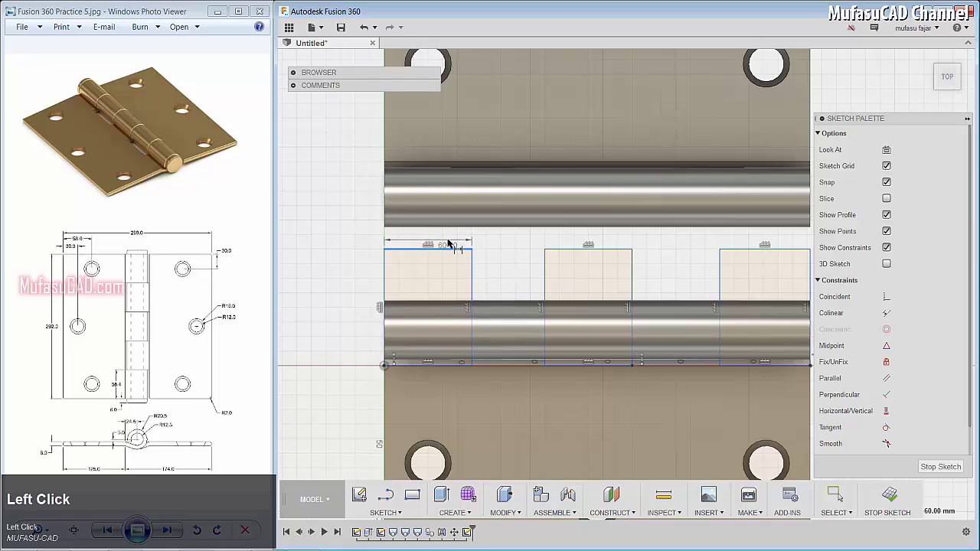
left_click(454, 241)
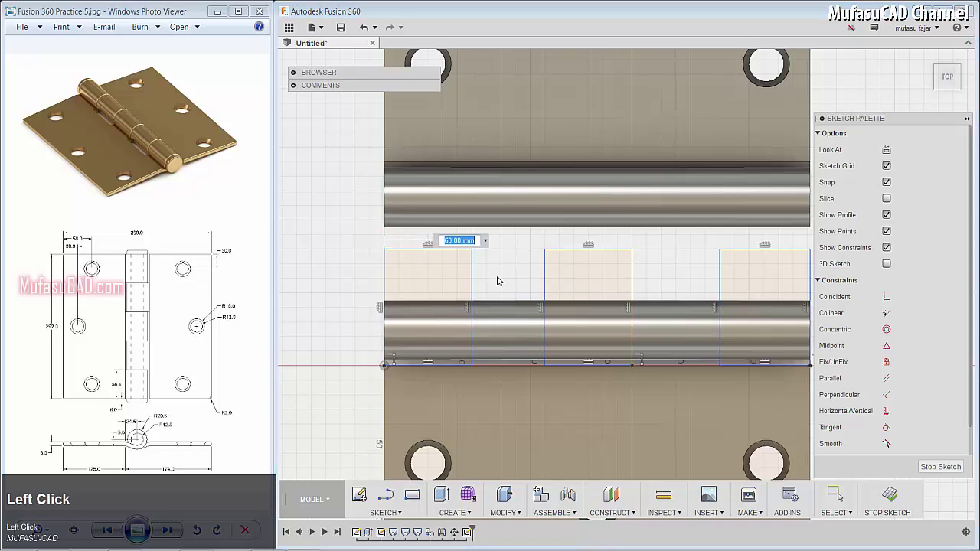
type("58.4")
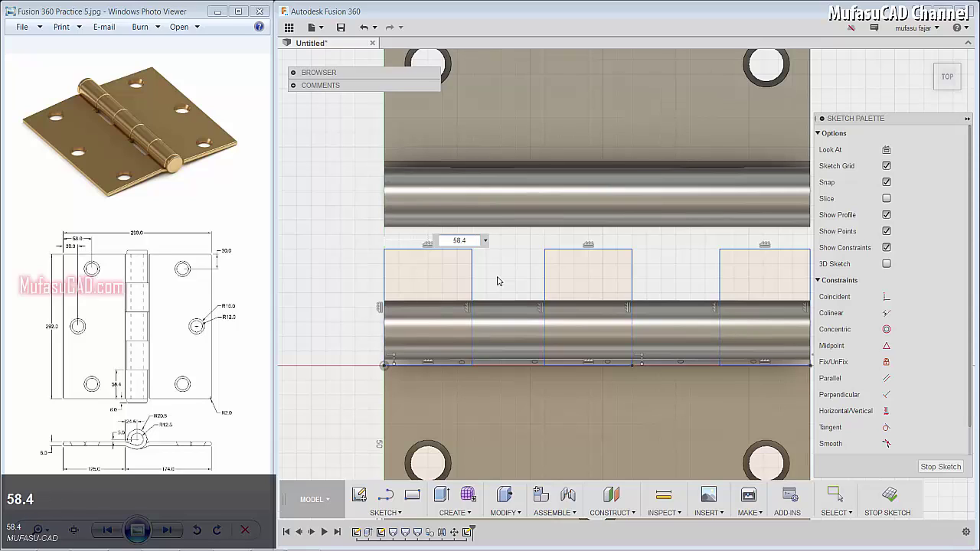
key("Return")
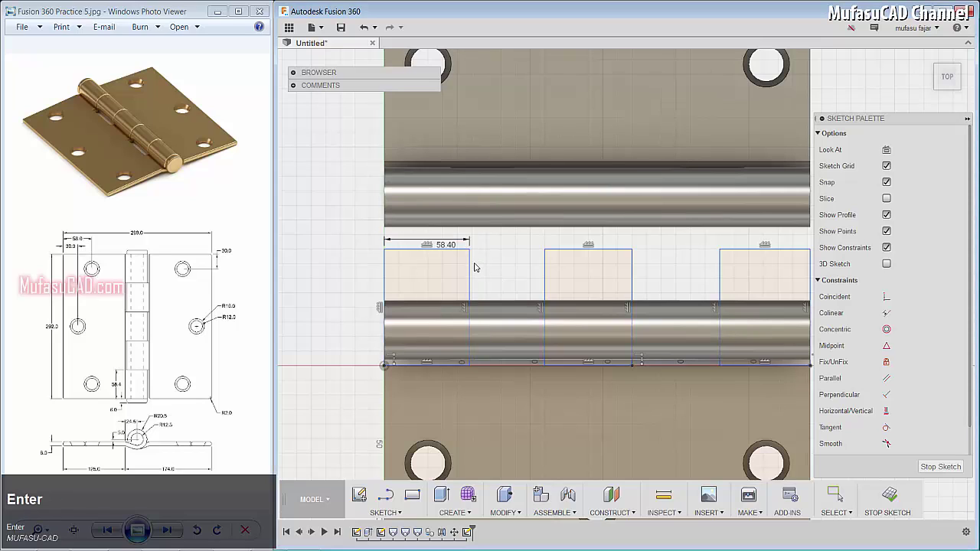
left_click(553, 251)
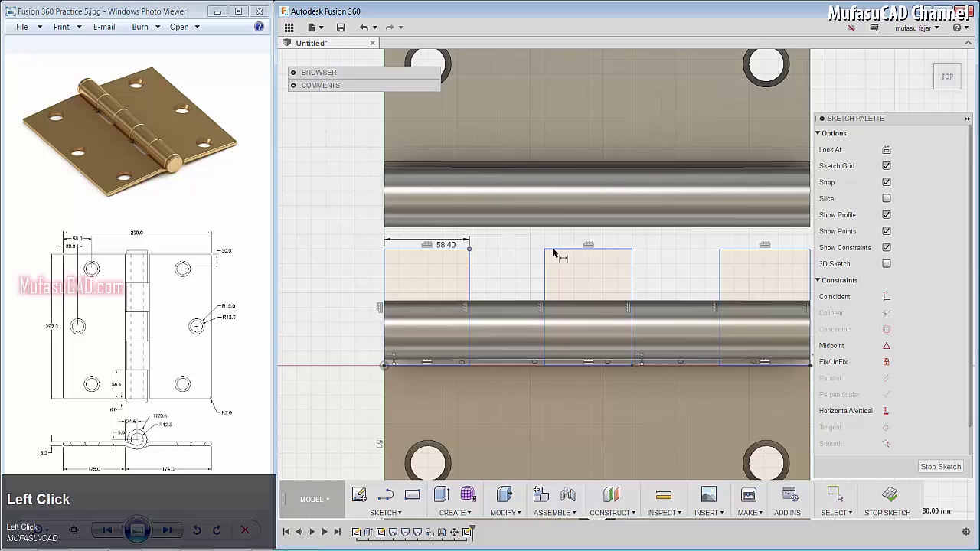
left_click(544, 250)
left_click(509, 267)
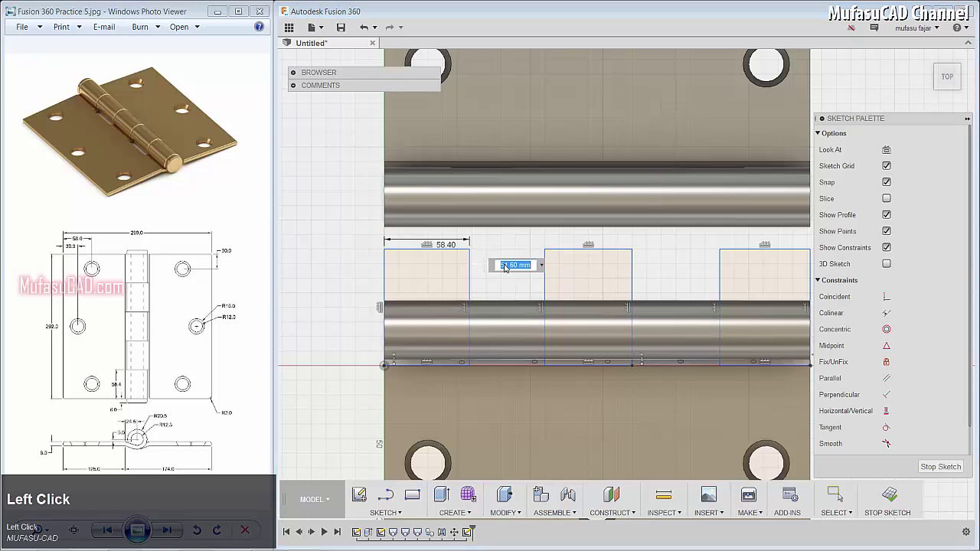
type("58.4")
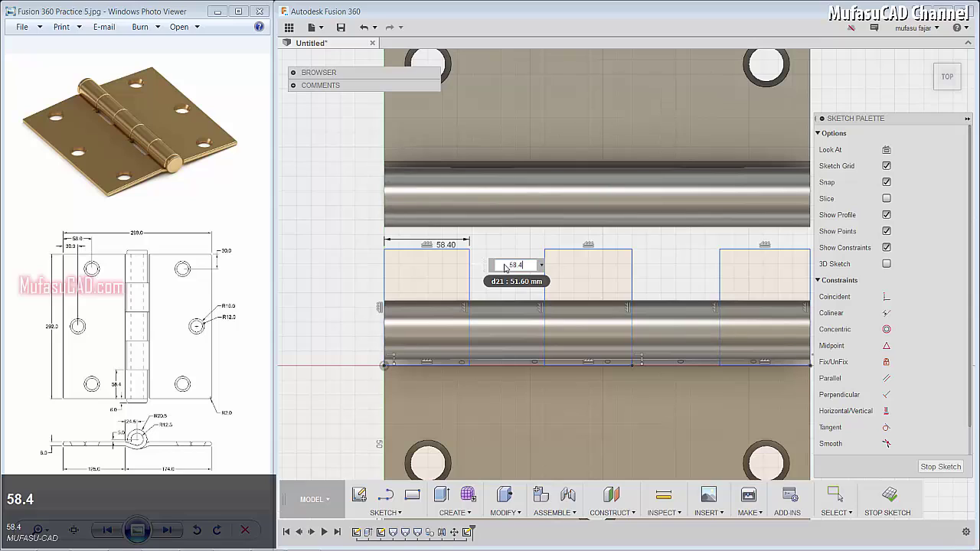
key("Return")
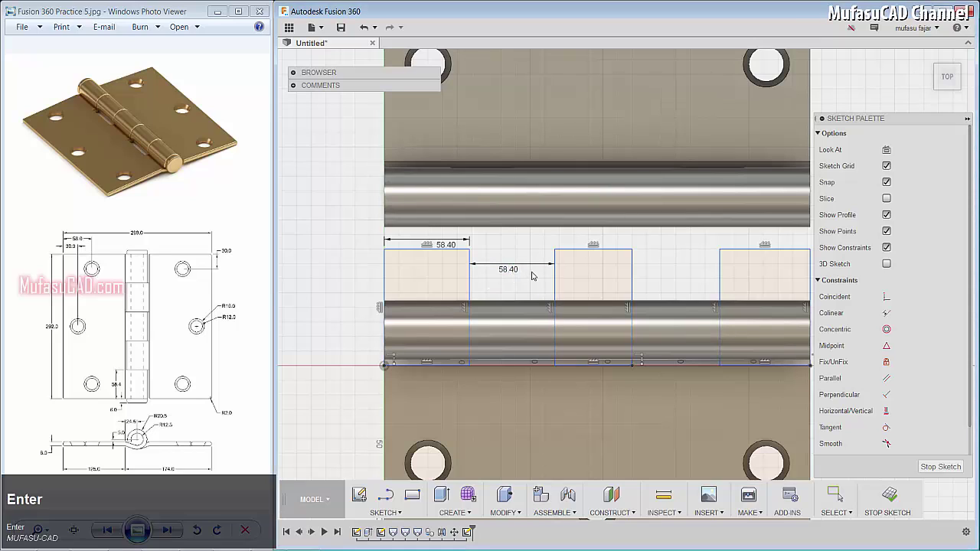
- Set the widths of the middle rectangle and the rectangle at the far end to 58.4 mm each
left_click(609, 255)
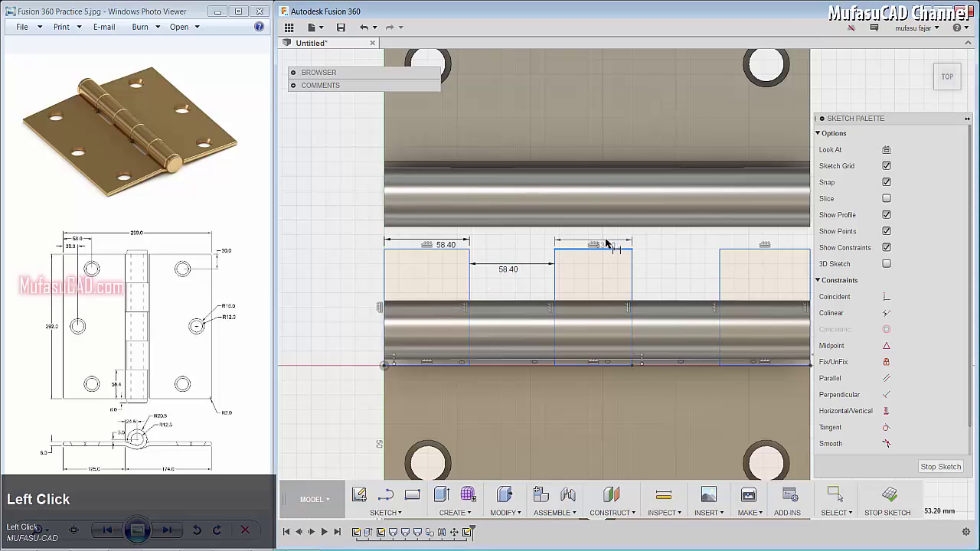
left_click(609, 244)
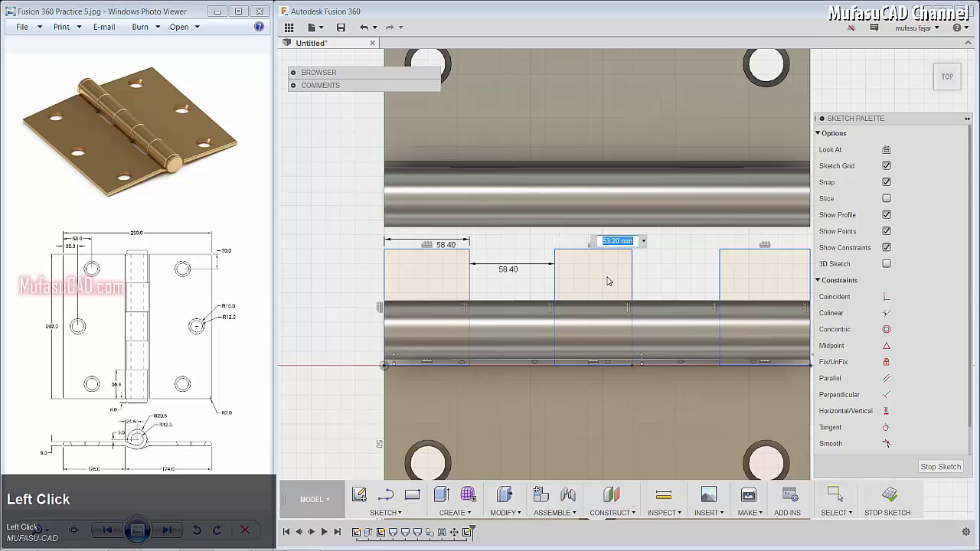
type("58.4")
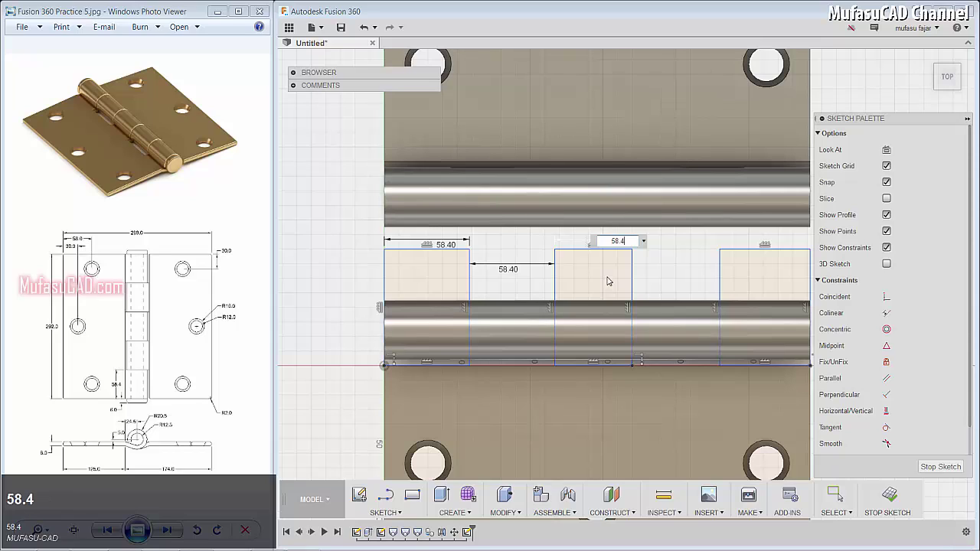
key("Escape")
key("d")
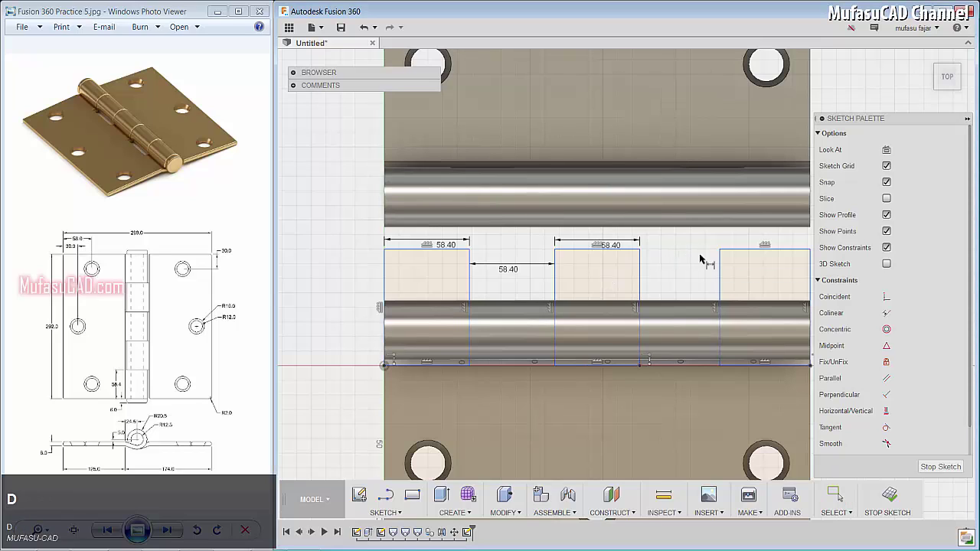
left_click(733, 251)
left_click(742, 239)
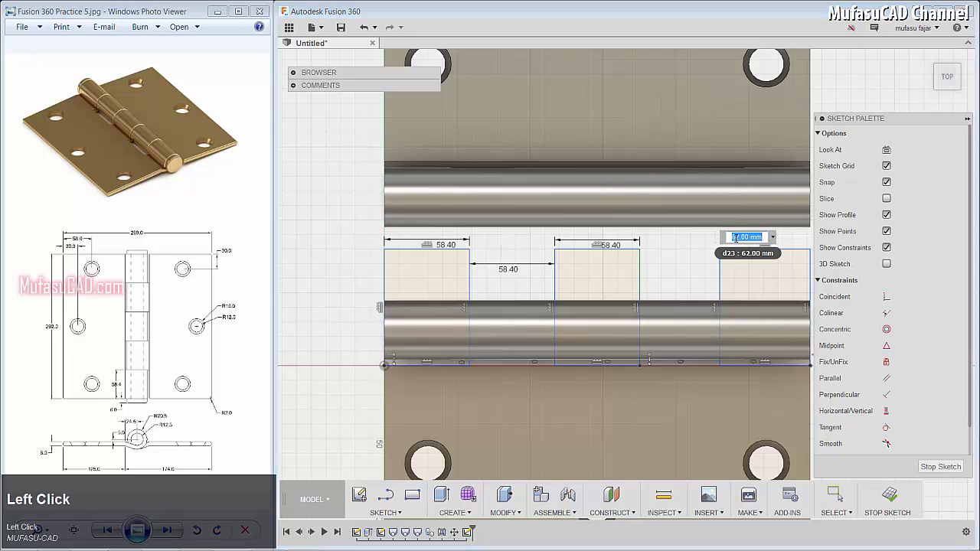
type("58.4")
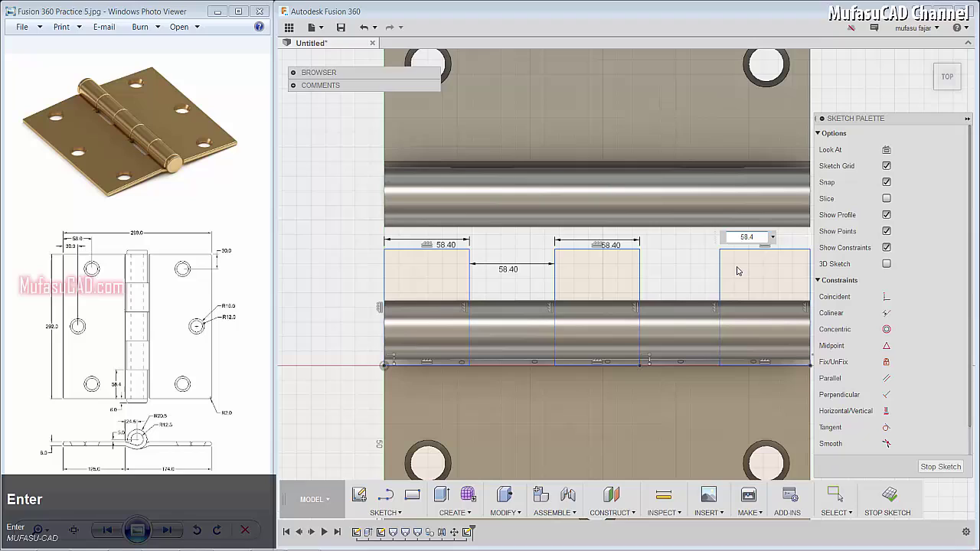
key("Return")
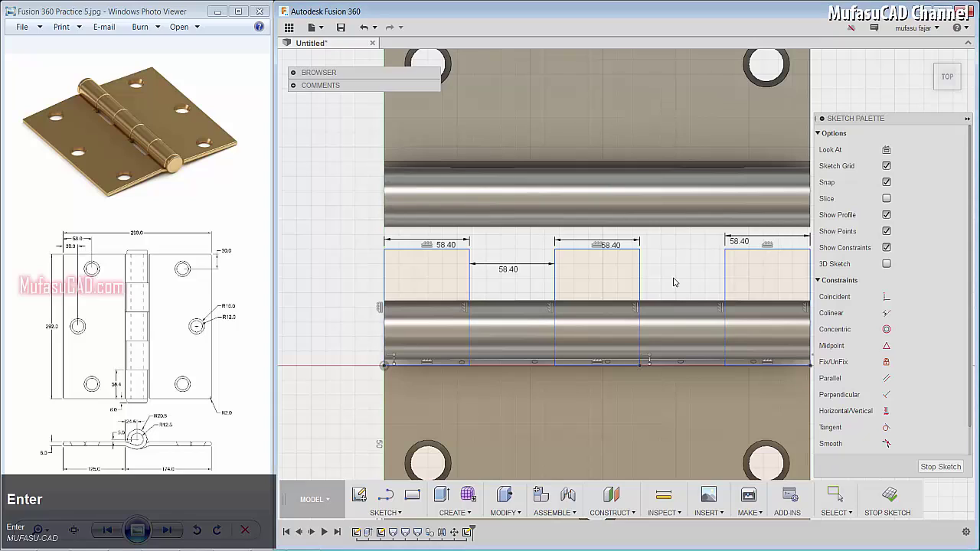
- Dimension the remaining gap between the middle rectangle and the rectangle at the far end
left_click(640, 249)
left_click(725, 251)
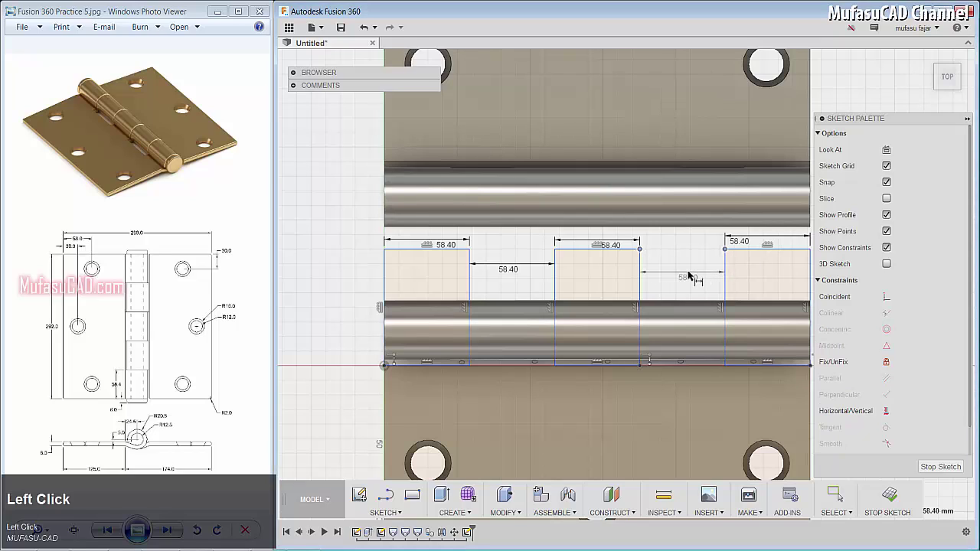
left_click(691, 274)
key("Return")
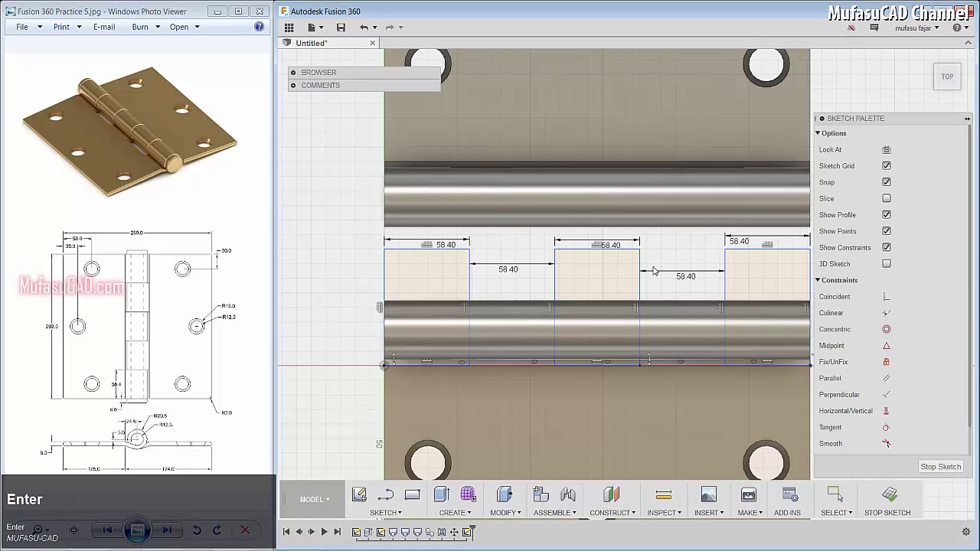
- Cut the knuckle with the three rectangles using a symmetric Extrude of 50 mm
scroll(671, 302, "down", 1)
scroll(671, 302, "up", 3)
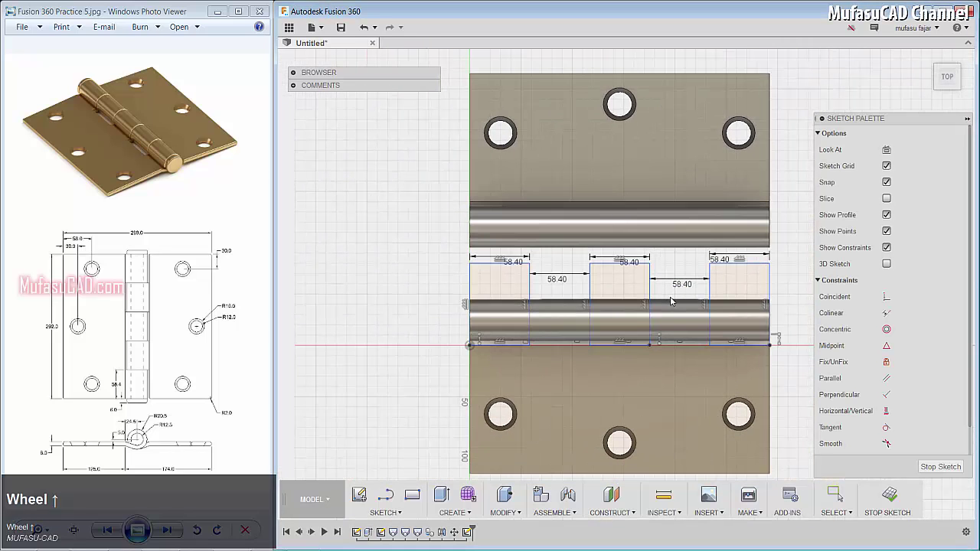
key("e")
left_click(724, 285)
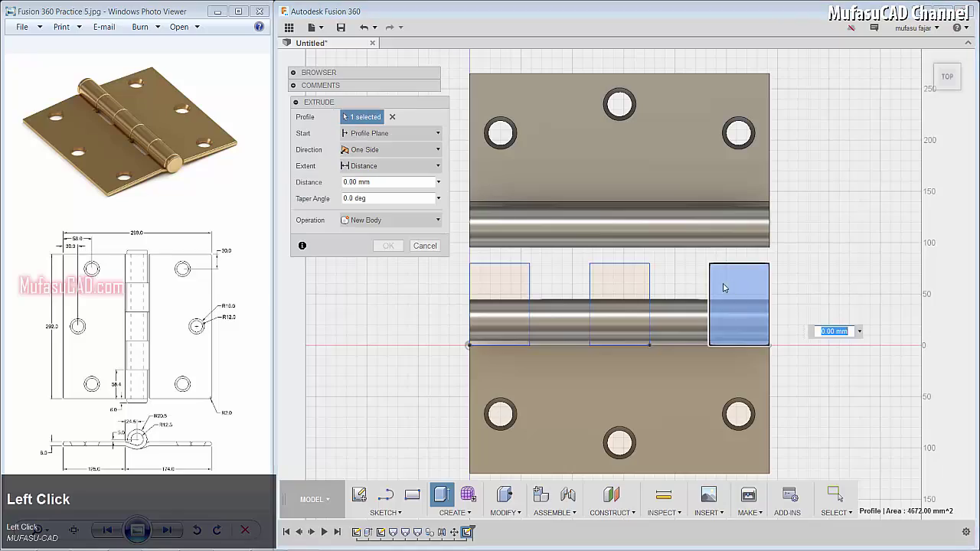
left_click(628, 286)
left_click(500, 291)
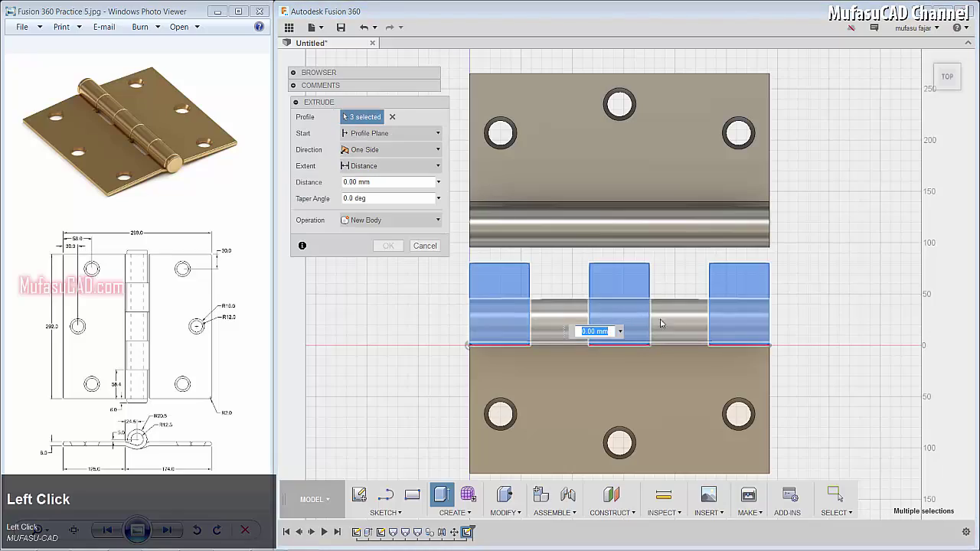
mouse_move(698, 327)
middle_mouse_down("shift")
mouse_move(666, 314)
mouse_move(692, 262)
mouse_move(691, 311)
middle_mouse_up("shift")
scroll(691, 318, "down", 4)
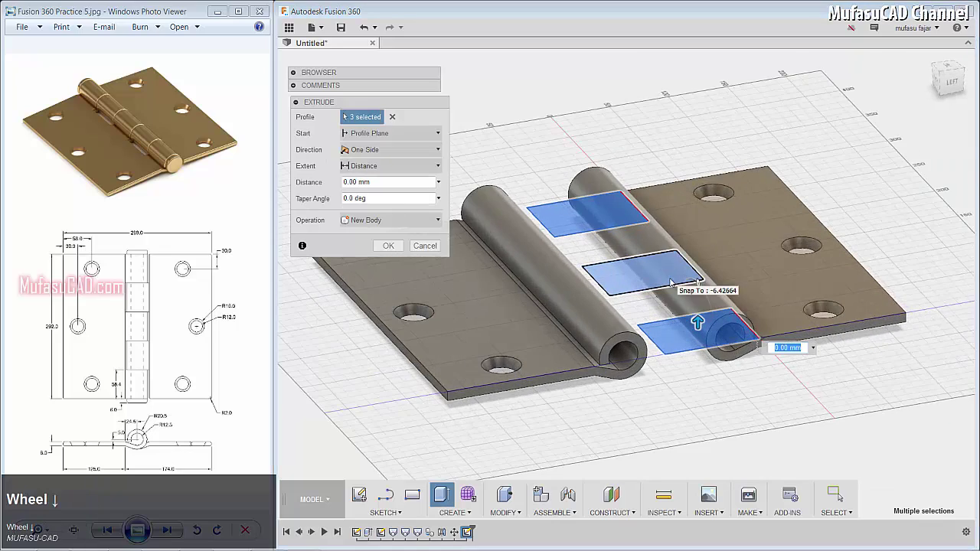
left_click_drag(705, 334, 708, 263)
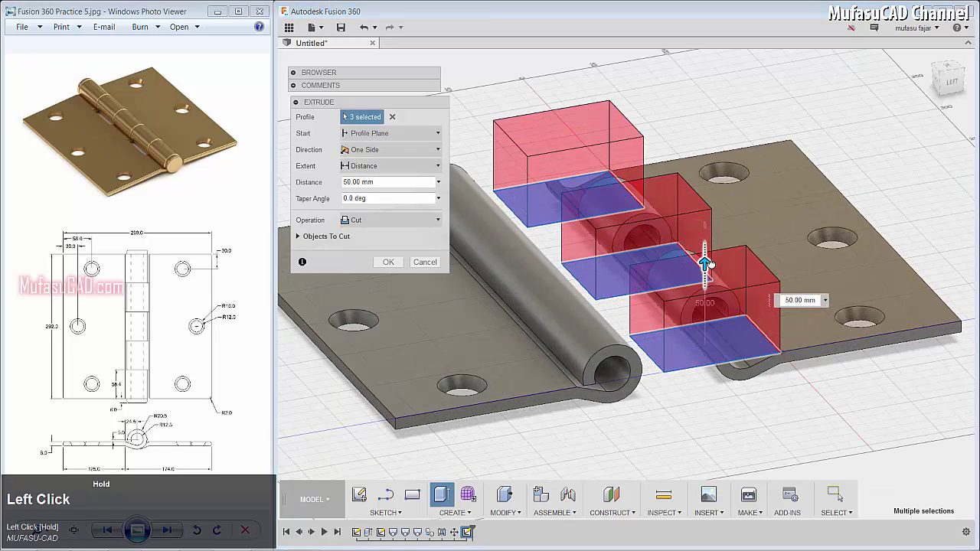
left_click(393, 155)
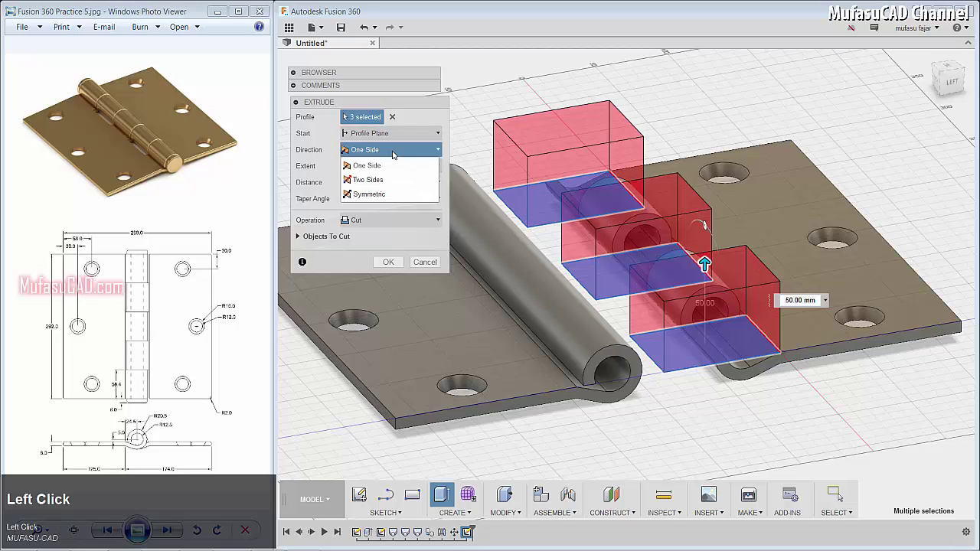
left_click(380, 196)
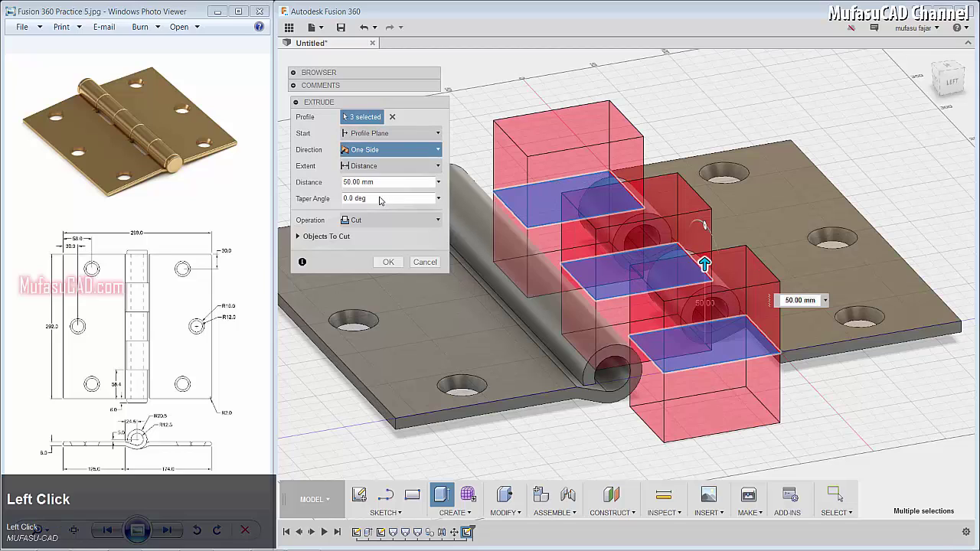
left_click(391, 262)
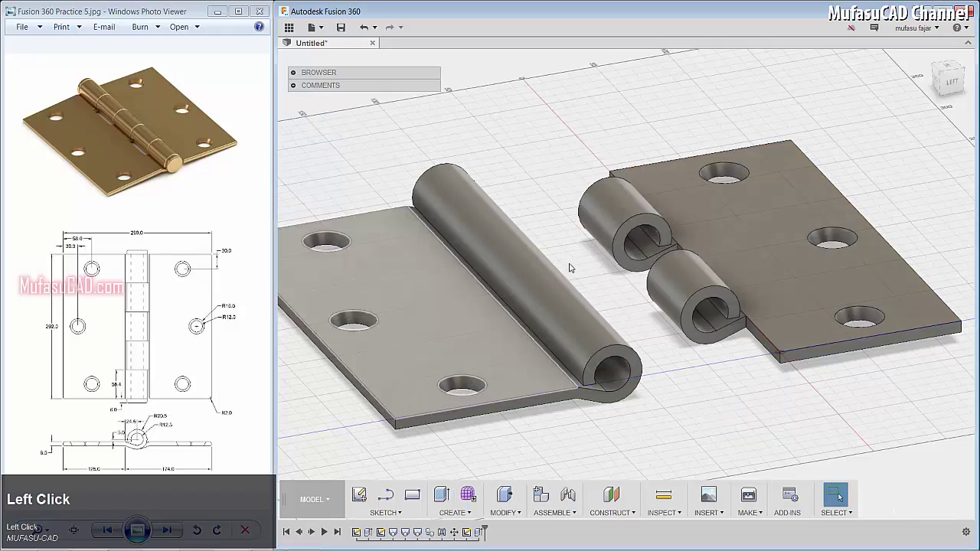
- Sketch two rectangles, about 65 × 65 mm and 61 × 65 mm, across the uncut knuckle from the flat face of its leaf
middle_click_drag(767, 257, 685, 281, "shift")
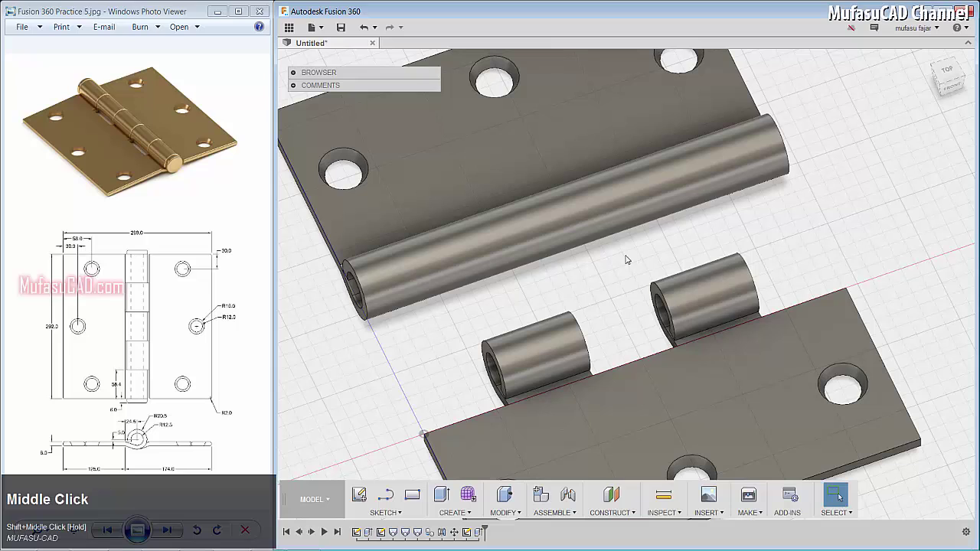
left_click(536, 154)
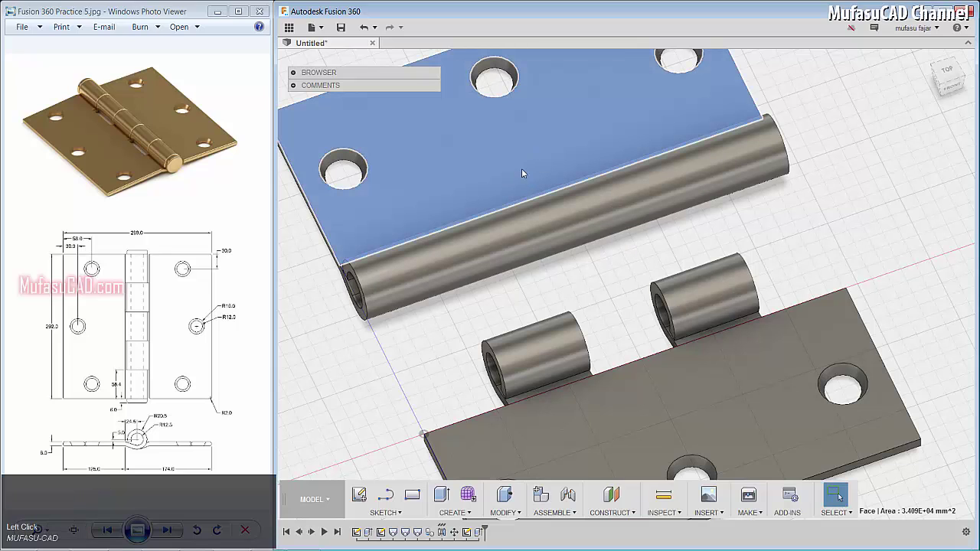
key("r")
middle_click_drag(525, 272, 476, 182)
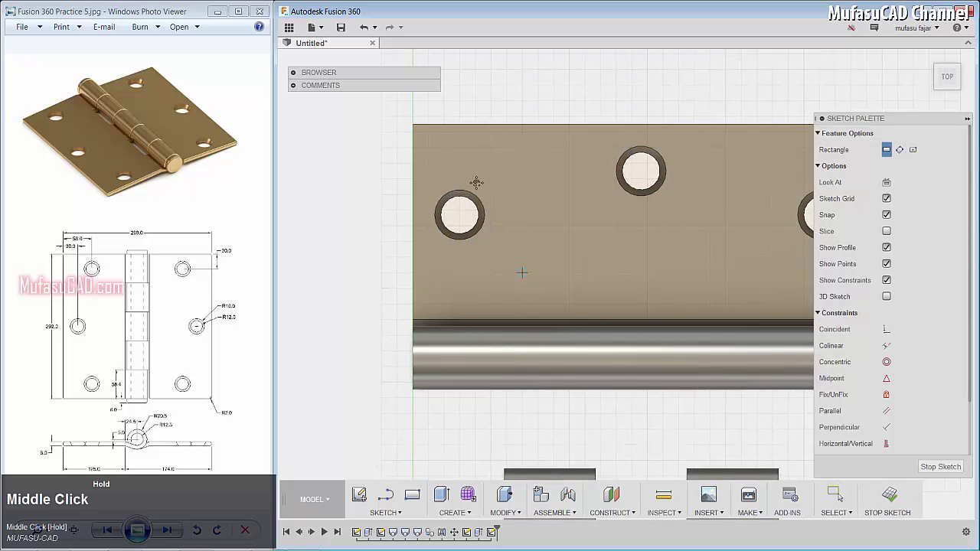
left_click(491, 321)
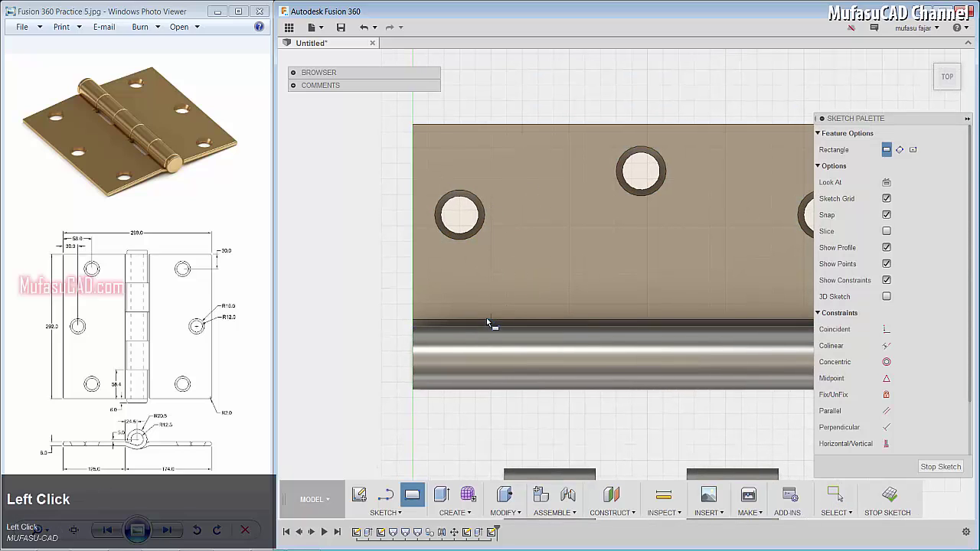
left_click(592, 420)
middle_click_drag(691, 405, 560, 328)
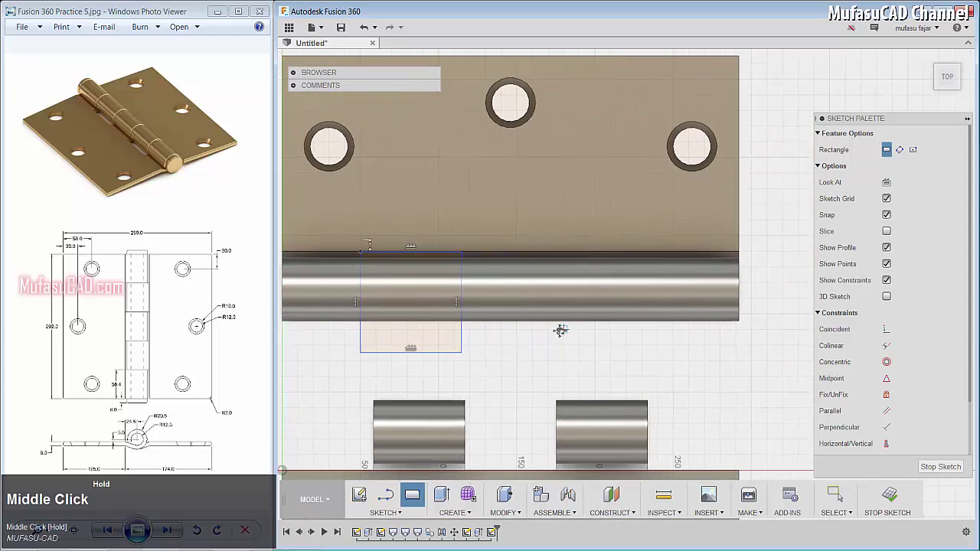
left_click(563, 252)
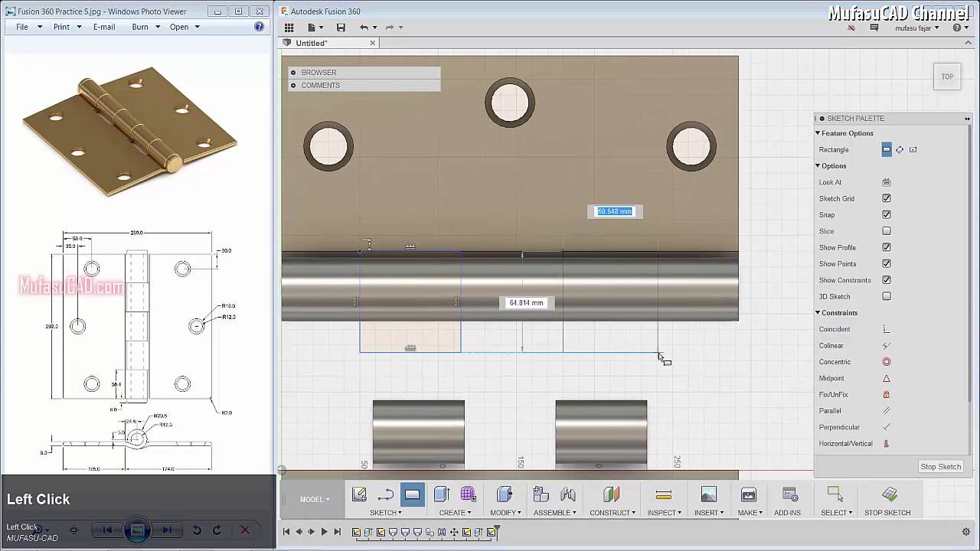
left_click(659, 352)
- Set the widths of both rectangles across the uncut knuckle to 58.4 mm each
key("d")
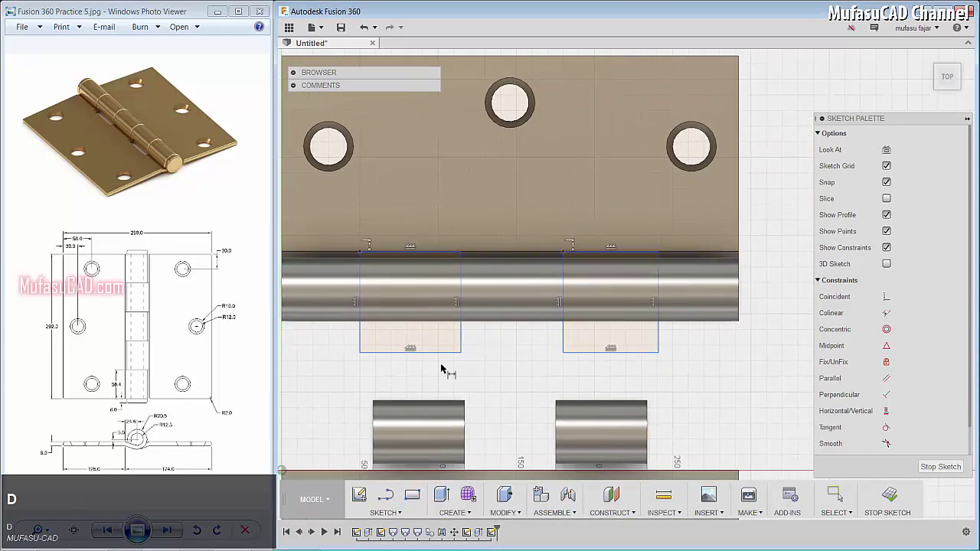
left_click(434, 353)
left_click(425, 374)
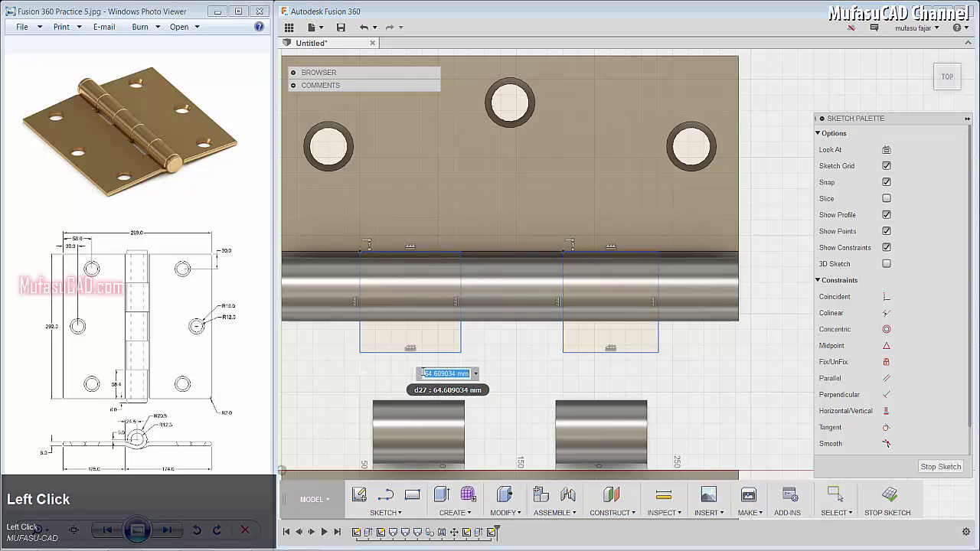
type("58.")
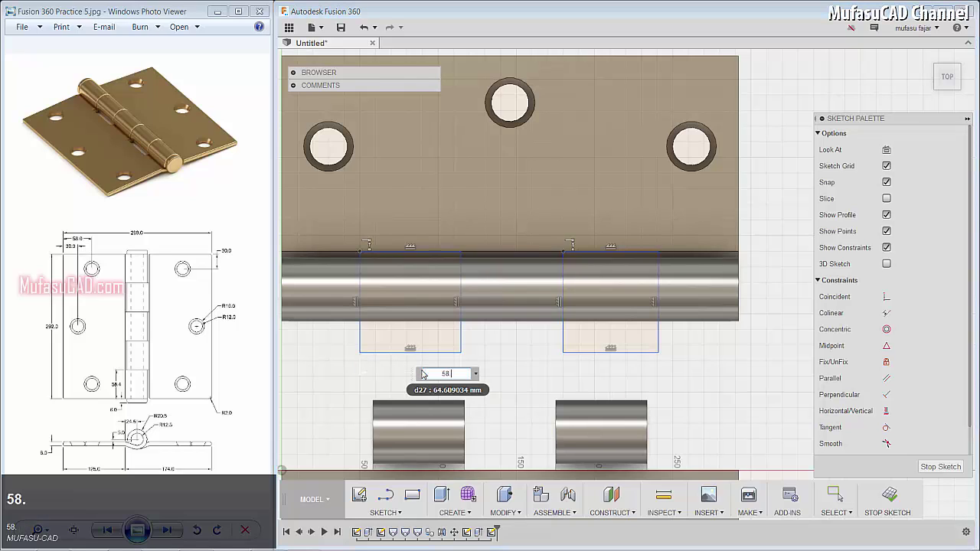
type("4")
key("Return")
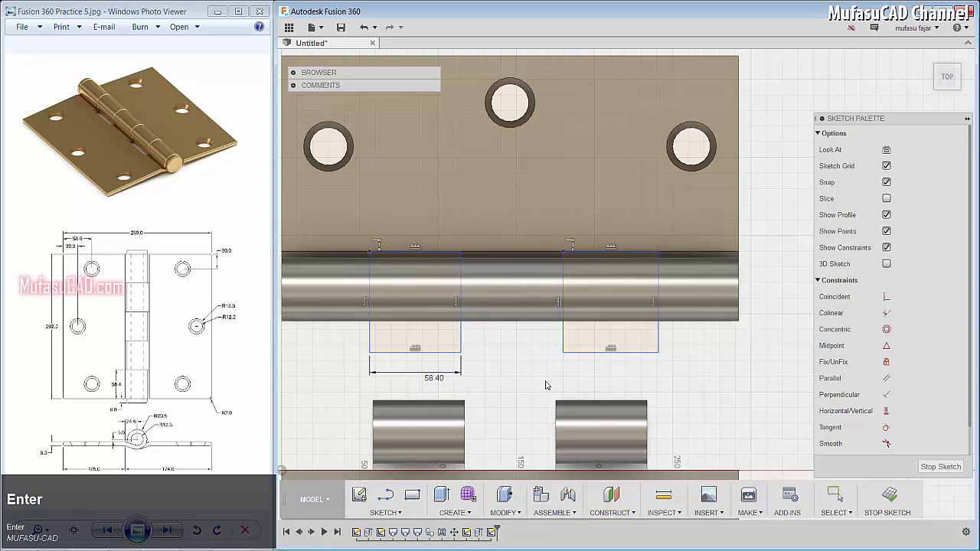
left_click(618, 353)
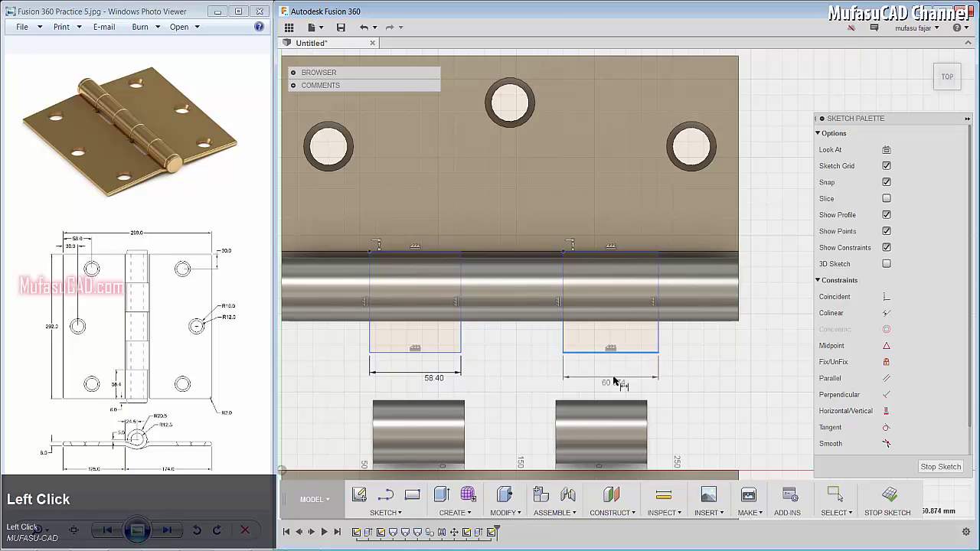
left_click(621, 379)
type("5")
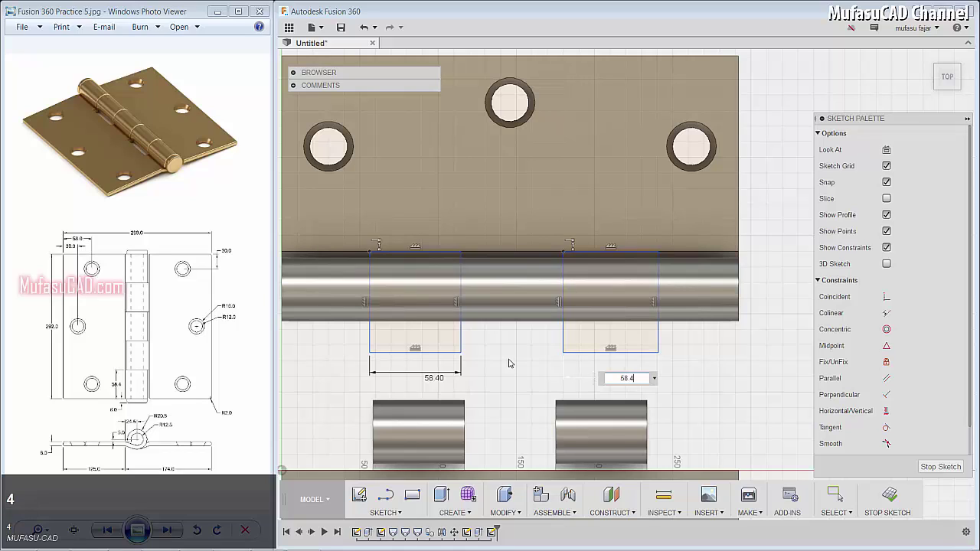
type("8.4")
key("Return")
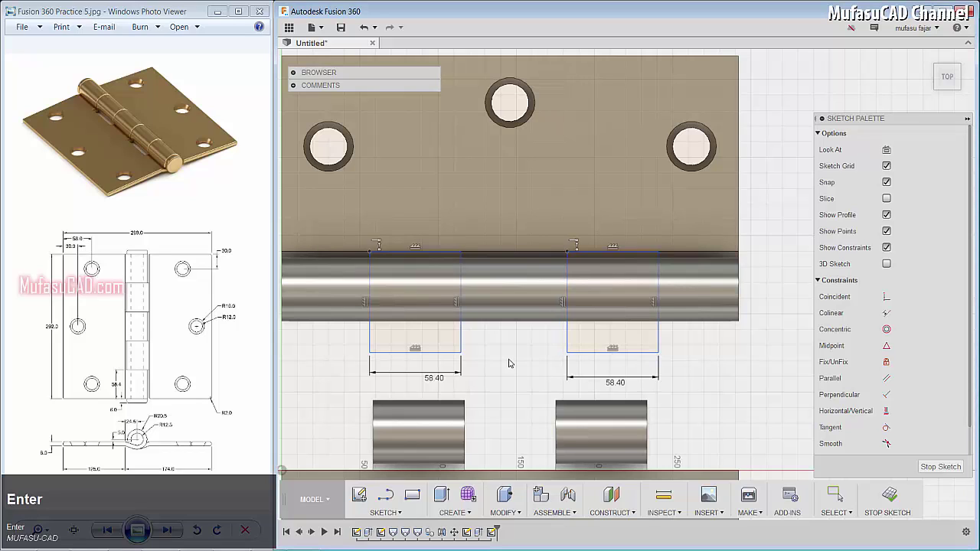
- Set the distance from each rectangle to its nearest end of the leaf to 58.4 mm
left_click(740, 253)
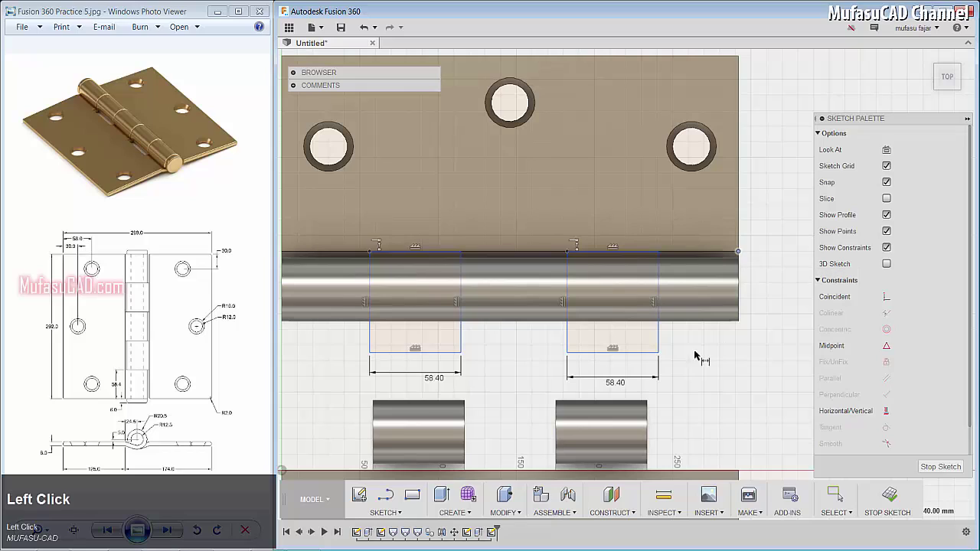
left_click(704, 375)
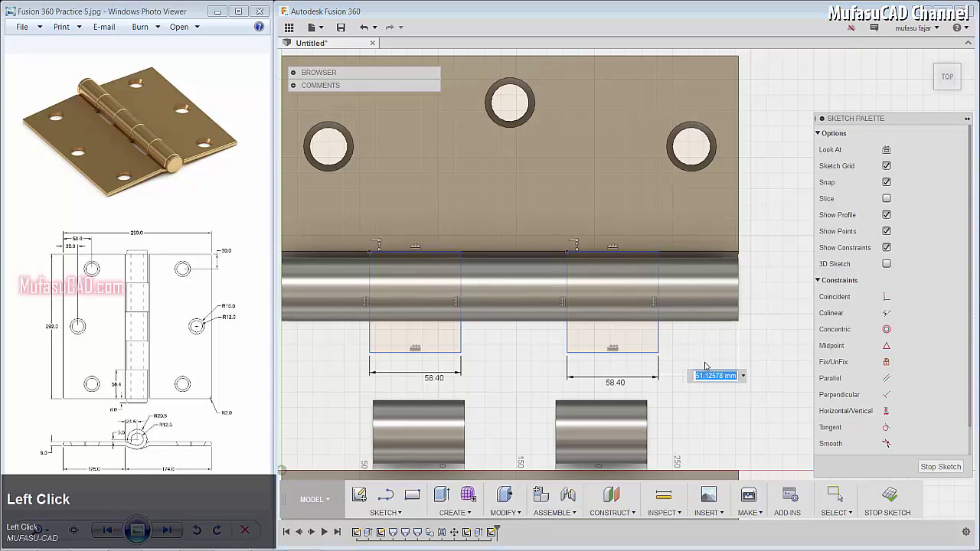
type("58.4")
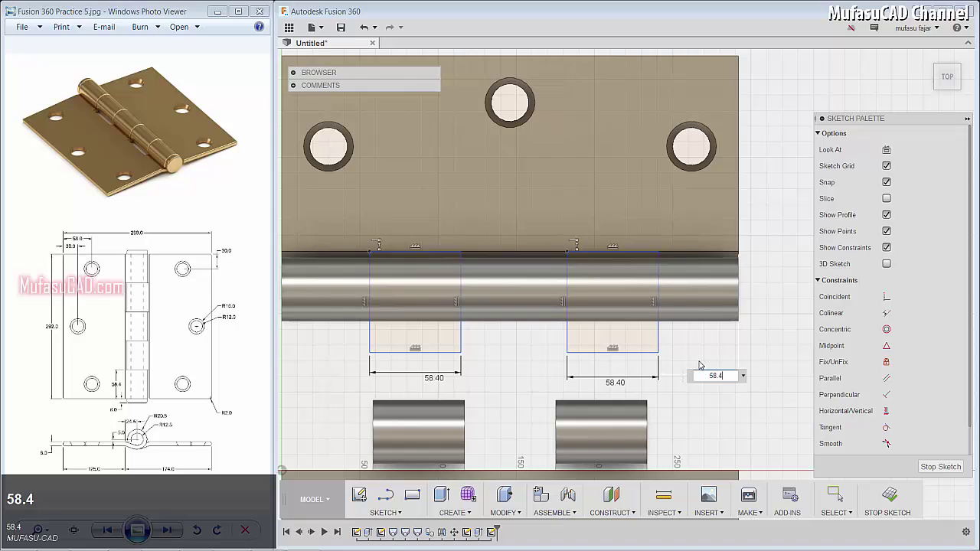
key("Return")
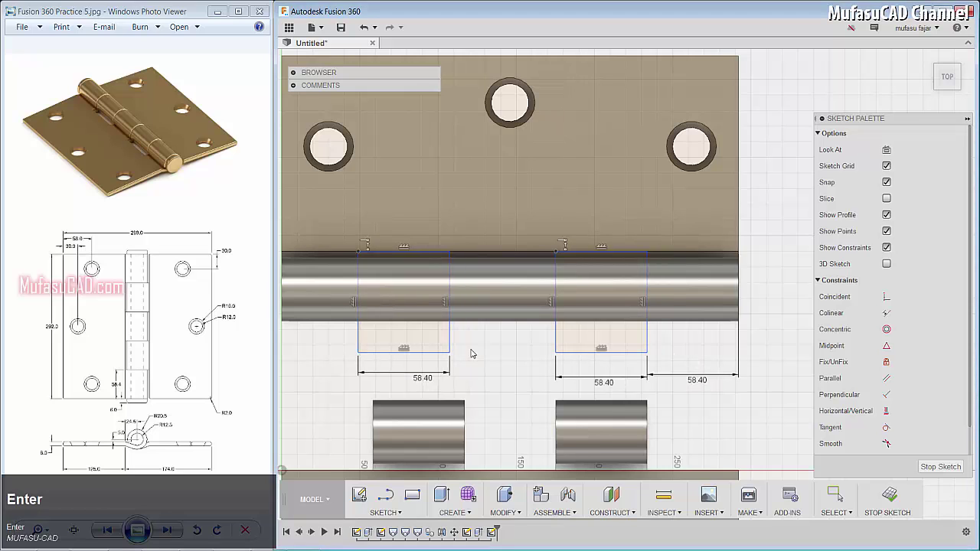
mouse_move(472, 353)
middle_mouse_down()
mouse_move(547, 349)
mouse_move(520, 339)
middle_mouse_up()
key("d")
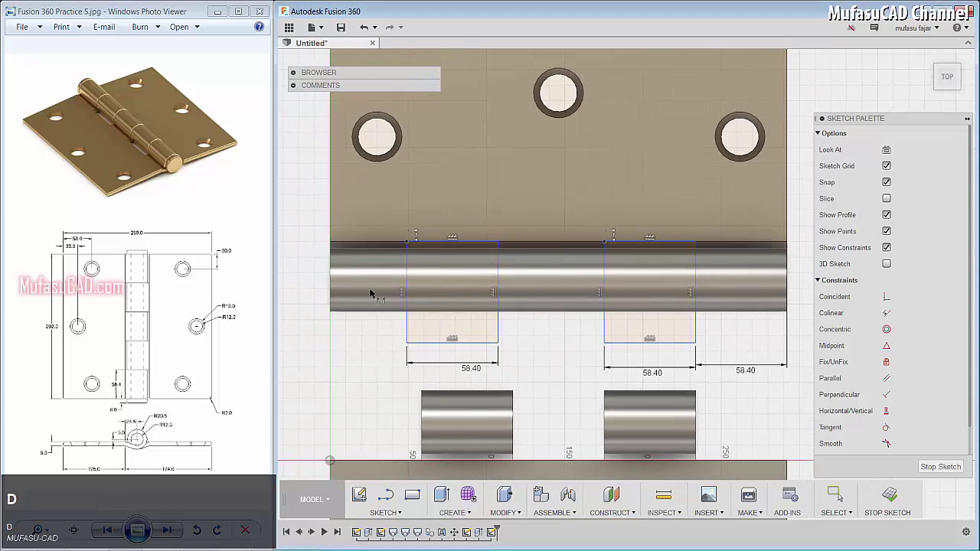
left_click(331, 243)
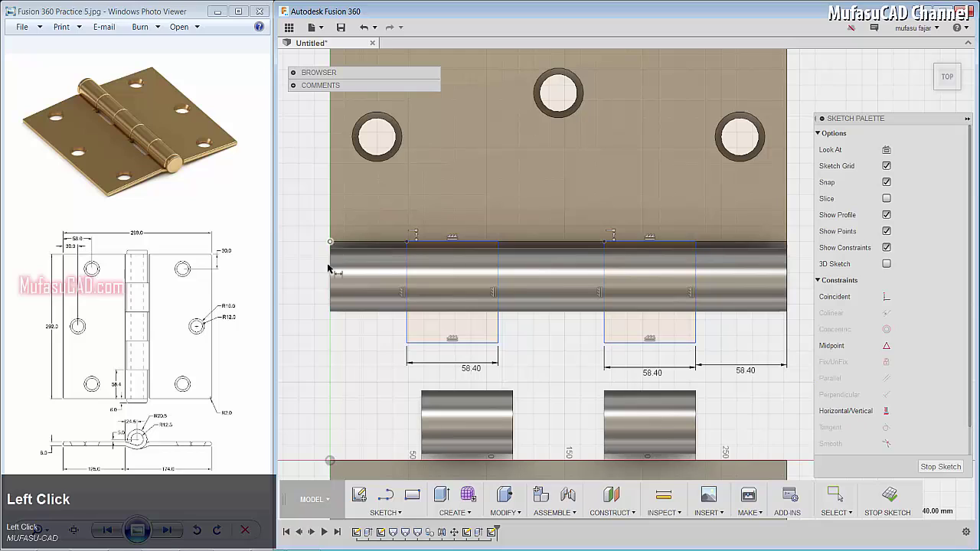
left_click(407, 344)
left_click(374, 348)
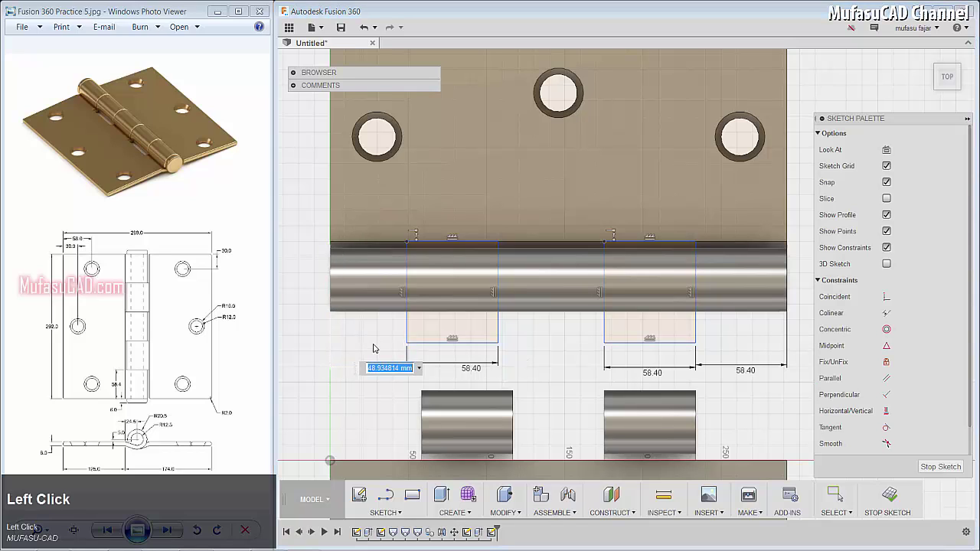
type("5")
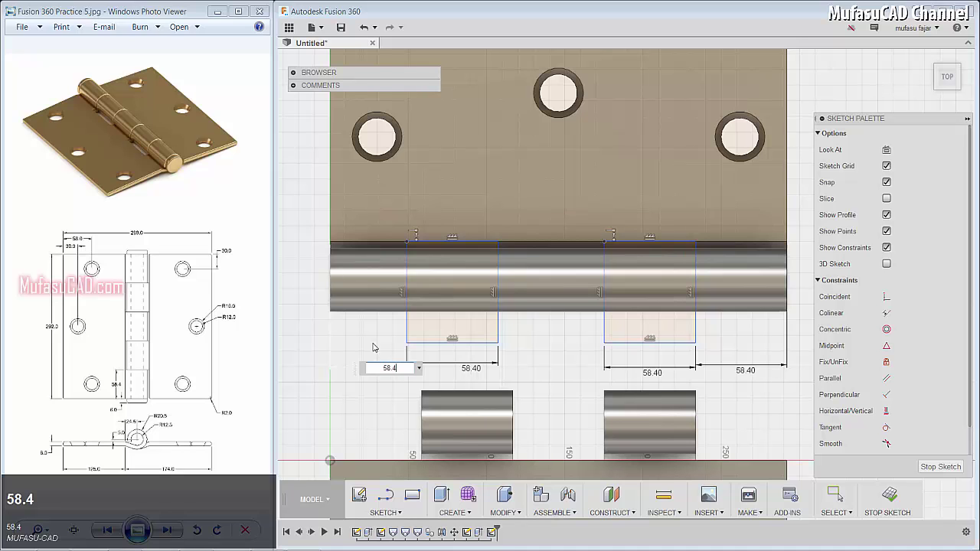
type("8.4")
key("Return")
- Dimension the gap between the two rectangles
middle_click_drag(541, 366, 477, 303)
key("d")
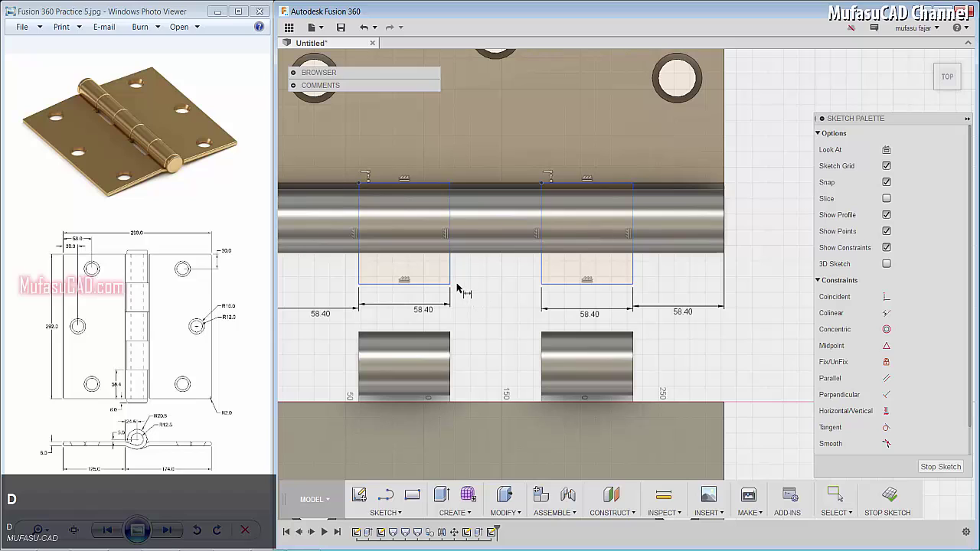
left_click(450, 285)
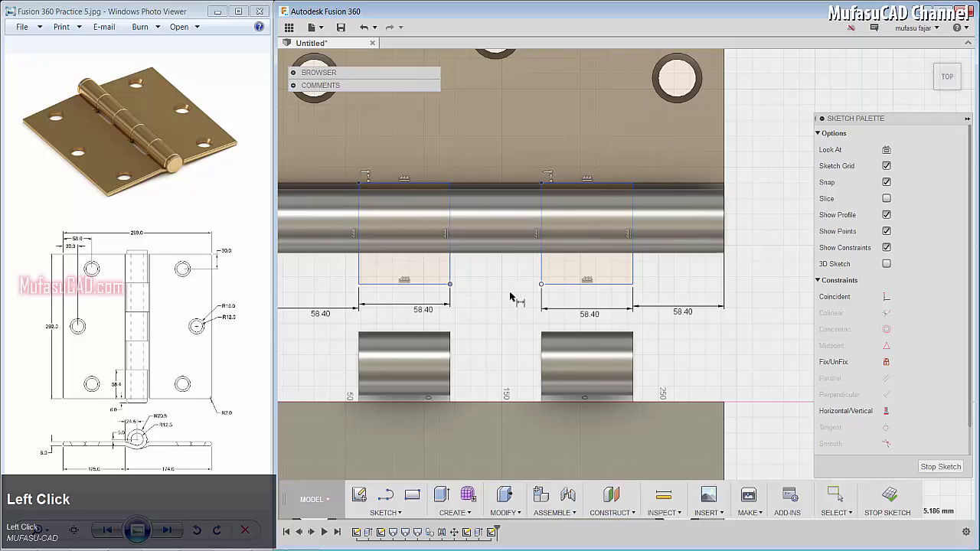
left_click(498, 302)
key("Return")
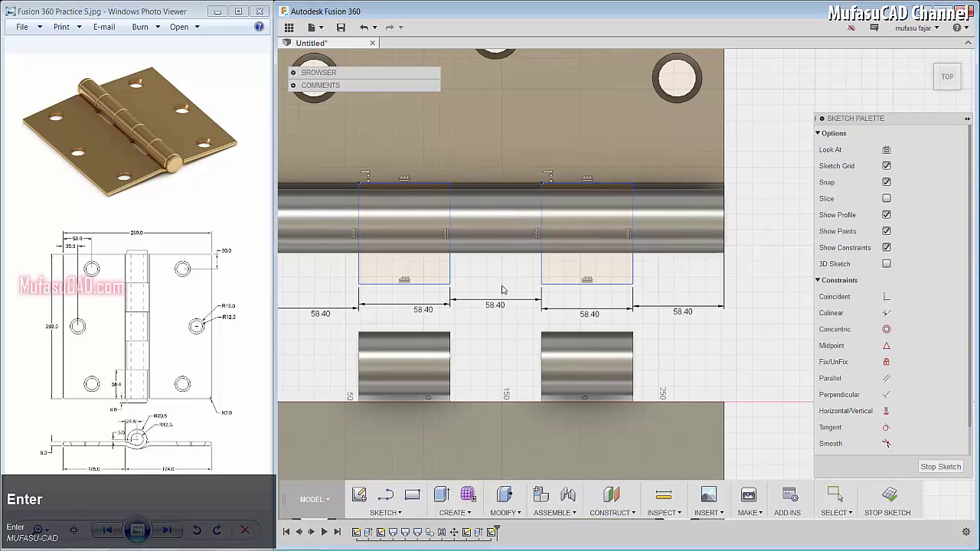
- Cut the knuckle with the two rectangles using a symmetric Extrude of 60 mm
key("e")
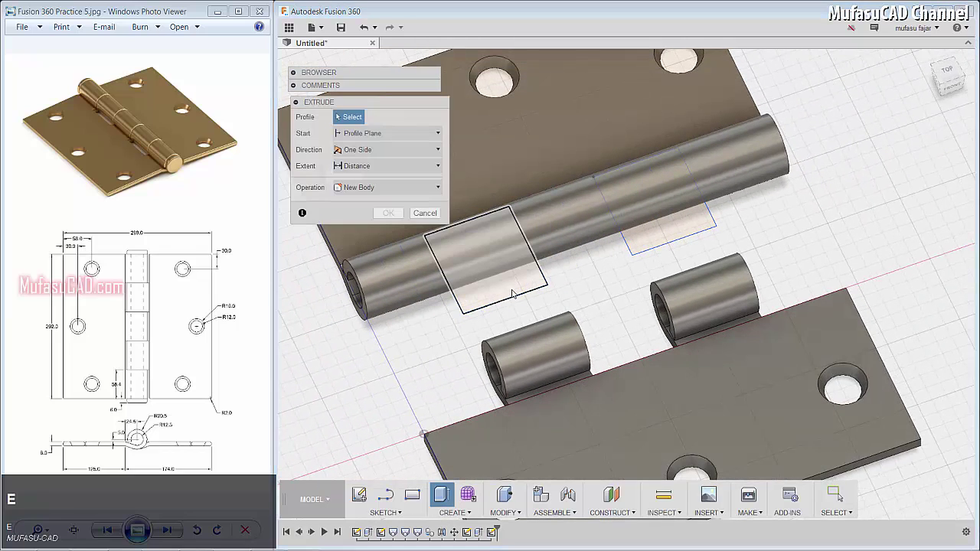
left_click(507, 288)
left_click(643, 230)
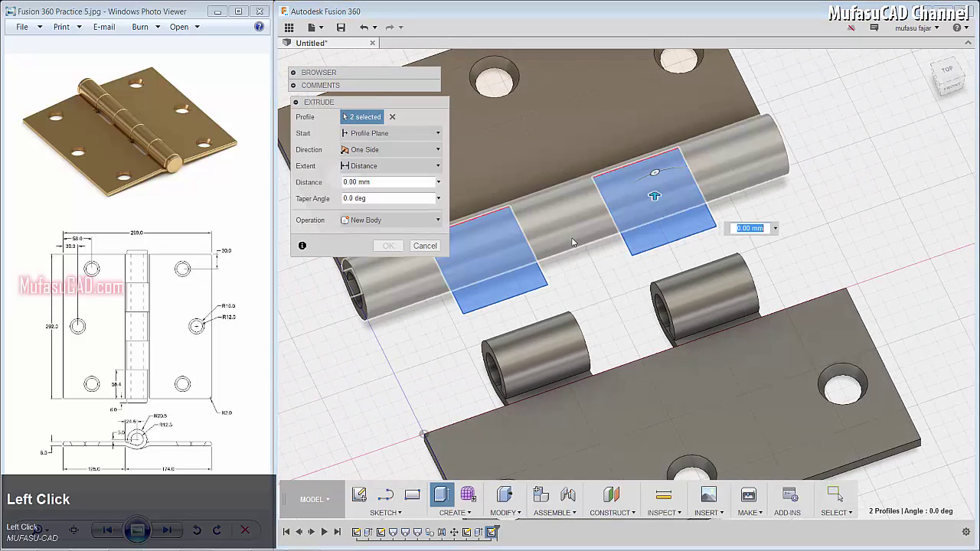
left_click_drag(652, 195, 655, 142)
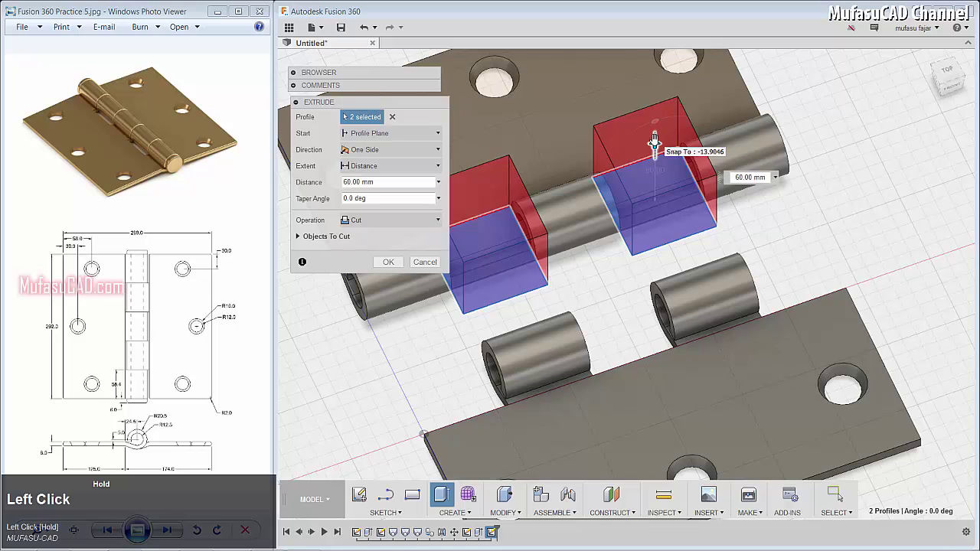
left_click(369, 151)
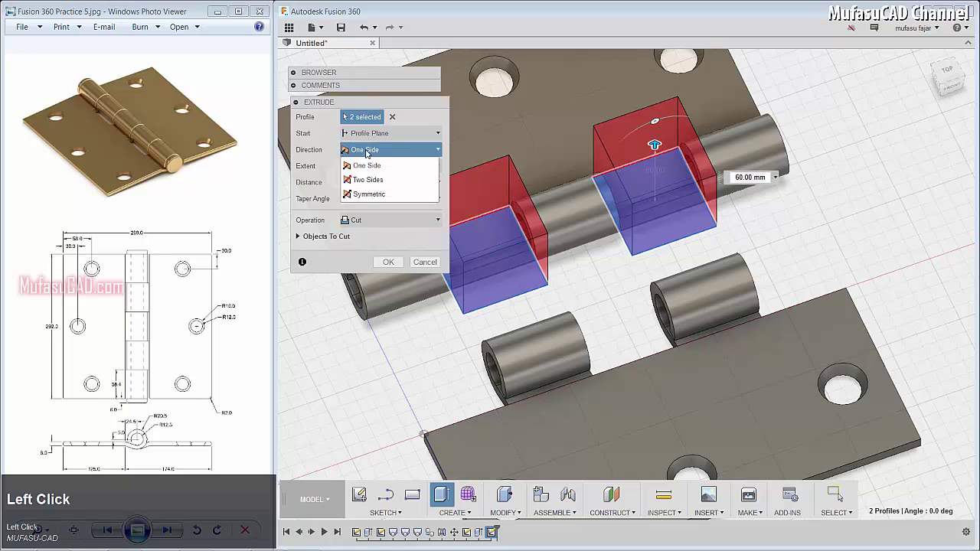
left_click(373, 195)
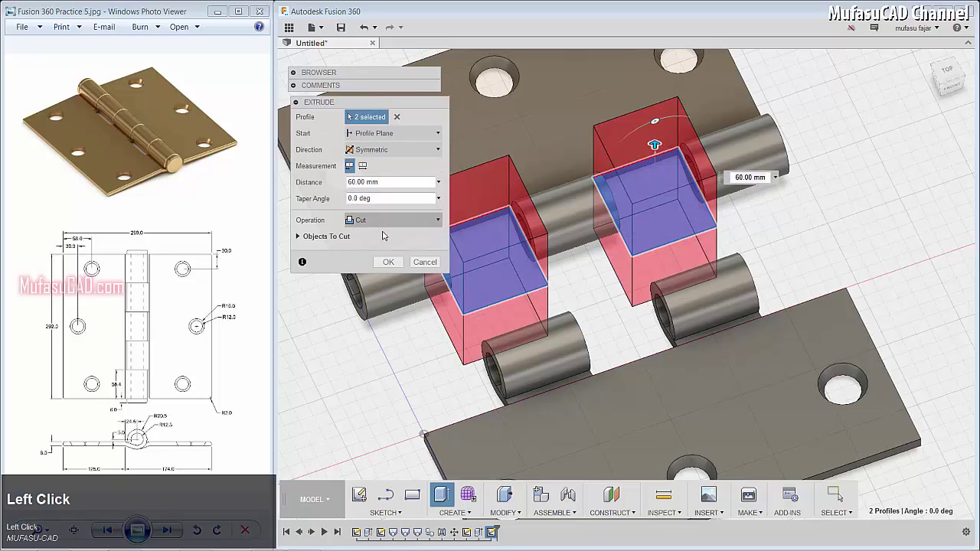
left_click(388, 262)
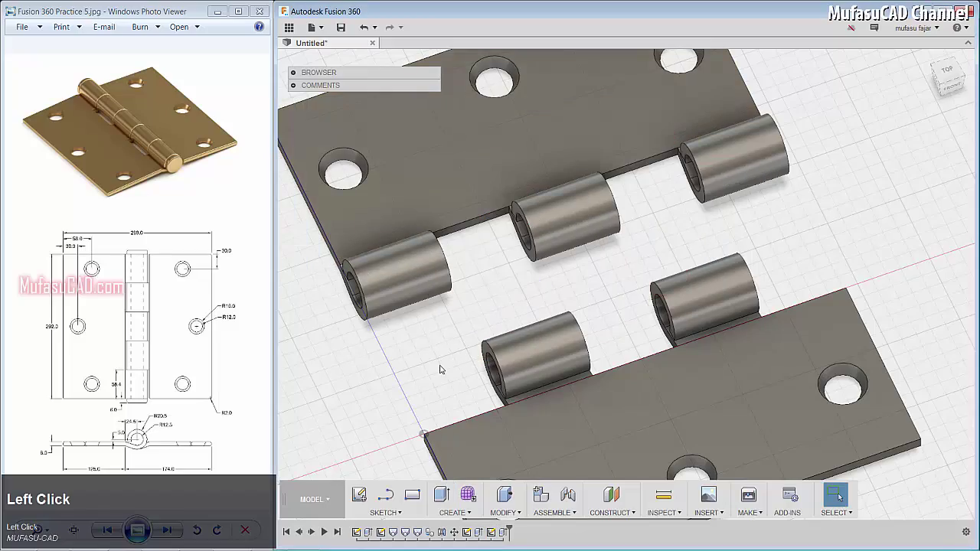
- Start a fillet on the three-knuckle leaf and select the edges of one end profile, its outer corner and the outer long side
middle_click_drag(435, 373, 568, 279, "shift")
key("f")
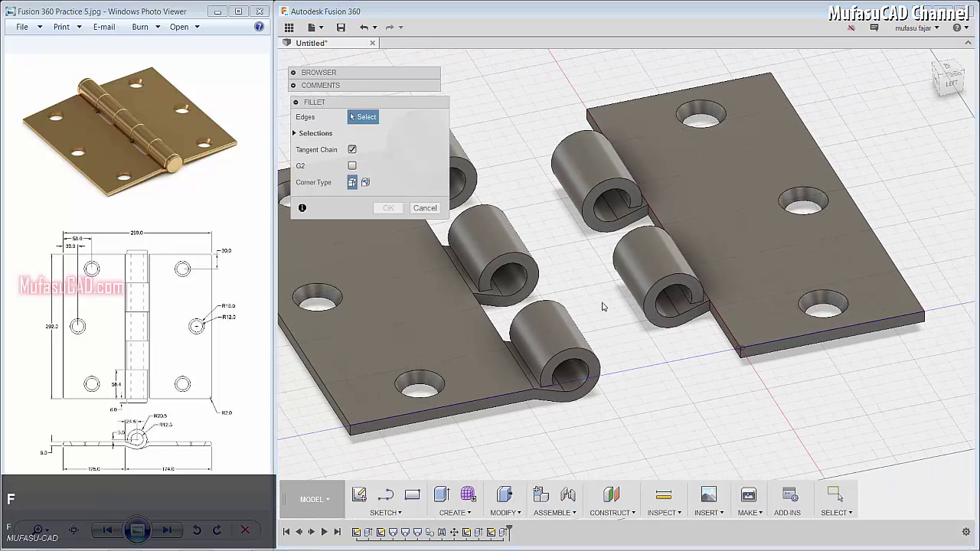
left_click(556, 365)
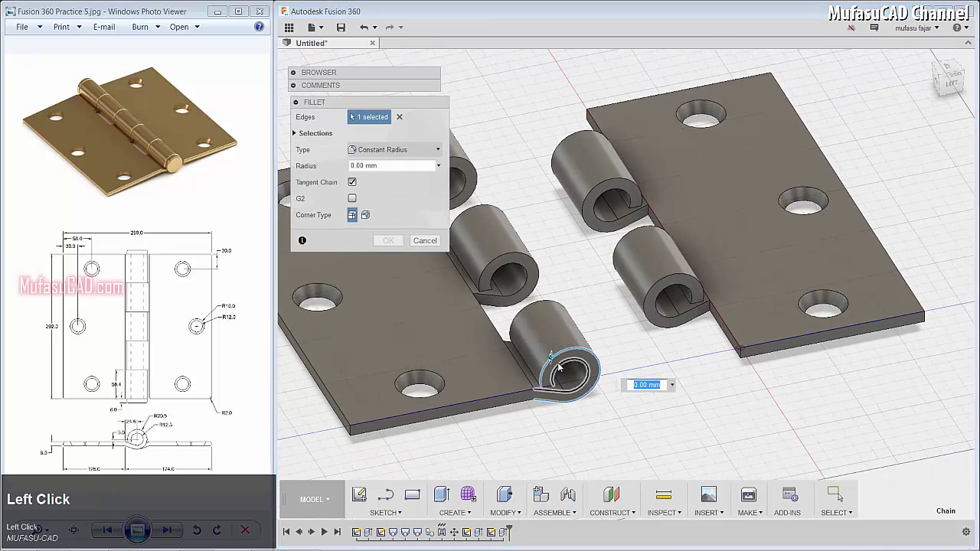
left_click(527, 394)
left_click(523, 404)
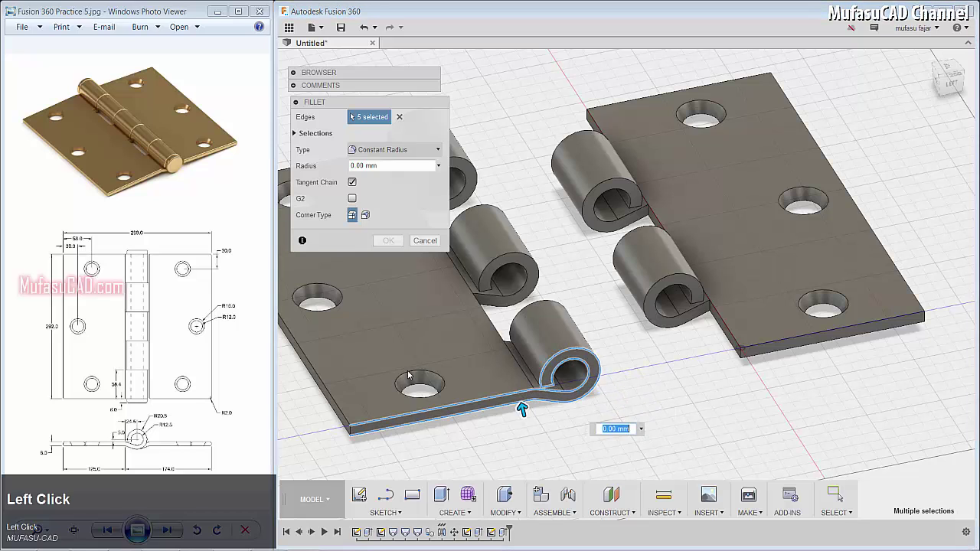
middle_click_drag(522, 403, 661, 392)
scroll(494, 416, "down", 2)
scroll(501, 420, "down", 2)
left_click(487, 410)
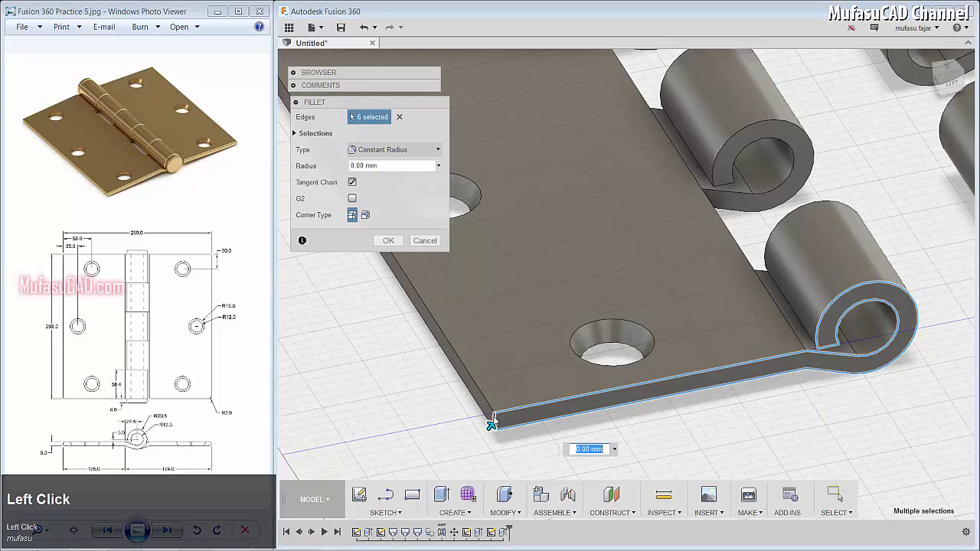
scroll(475, 421, "down", 2)
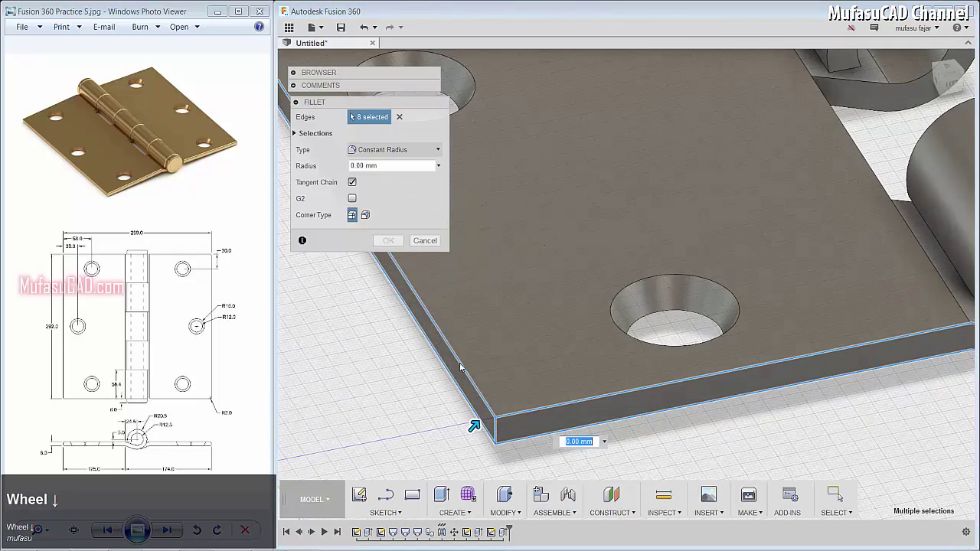
- Add the outer corner edge and both straight edges at the leaf's opposite end to the fillet selection
scroll(461, 402, "up", 3)
middle_click_drag(462, 401, 574, 367)
middle_click_drag(484, 415, 596, 368)
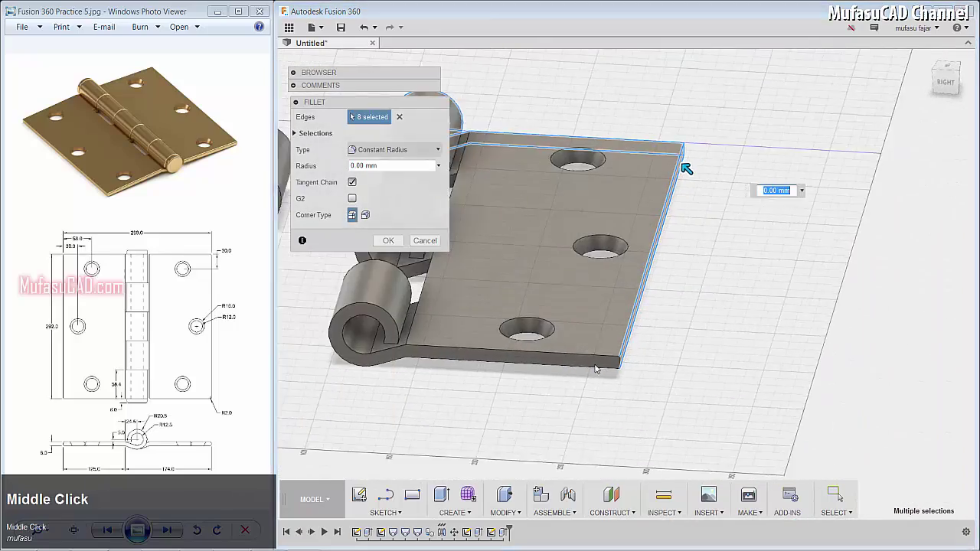
scroll(628, 368, "down", 3)
left_click(620, 356)
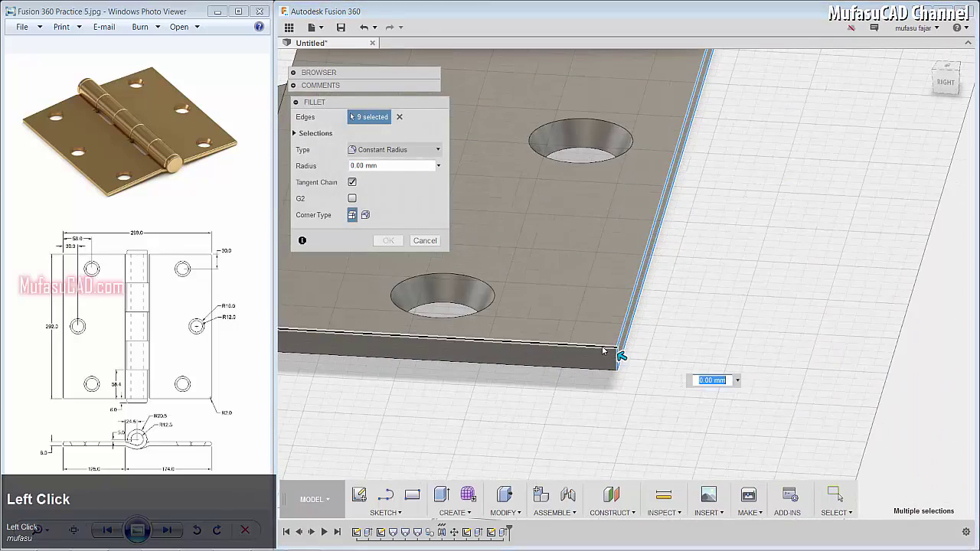
left_click(609, 345)
left_click(605, 373)
- Add the end knuckle's curled profile edges to the selection and fillet all selected leaf edges with a 2 mm radius
middle_click_drag(438, 358, 847, 374)
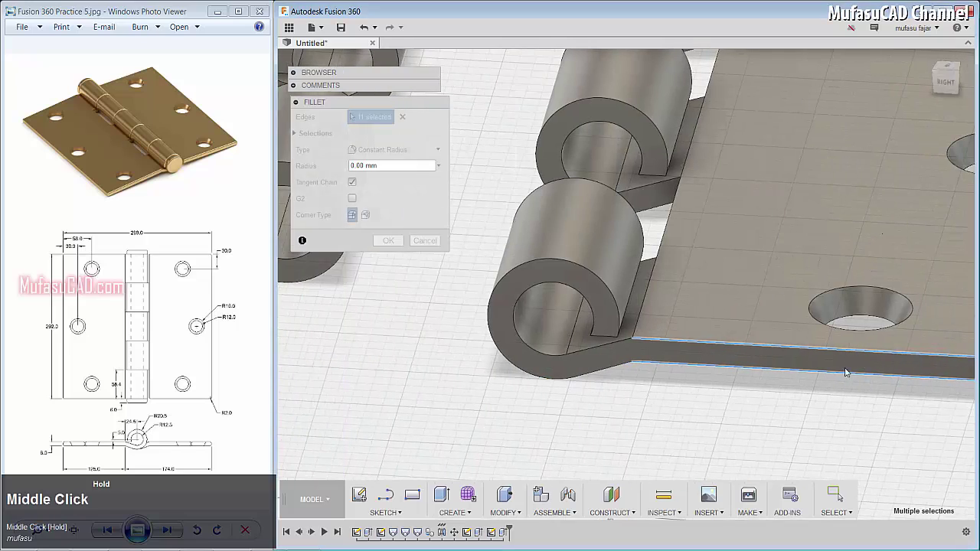
left_click(613, 369)
left_click(613, 370)
left_click(603, 338)
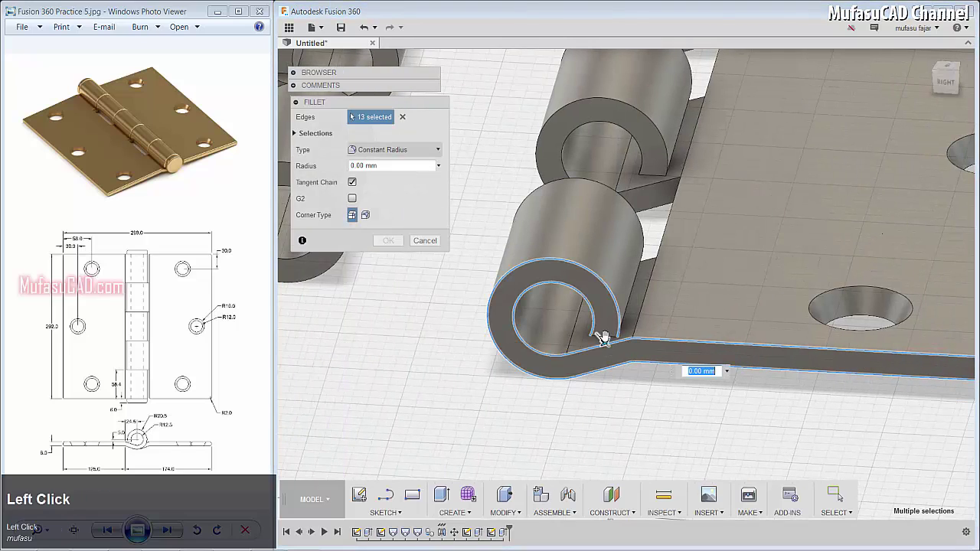
left_click(605, 340)
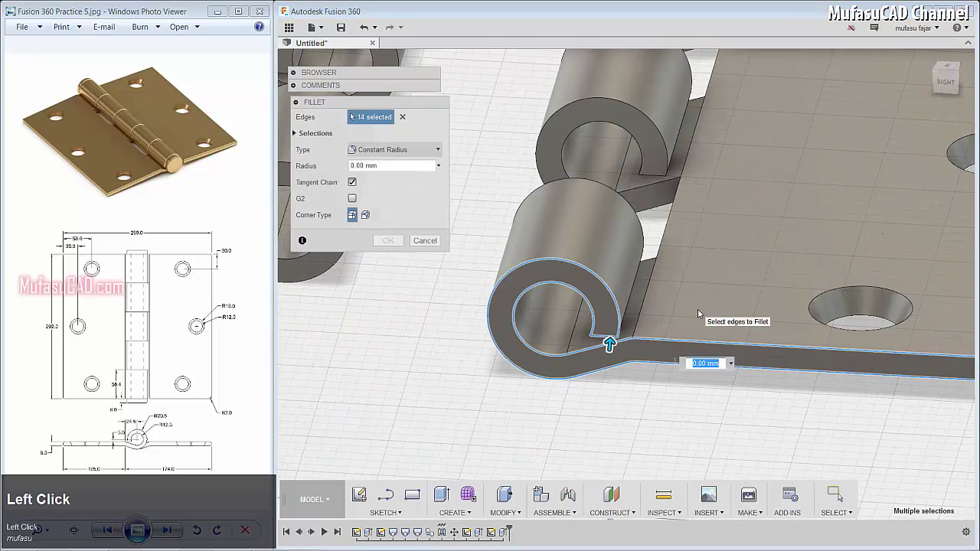
type("2")
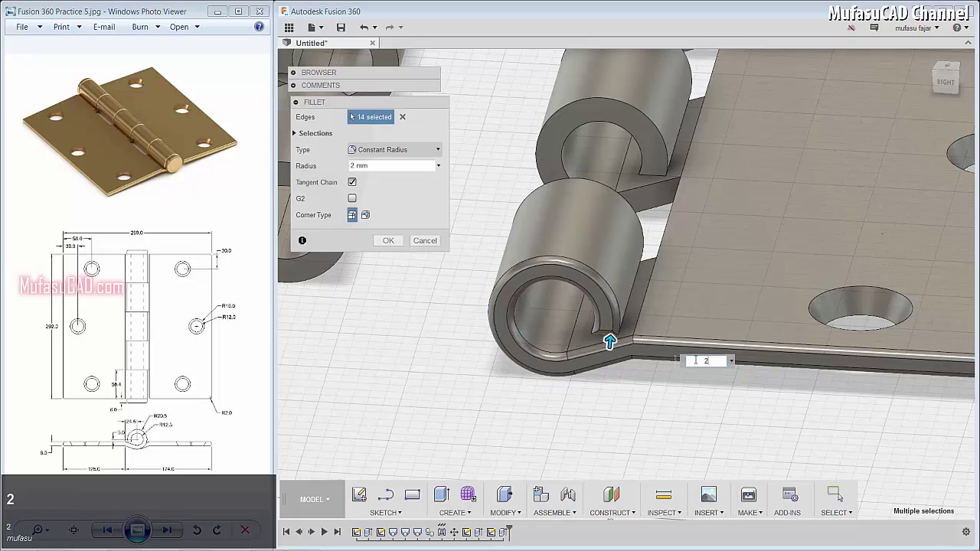
key("Return")
- Fillet the two straight leaf edges in the first notch between the end and middle knuckles with a 2 mm radius
scroll(644, 370, "down", 2)
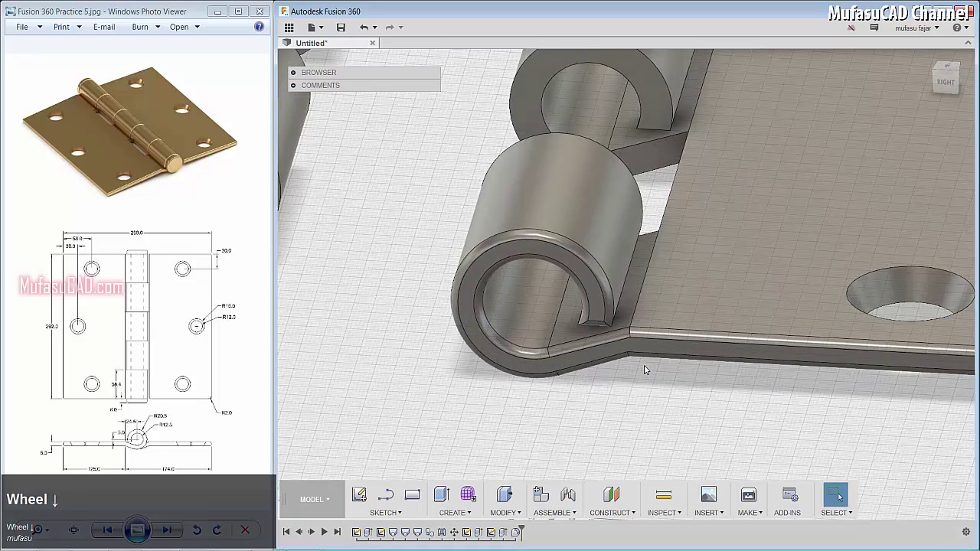
scroll(645, 370, "up", 3)
mouse_move(645, 370)
middle_mouse_down("shift")
mouse_move(595, 344)
mouse_move(490, 316)
mouse_move(643, 380)
middle_mouse_up("shift")
scroll(603, 342, "down", 3)
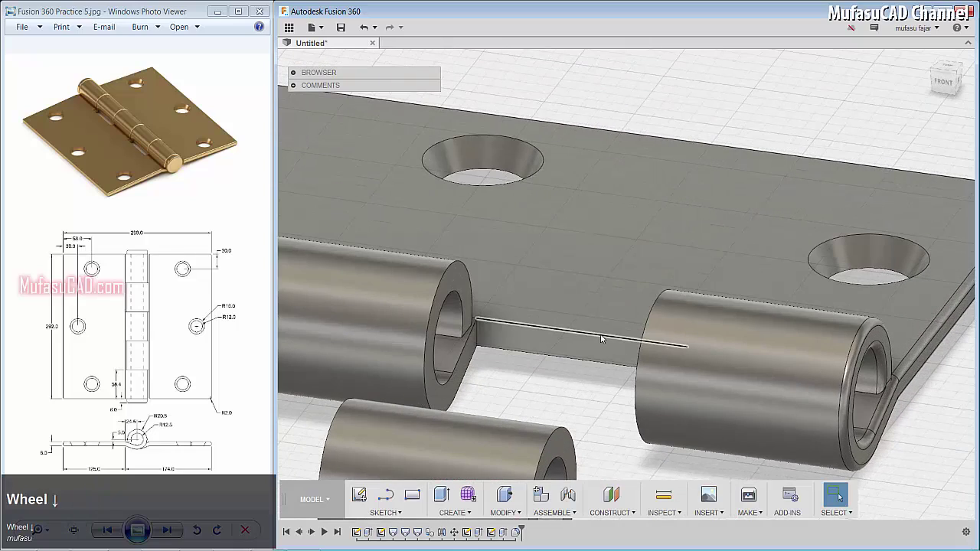
key("f")
left_click(602, 339)
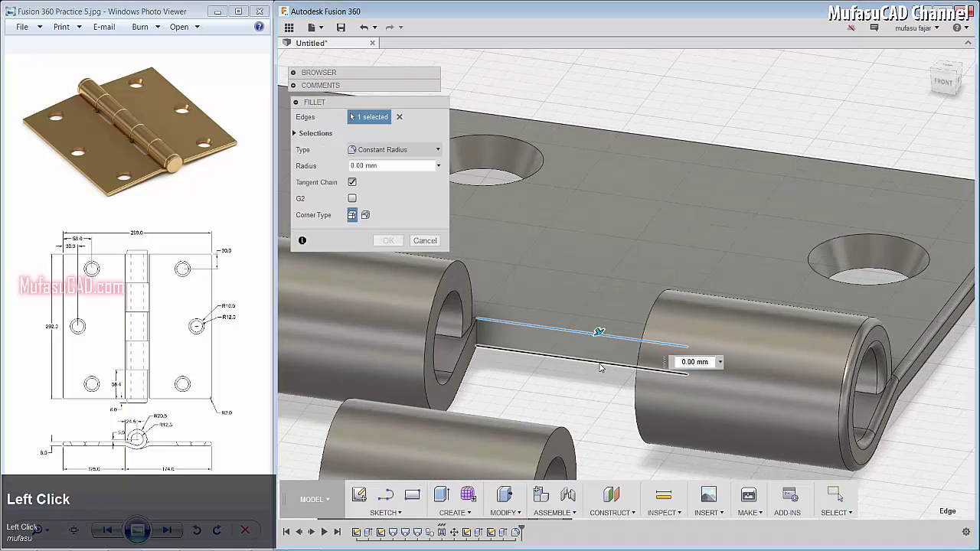
left_click(601, 367)
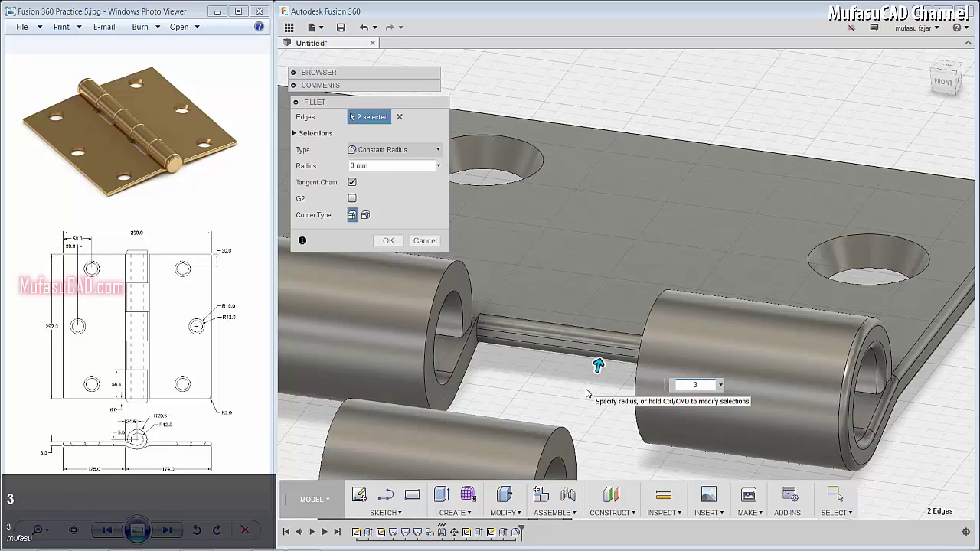
key("Return")
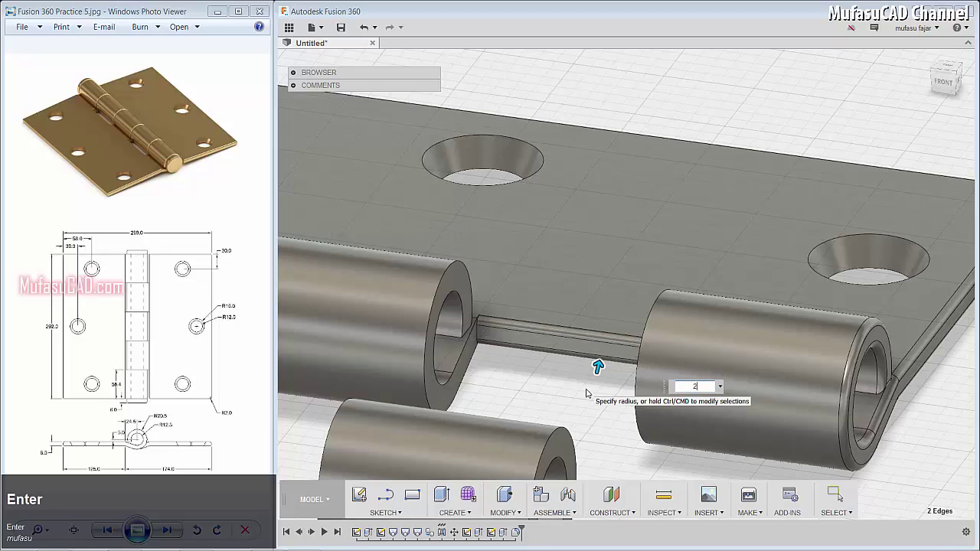
- Fillet the middle knuckle's end-face edges facing the first notch with a 2 mm radius
scroll(497, 362, "up", 1)
scroll(484, 343, "down", 4)
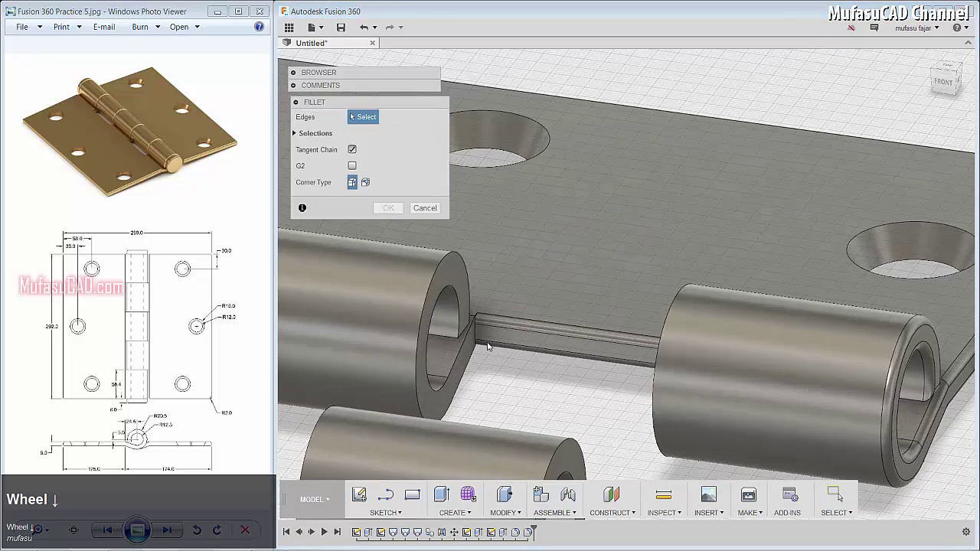
left_click(474, 328)
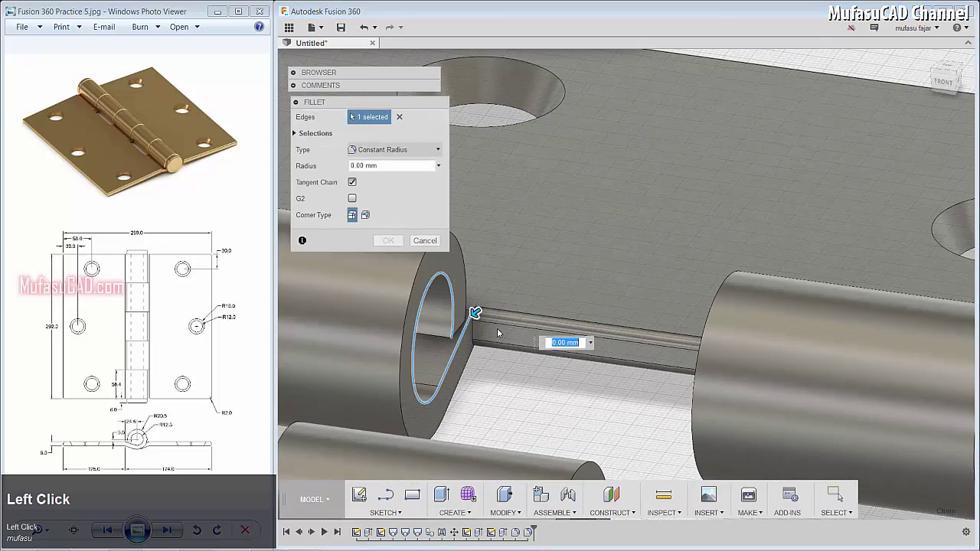
middle_click_drag(497, 328, 524, 340, "shift")
scroll(523, 339, "down", 5)
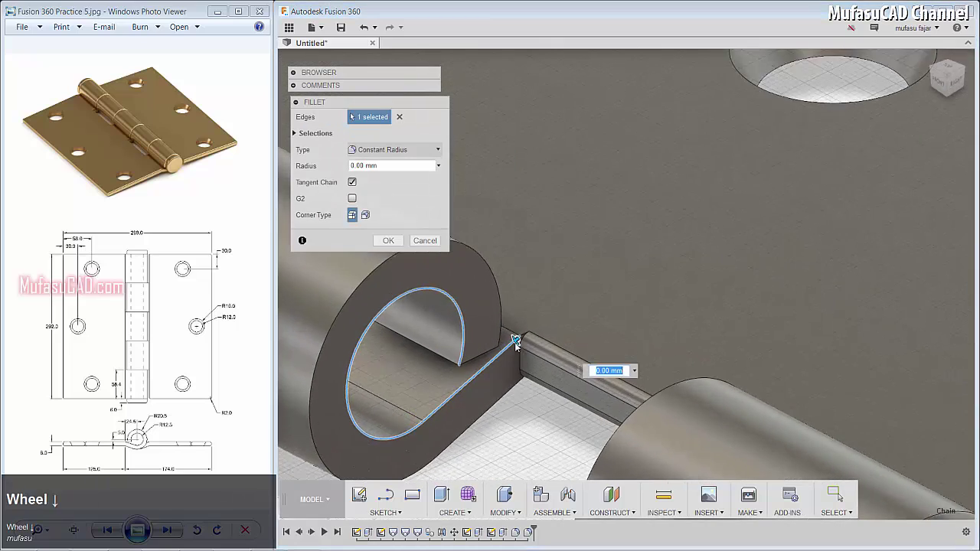
left_click(526, 334)
left_click(527, 410)
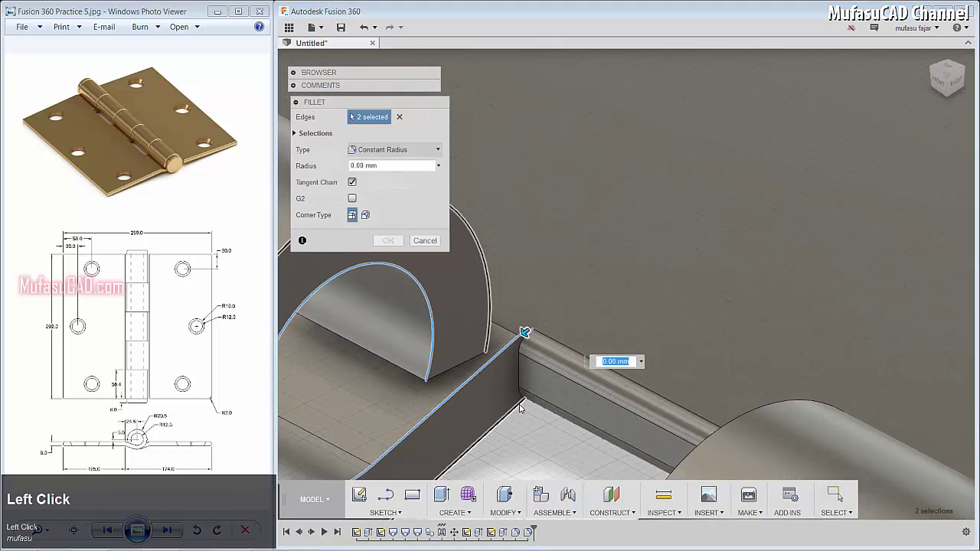
left_click(454, 369)
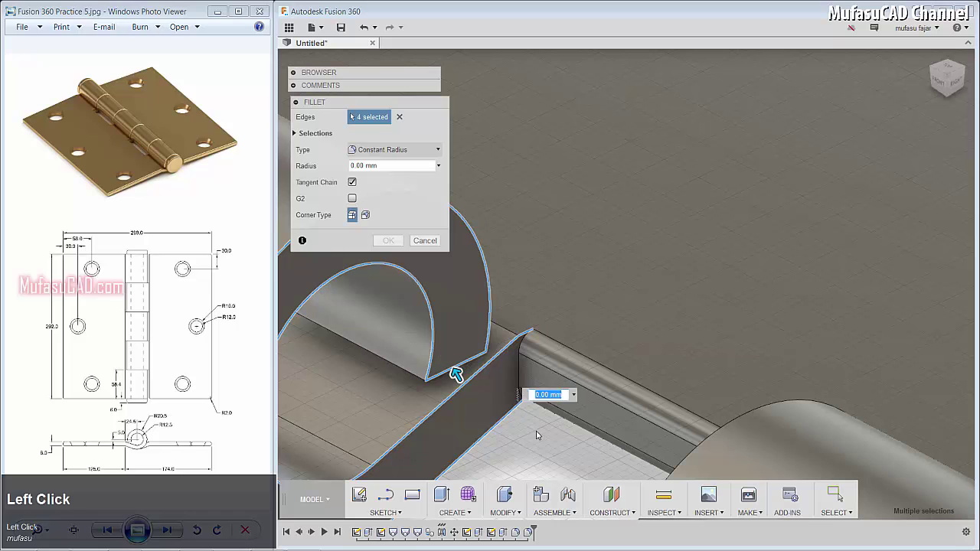
type("2")
scroll(540, 434, "up", 5)
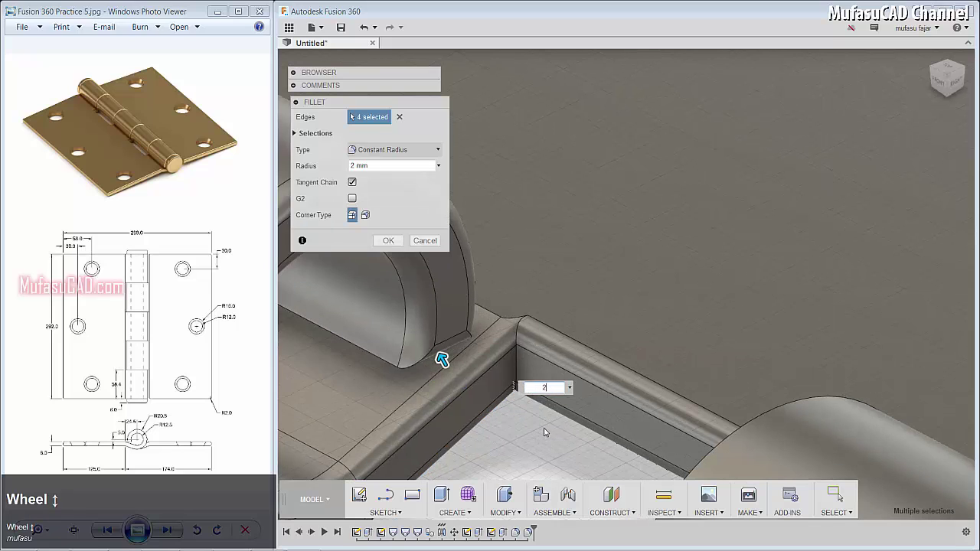
key("Return")
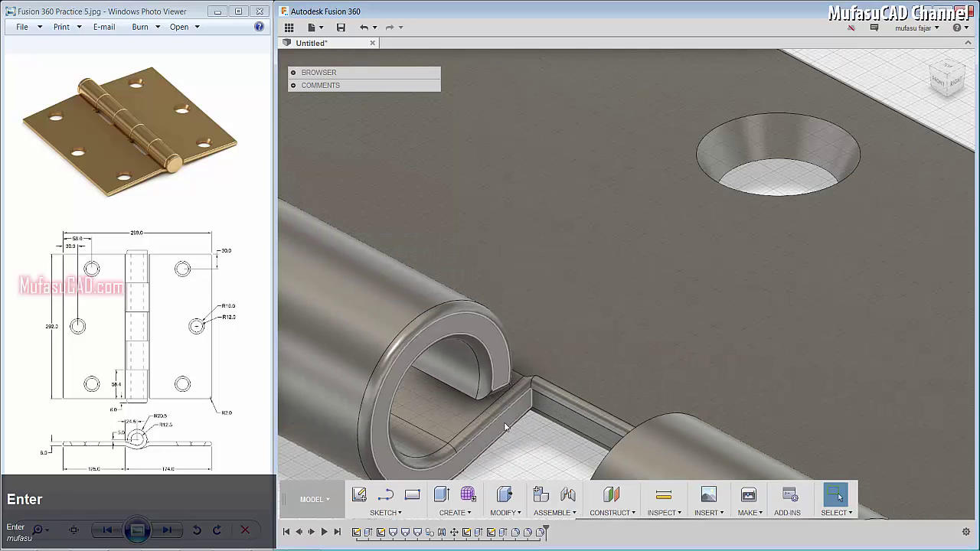
- Fillet the end knuckle's inner end-face edges and adjoining corner edge at the first notch with a 2 mm radius
middle_click_drag(545, 431, 510, 395, "shift")
scroll(539, 380, "down", 4)
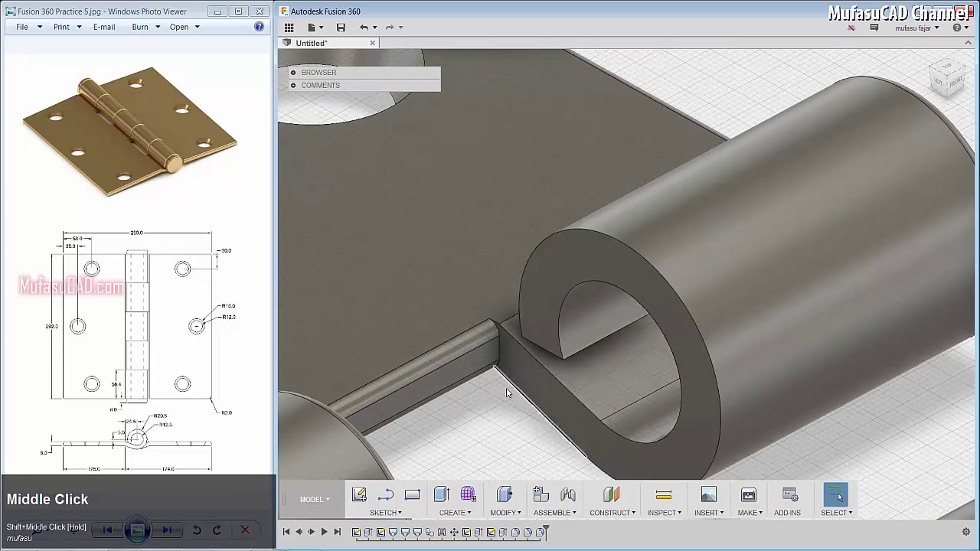
key("f")
left_click(495, 325)
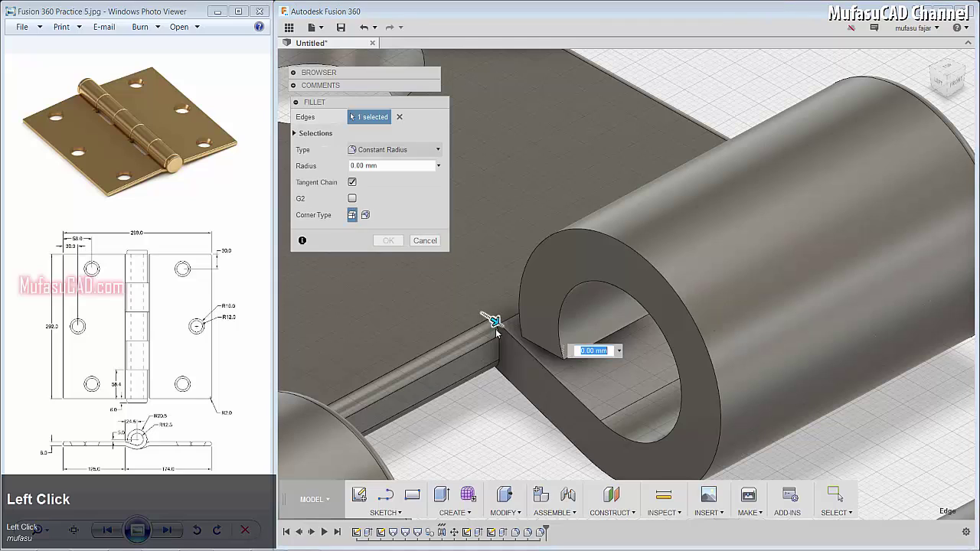
left_click(502, 381)
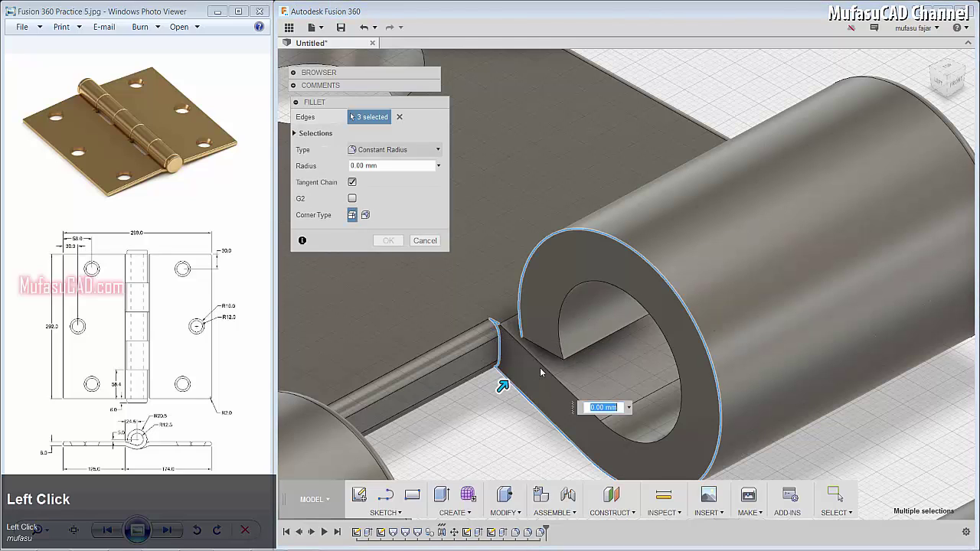
left_click(545, 353)
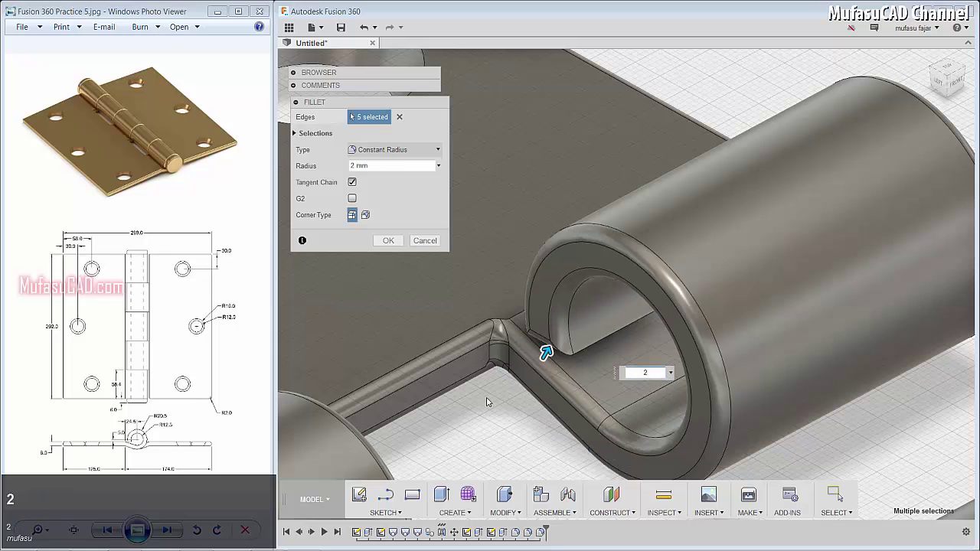
key("Return")
- Fillet the two straight leaf edges in the second notch, on the middle knuckle's other side, with a 2 mm radius
scroll(494, 379, "down", 1)
scroll(505, 386, "up", 5)
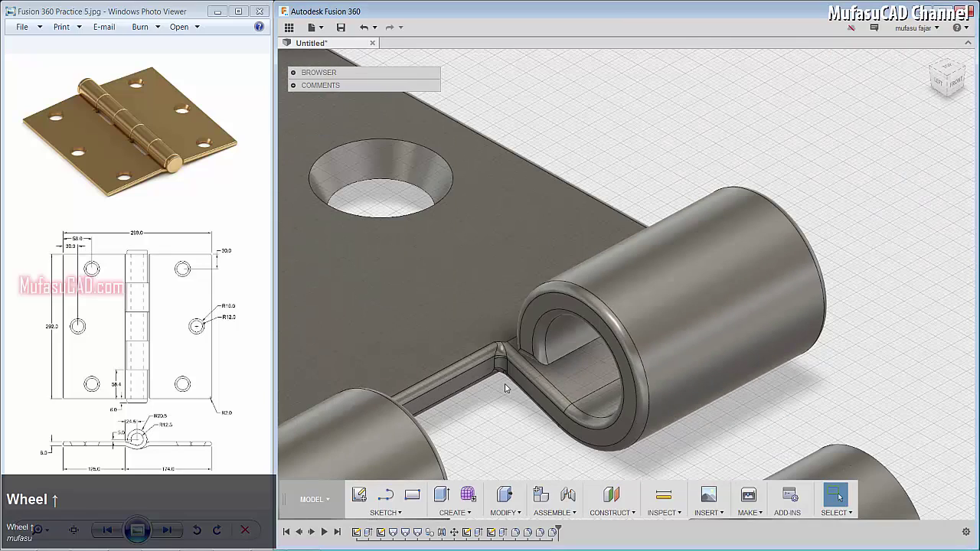
middle_click_drag(450, 413, 499, 309)
scroll(498, 311, "down", 4)
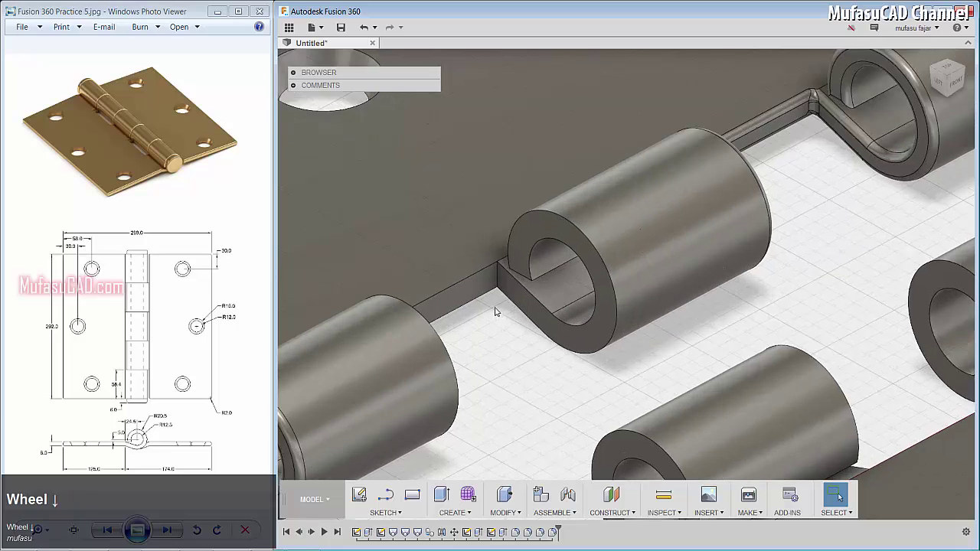
key("f")
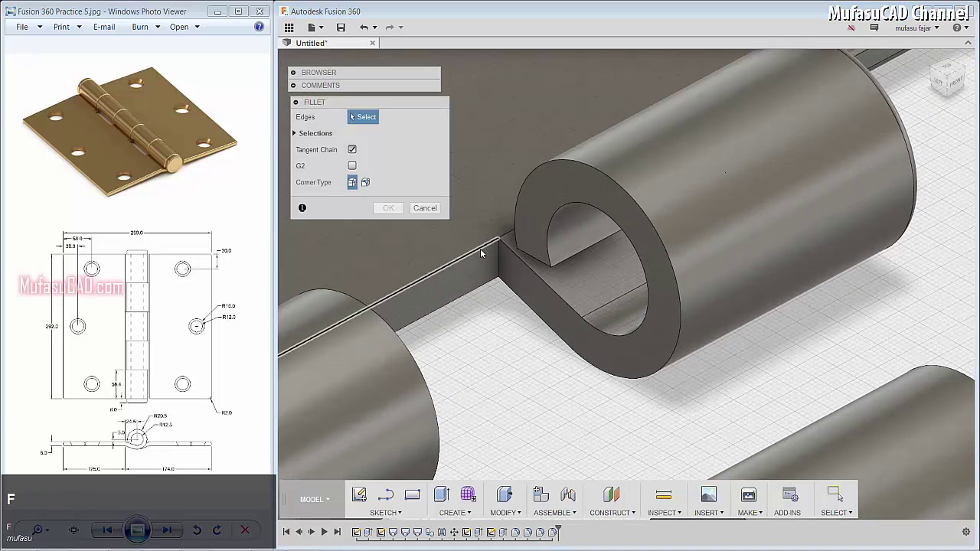
left_click(480, 248)
left_click(478, 287)
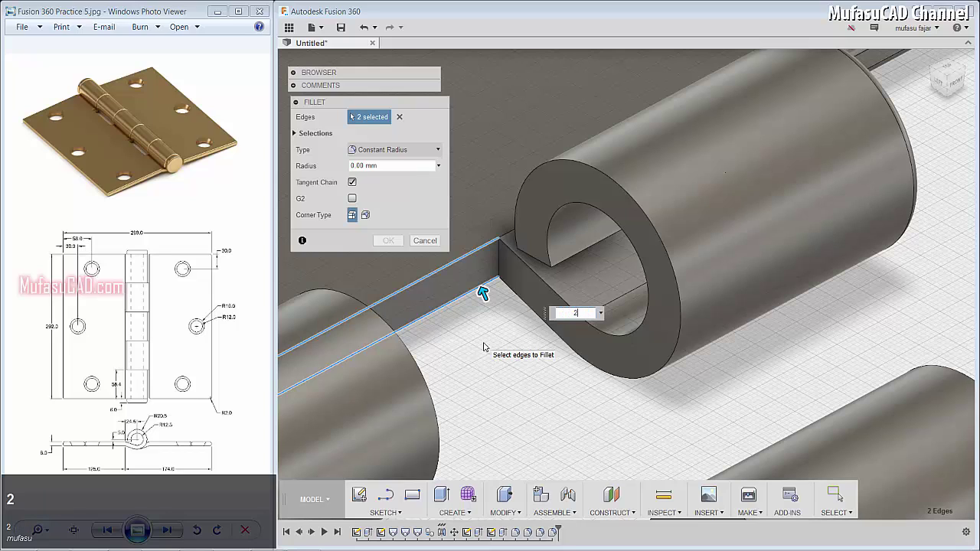
key("Return")
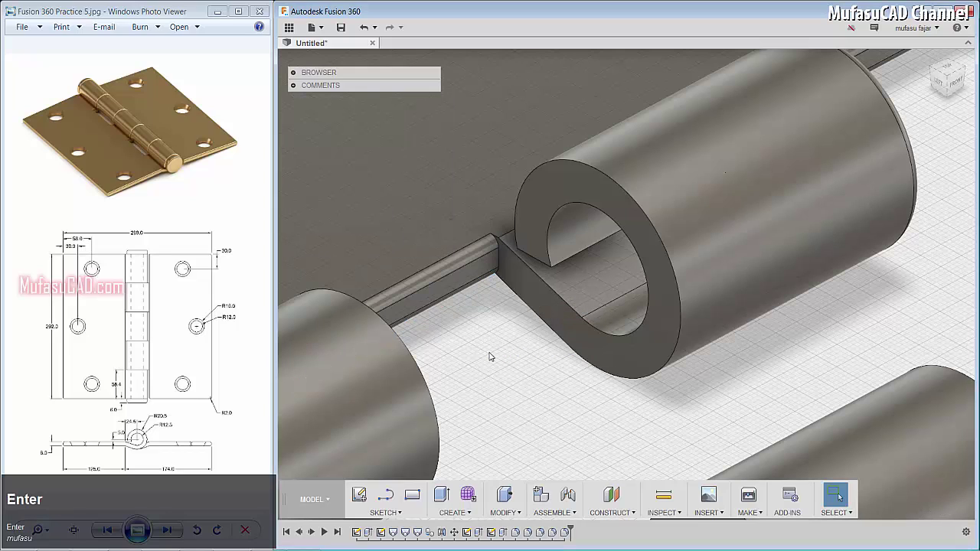
- Fillet the middle knuckle's end-face edges and adjoining corner edge facing the second notch with a 2 mm radius
key("f")
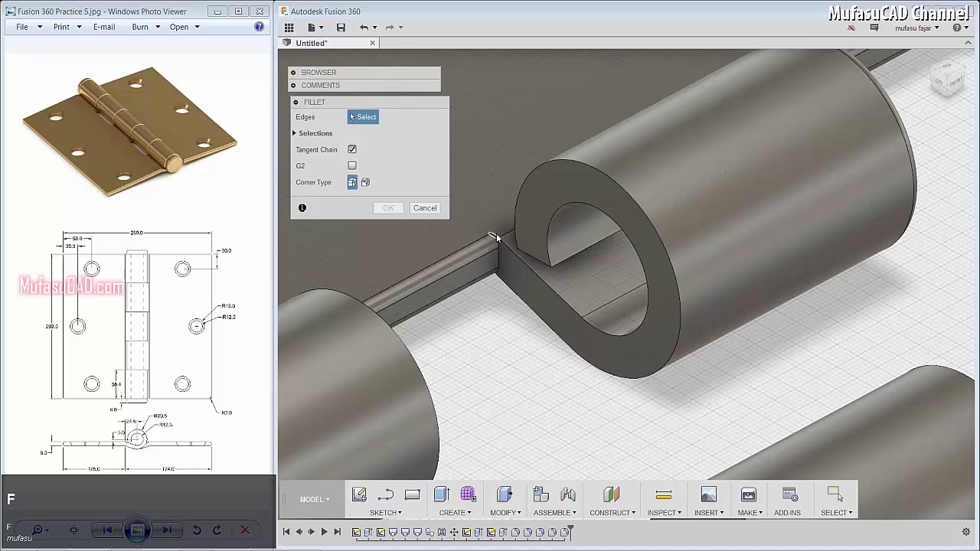
left_click(499, 241)
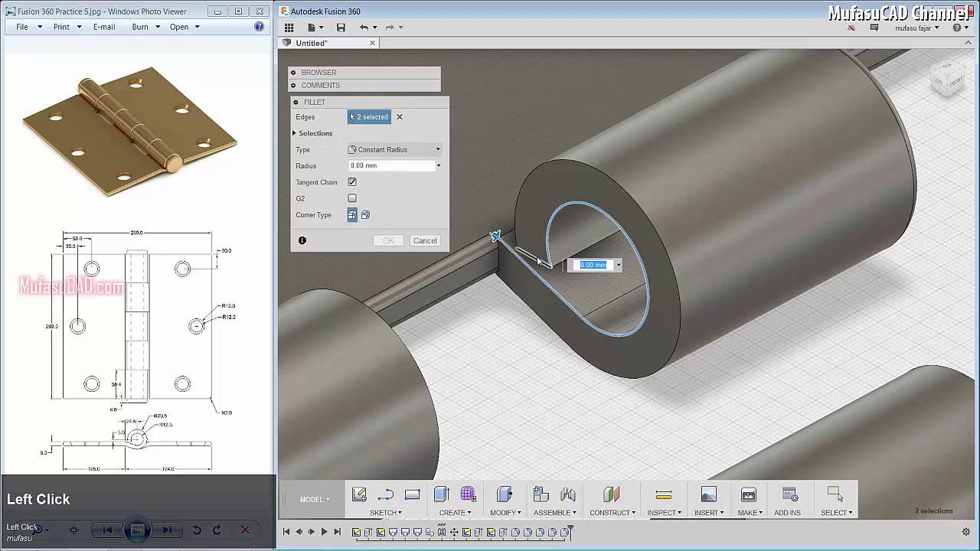
left_click(517, 227)
mouse_move(504, 313)
middle_mouse_down("shift")
mouse_move(501, 265)
mouse_move(508, 317)
middle_mouse_up("shift")
type("2")
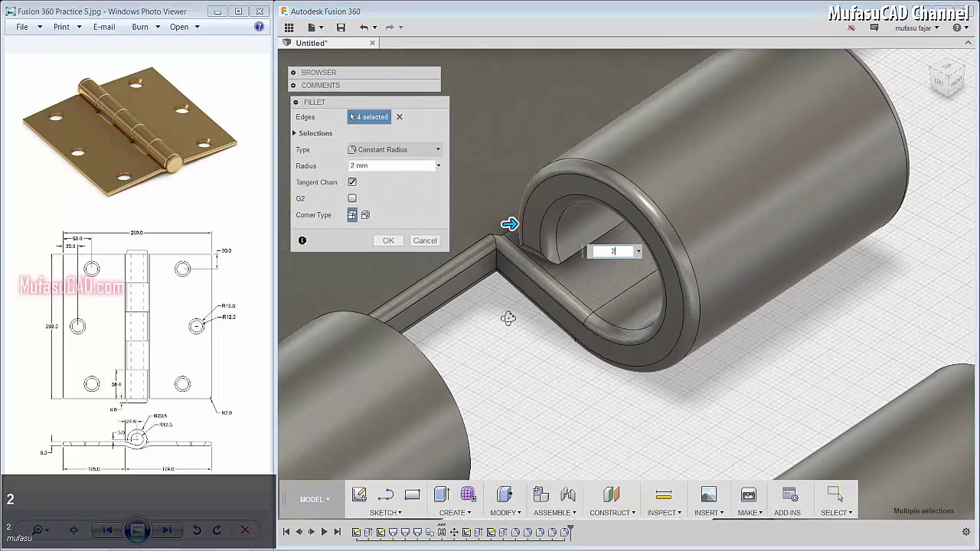
key("Return")
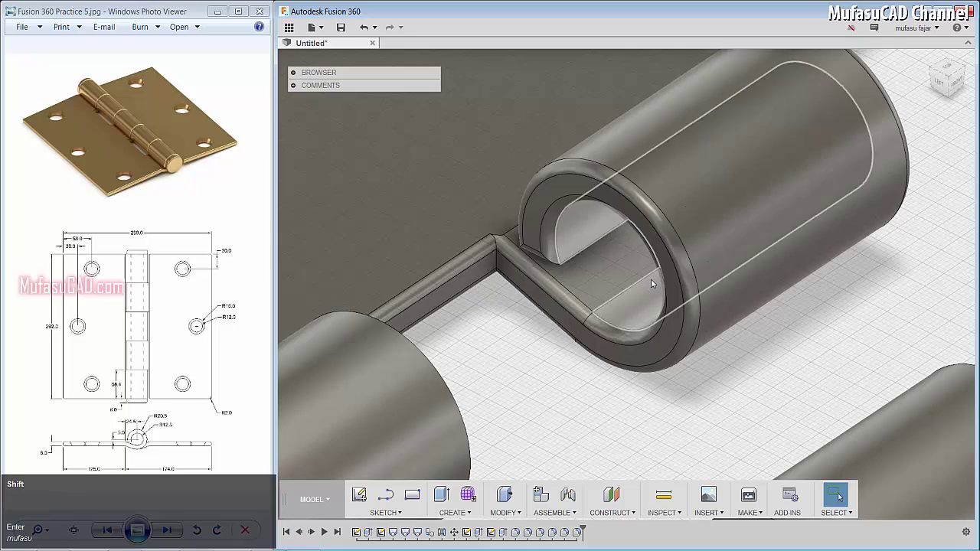
- Fillet the opposite end knuckle's inner end-face edges and adjoining corner edge at the second notch with a 2 mm radius
middle_click_drag(565, 334, 497, 252, "shift")
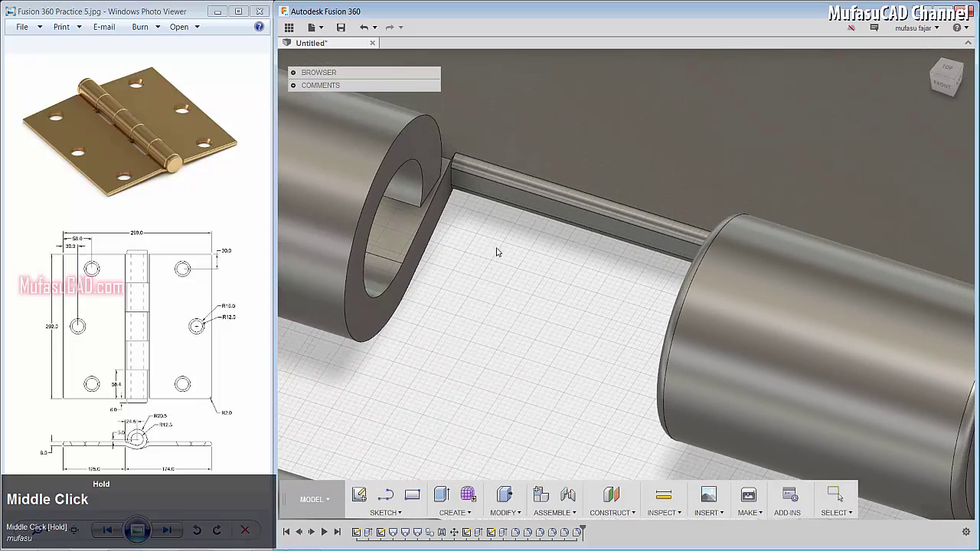
key("f")
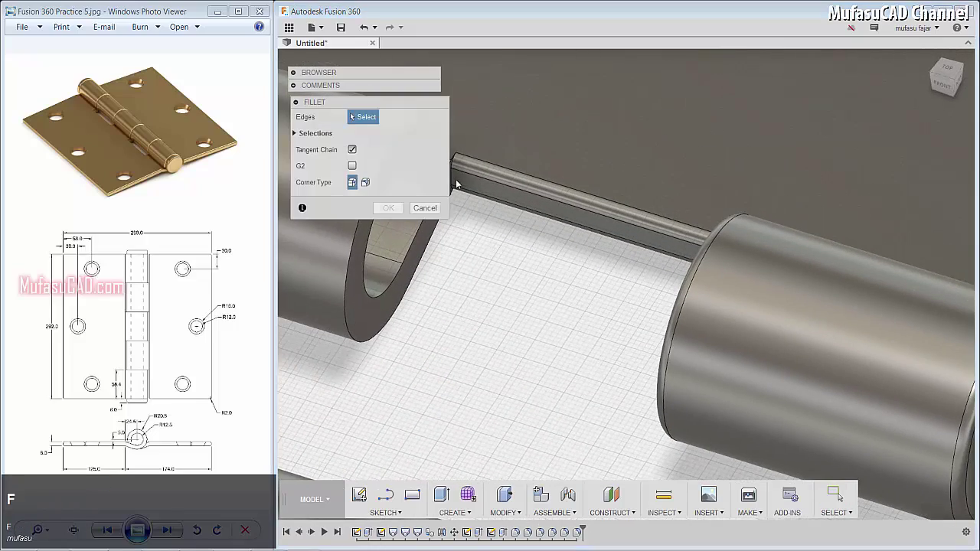
scroll(580, 287, "down", 4)
left_click(557, 253)
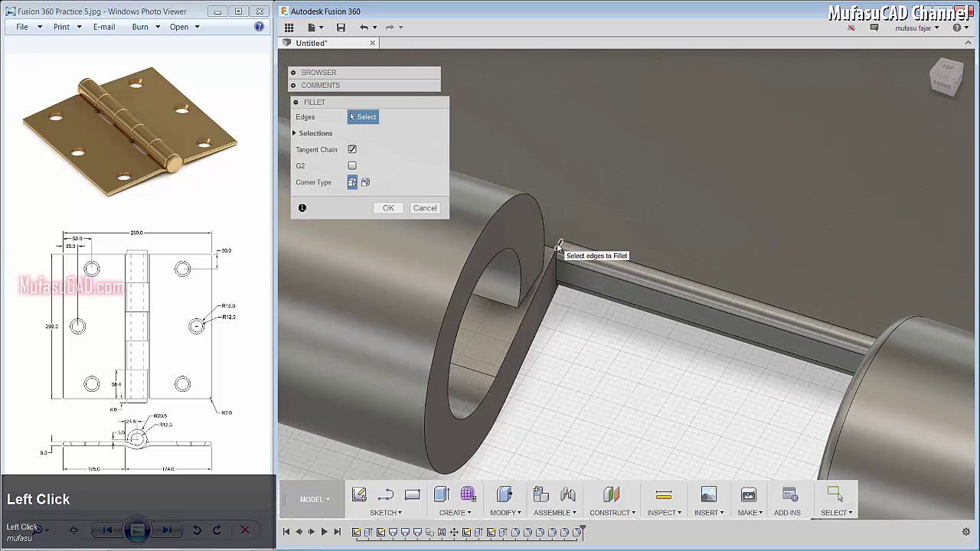
left_click(558, 302)
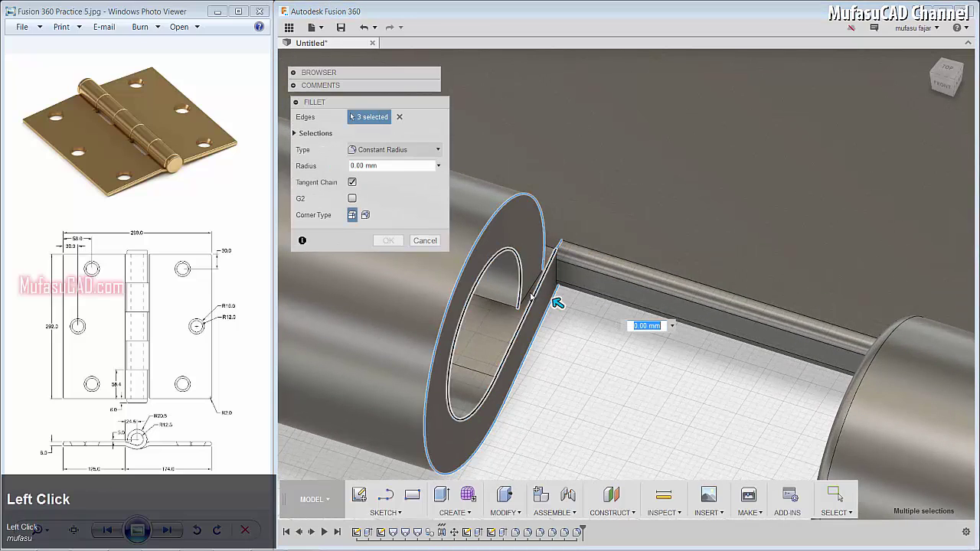
type("2")
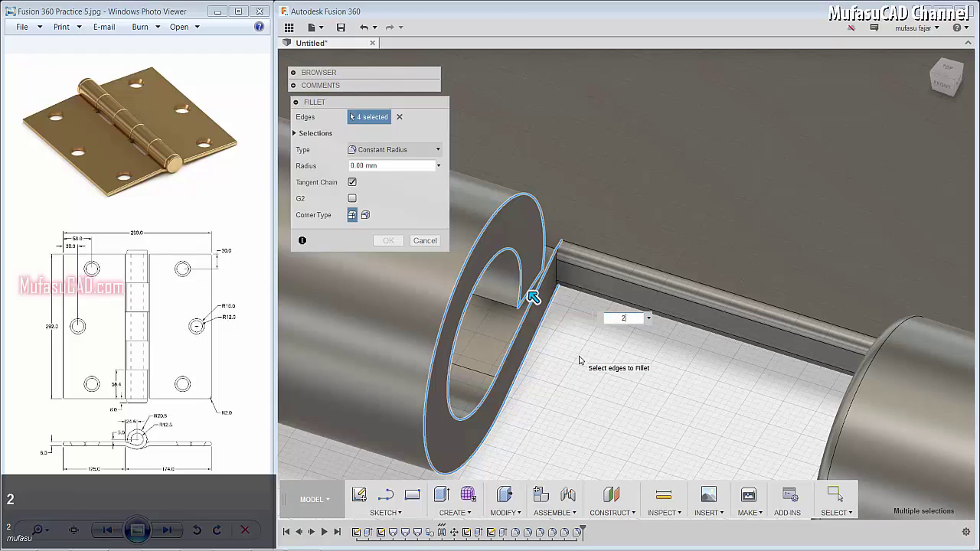
key("Return")
- Begin a fillet on the two-knuckle leaf, selecting one knuckle's outer end-face edges and the corner edge where it meets the leaf
scroll(632, 347, "down", 2)
scroll(633, 346, "up", 5)
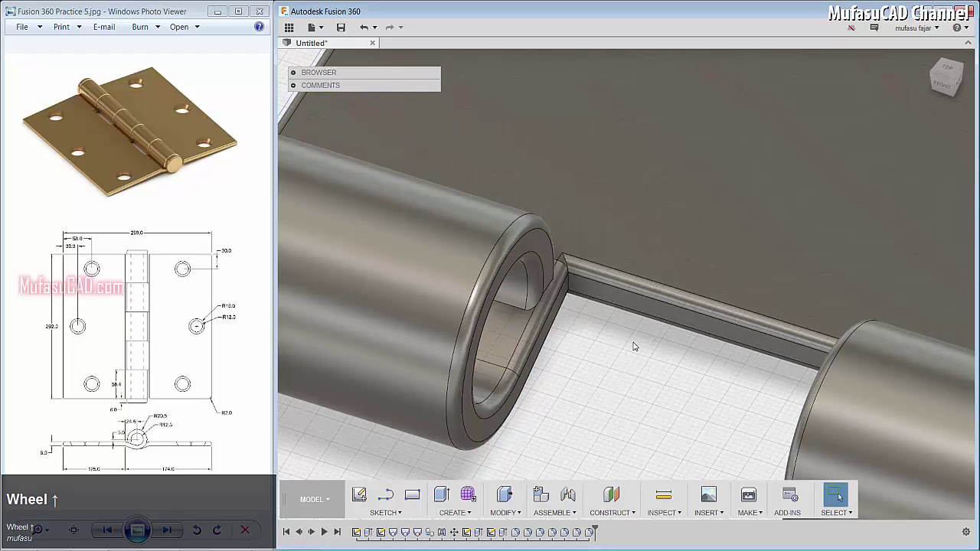
middle_click_drag(633, 346, 538, 352, "shift")
scroll(538, 351, "down", 5)
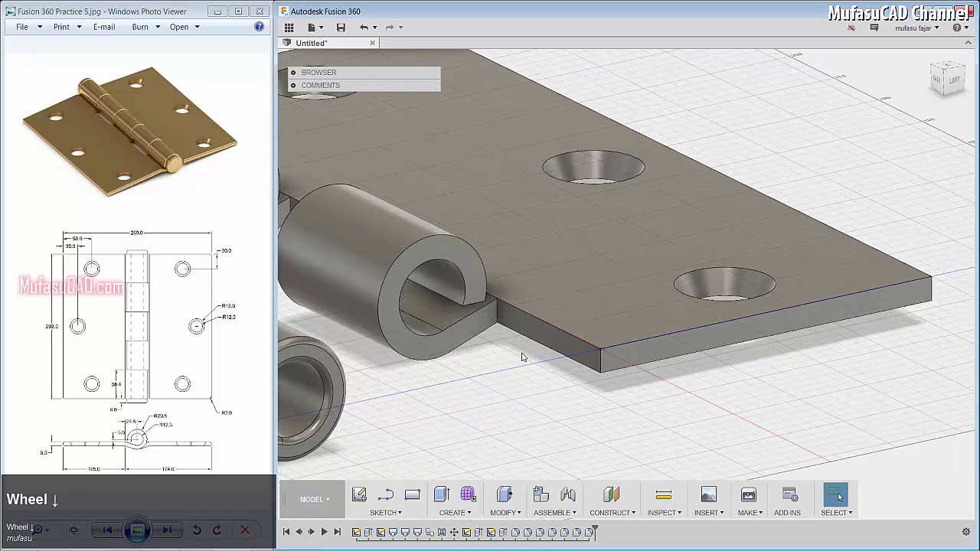
key("f")
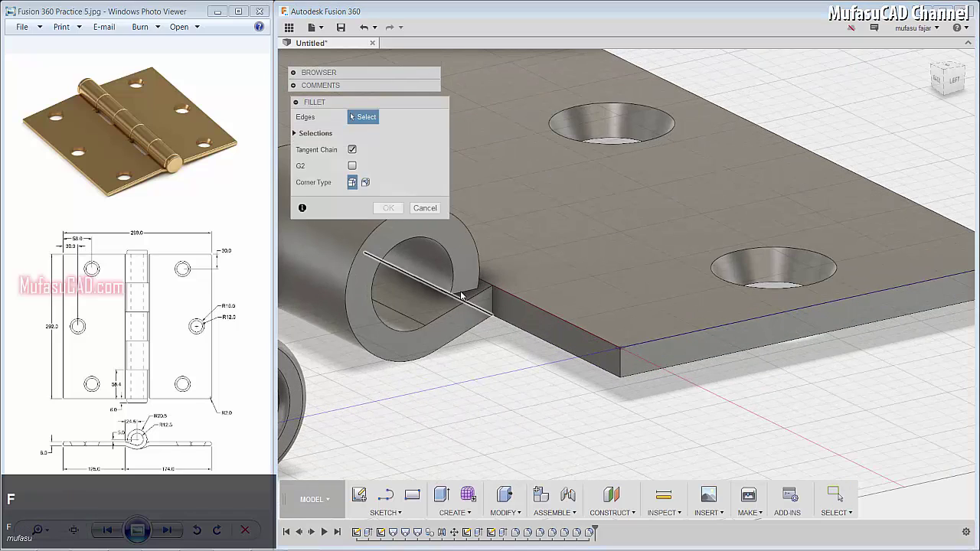
left_click(462, 296)
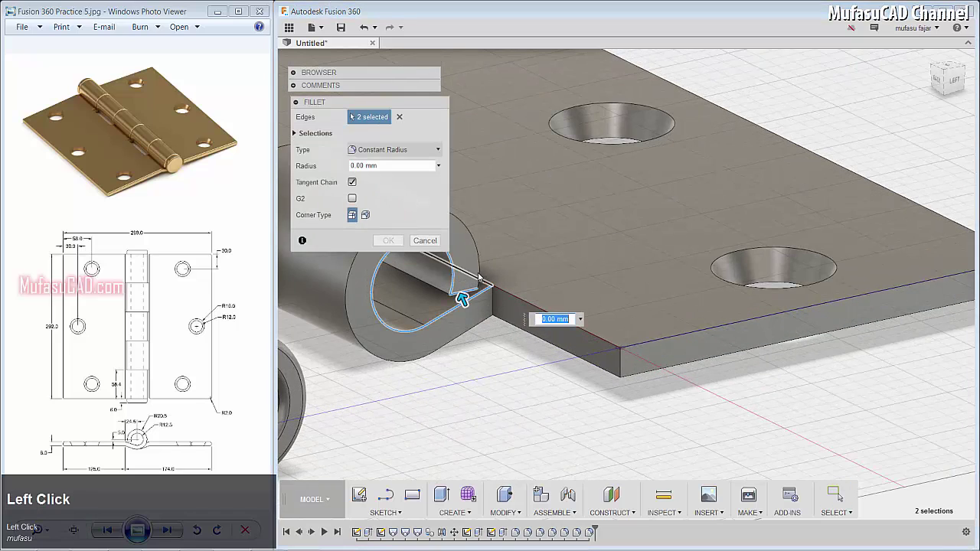
left_click(480, 285)
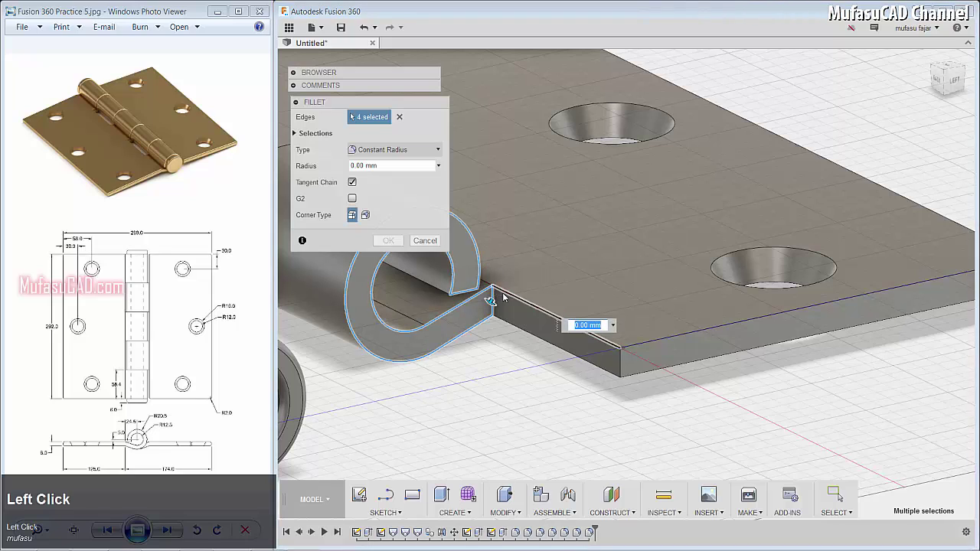
- Add the straight leaf edges beside that knuckle, the adjoining vertical corner edge and the neighbouring short-side edges to the fillet selection
left_click(610, 347)
left_click(621, 369)
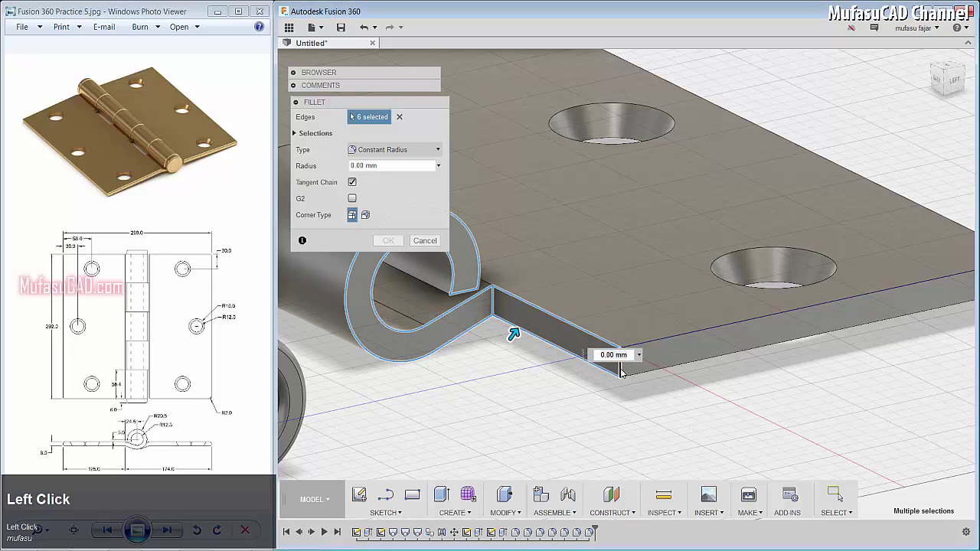
left_click(696, 332)
middle_click_drag(790, 308, 728, 325)
left_click(712, 327)
- Add the leaf's upper and lower long outer edges and the vertical corner edges at their ends to the fillet selection
middle_click_drag(755, 291, 659, 299, "shift")
middle_click_drag(717, 289, 492, 331)
left_click(499, 306)
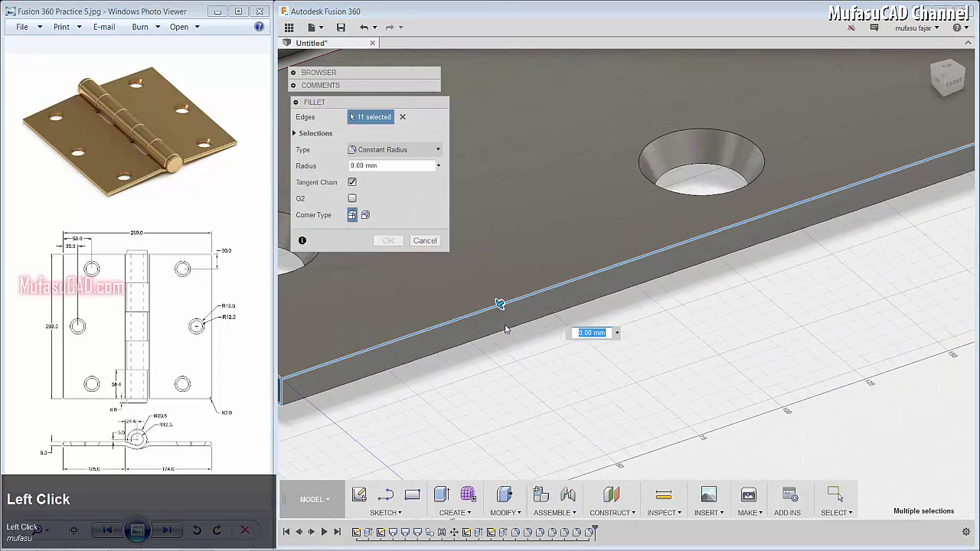
left_click(507, 332)
scroll(510, 335, "up", 2)
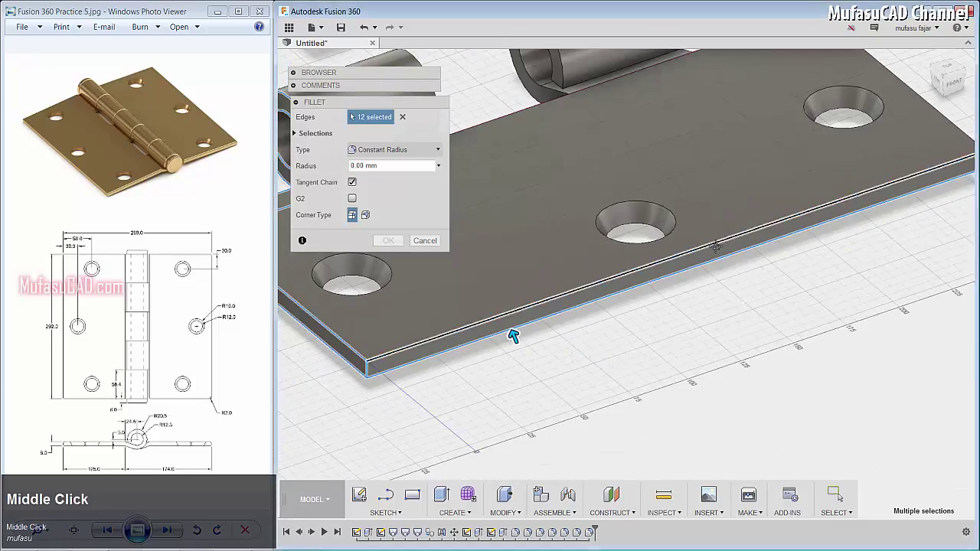
middle_click_drag(512, 337, 600, 384)
scroll(628, 380, "down", 2)
left_click(647, 367)
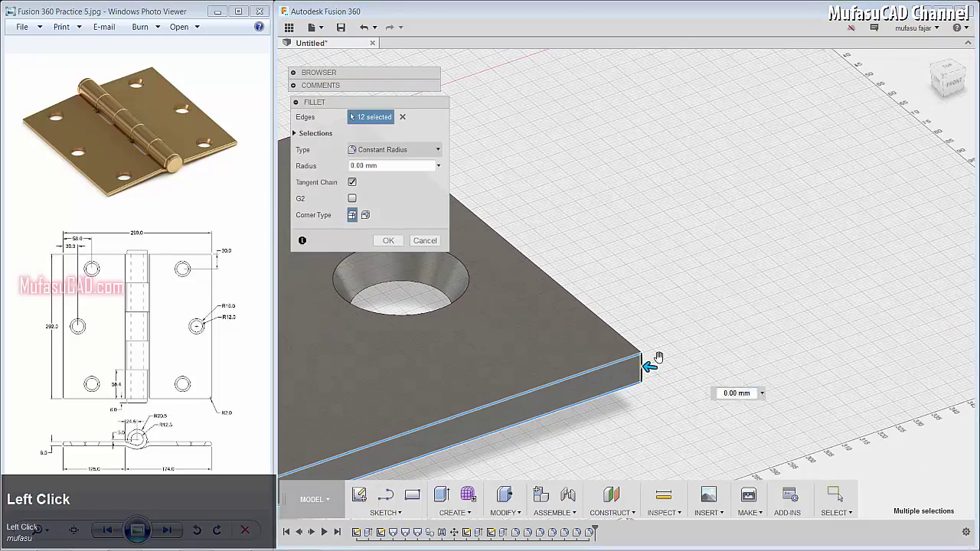
- Add the leaf's opposite short-side edges, the straight edges beside the other knuckle and their vertical corner edges to the fillet selection
middle_click_drag(650, 363, 375, 404, "shift")
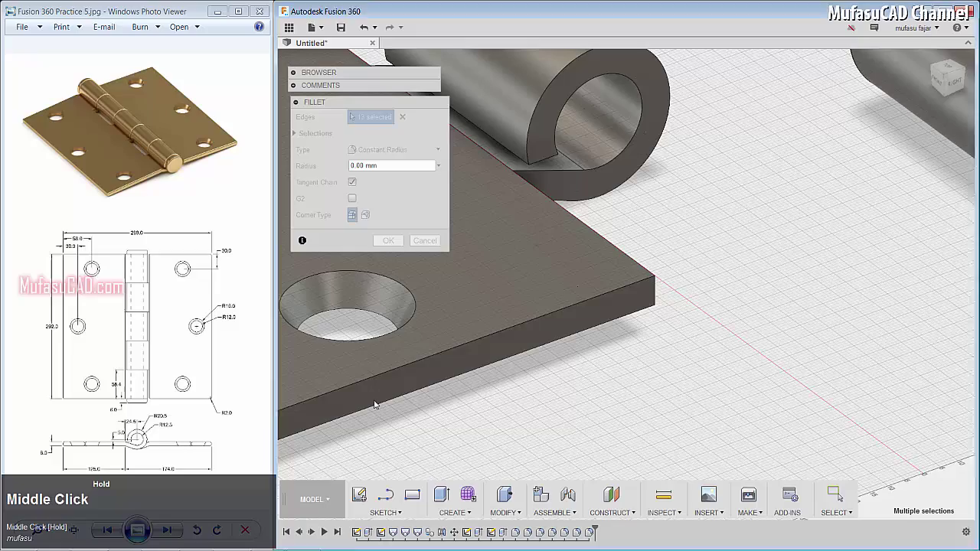
left_click(489, 334)
middle_click_drag(573, 329, 652, 352, "shift")
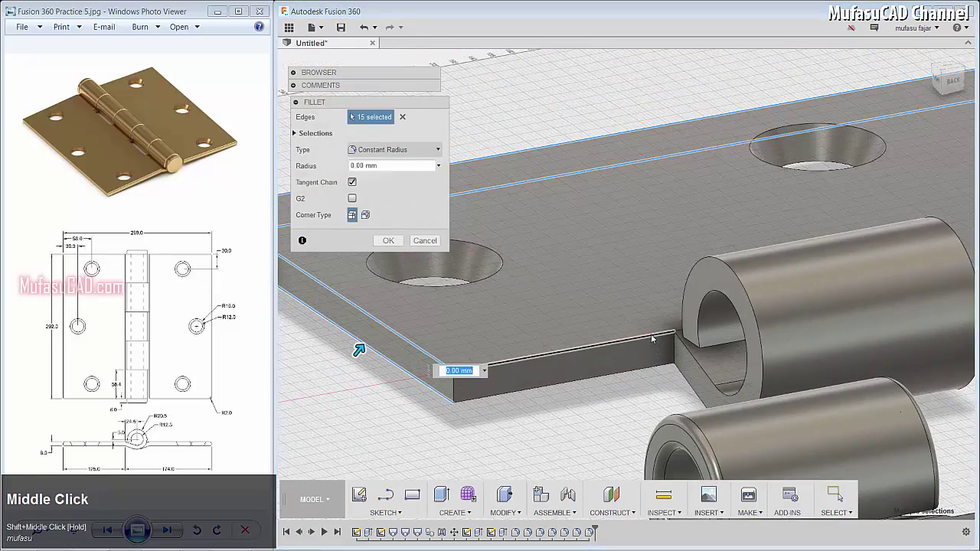
left_click(653, 356)
left_click(674, 359)
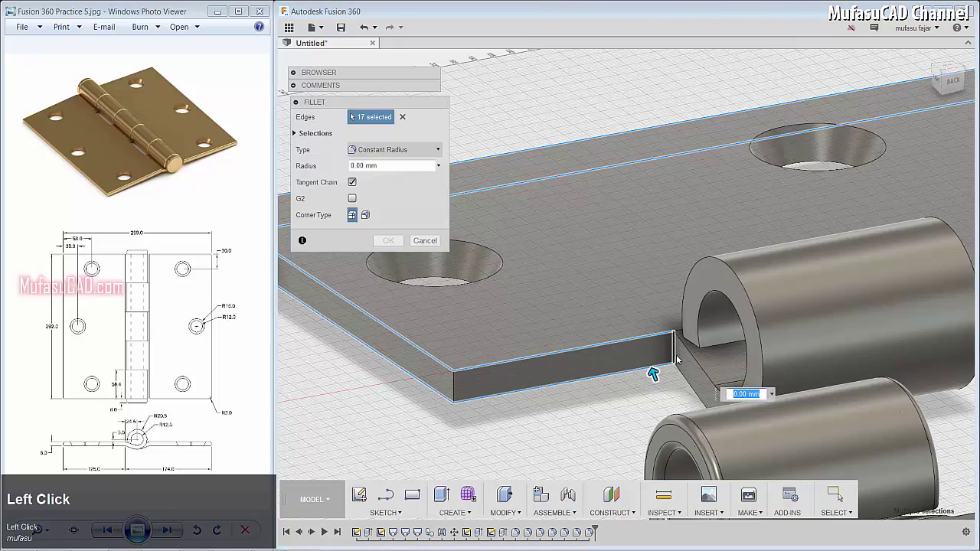
left_click(672, 362)
left_click(451, 395)
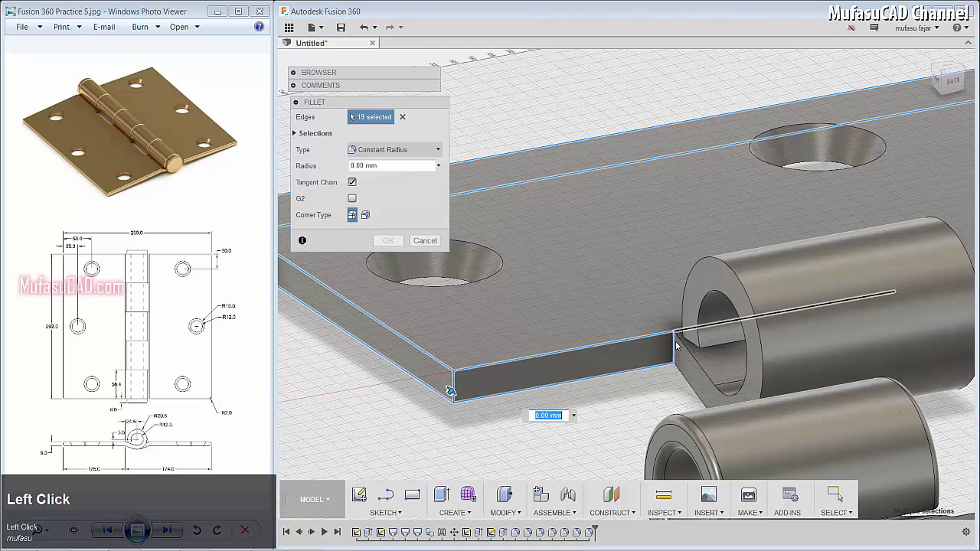
- Add the other knuckle's outer end-face edges to the selection and apply the fillet with a 2 mm radius
left_click(686, 343)
left_click(684, 335)
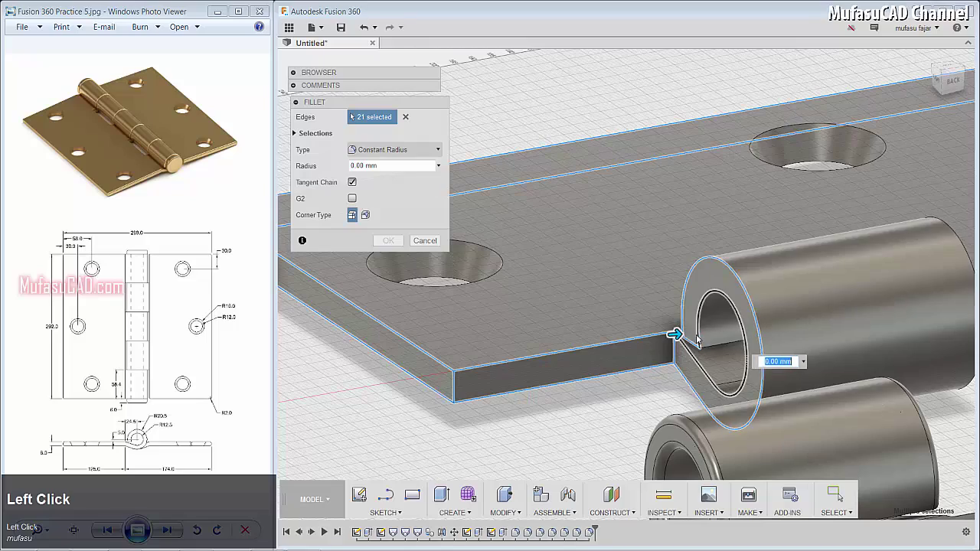
left_click(698, 338)
middle_click_drag(405, 366, 529, 443)
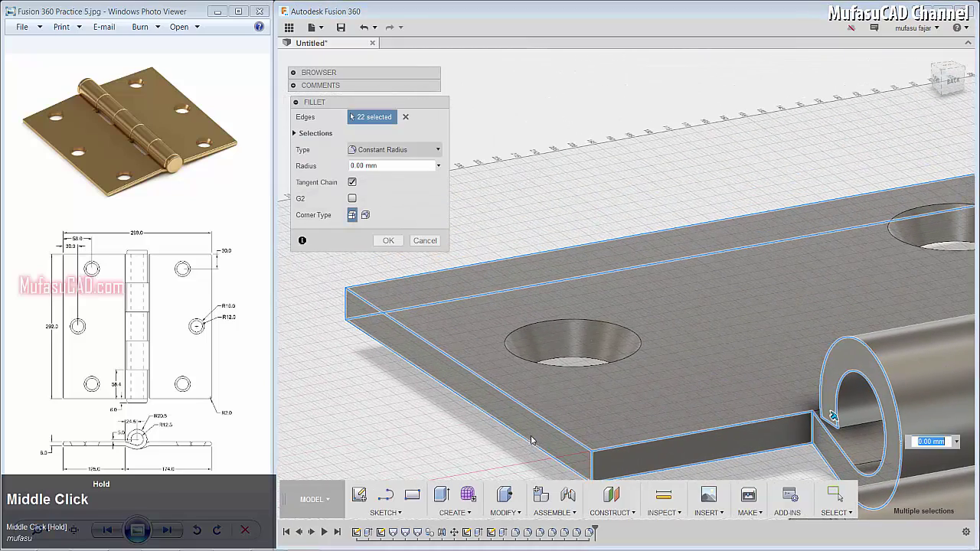
type("2")
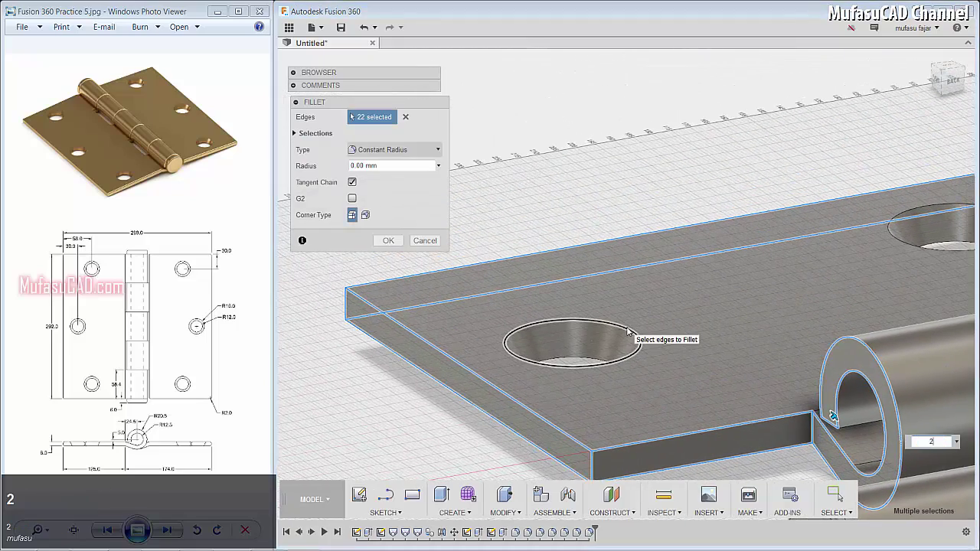
key("Return")
- Fillet the two straight leaf edges in the notch between the leaf's two knuckles with a 2 mm radius
scroll(746, 309, "down", 1)
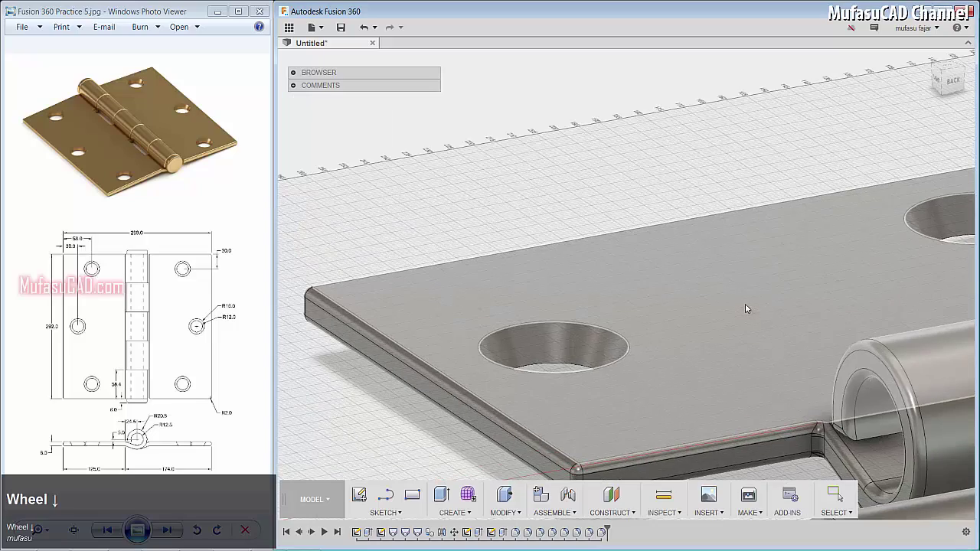
middle_click_drag(760, 308, 326, 280)
middle_click_drag(492, 301, 299, 265)
middle_click_drag(538, 302, 565, 350)
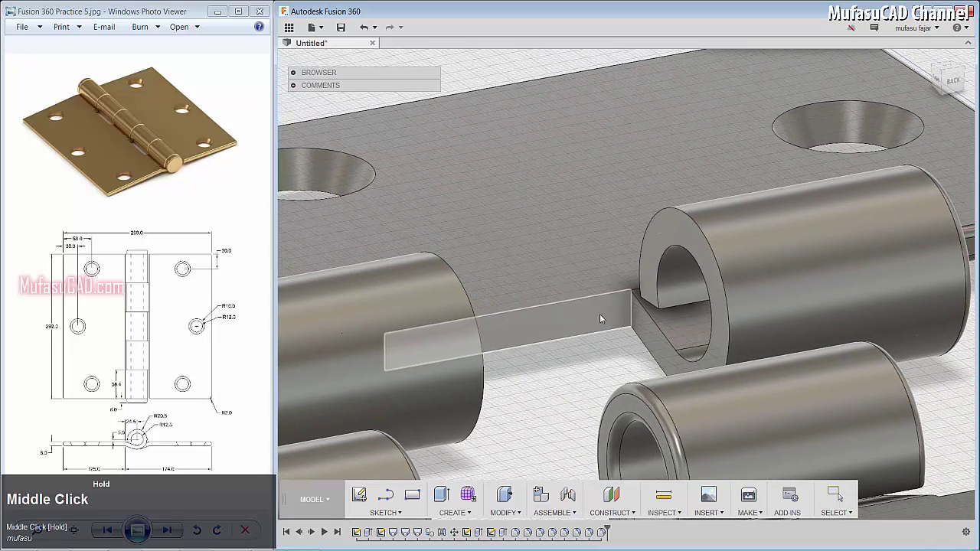
key("f")
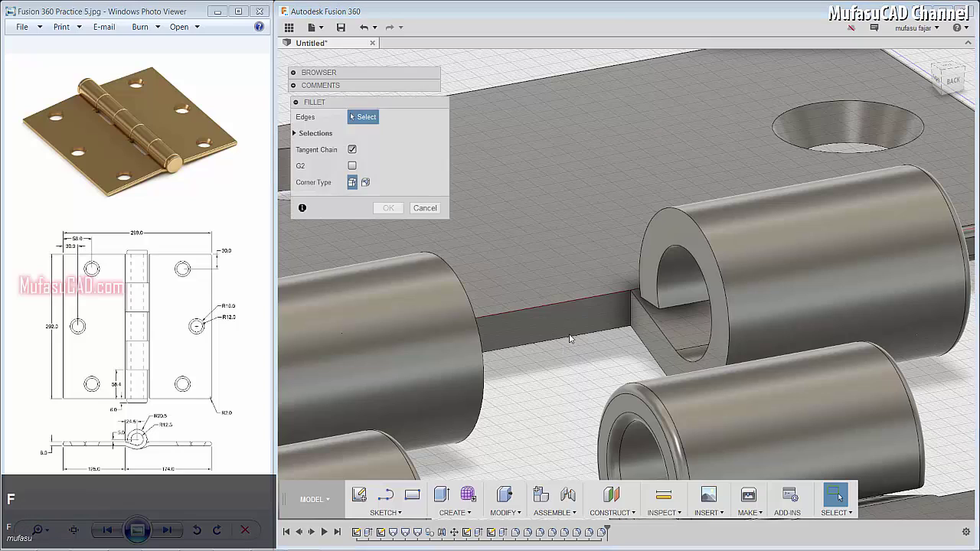
left_click(579, 304)
left_click(578, 337)
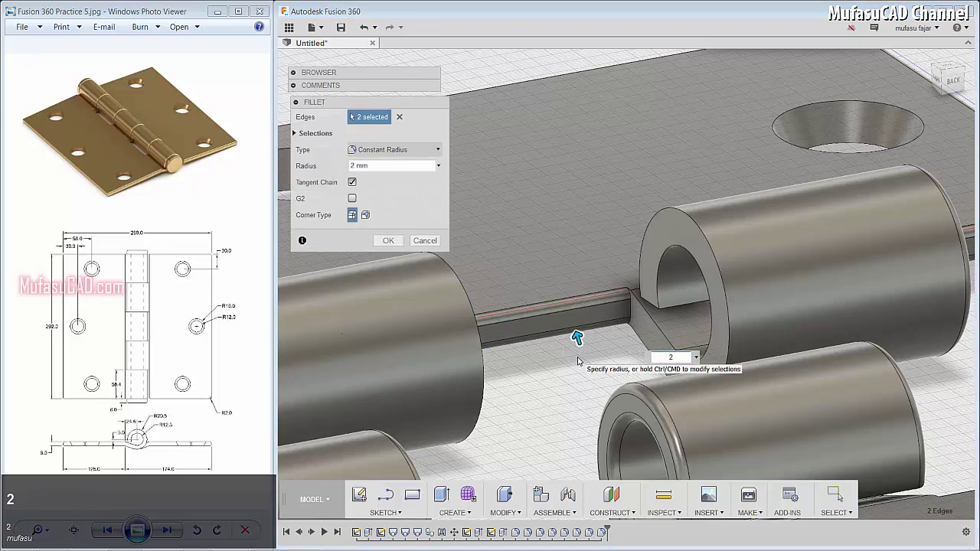
key("Return")
- Fillet one knuckle's inner end-face edges and adjoining corner edge at the notch between the two knuckles with a 2 mm radius
middle_click_drag(567, 344, 583, 355, "shift")
scroll(583, 356, "down", 2)
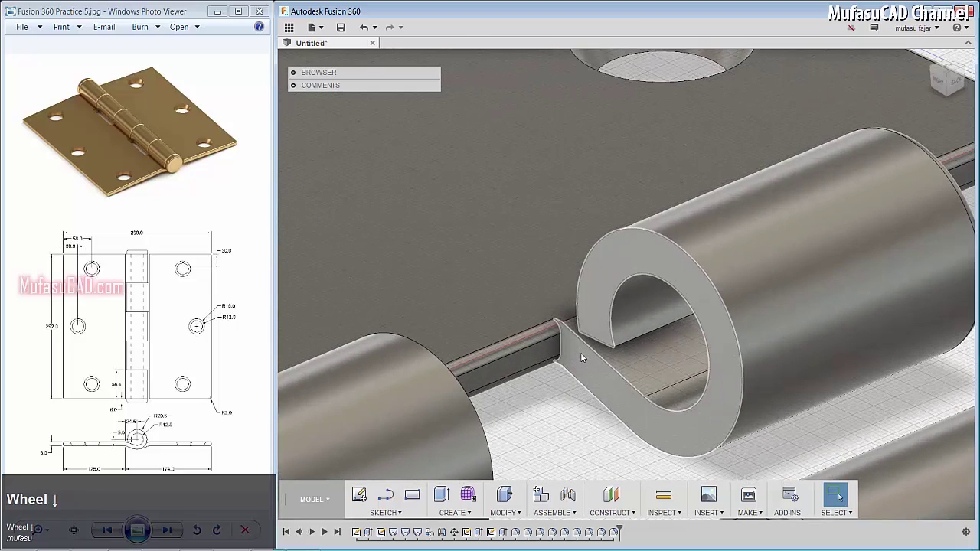
key("f")
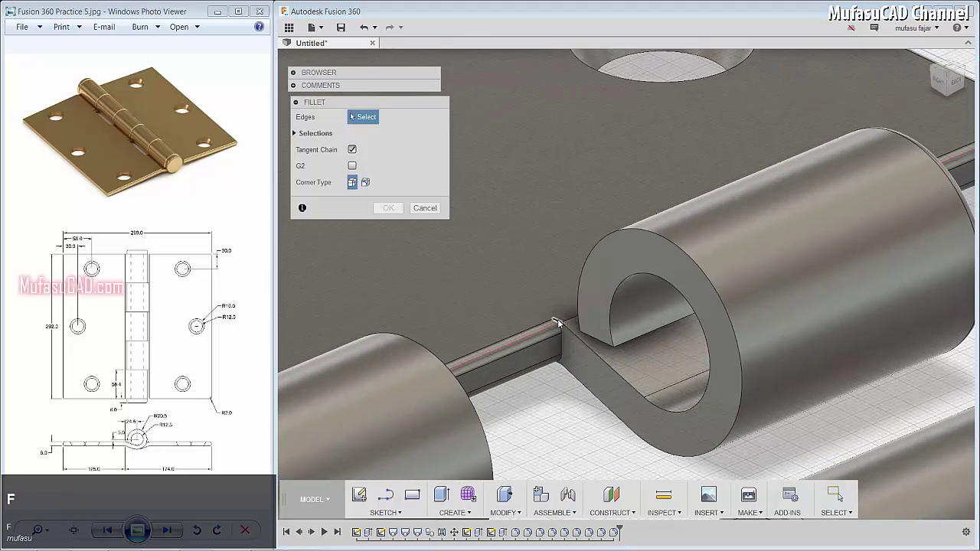
left_click(559, 324)
left_click(569, 331)
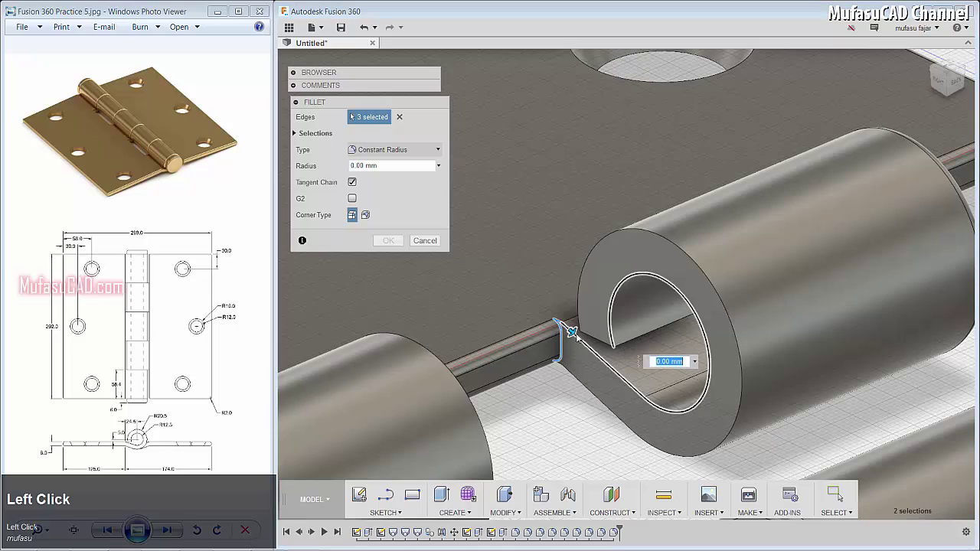
left_click(564, 334)
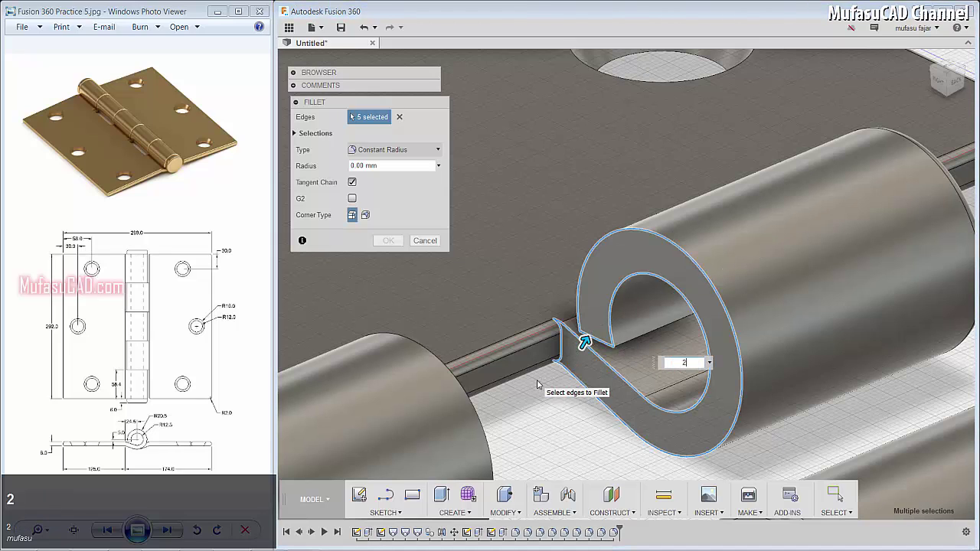
key("Return")
- Fillet the facing knuckle's inner end-face edges and adjoining corner edge across the notch with a 2 mm radius
middle_click(531, 372, "shift")
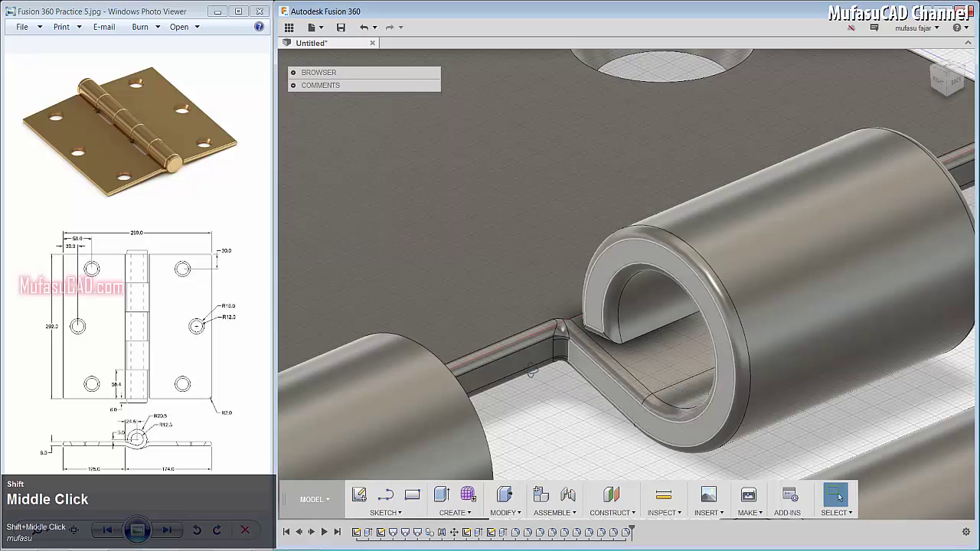
mouse_move(530, 372)
middle_mouse_down("shift")
mouse_move(475, 359)
mouse_move(403, 314)
mouse_move(517, 345)
mouse_move(520, 360)
middle_mouse_up("shift")
key("f")
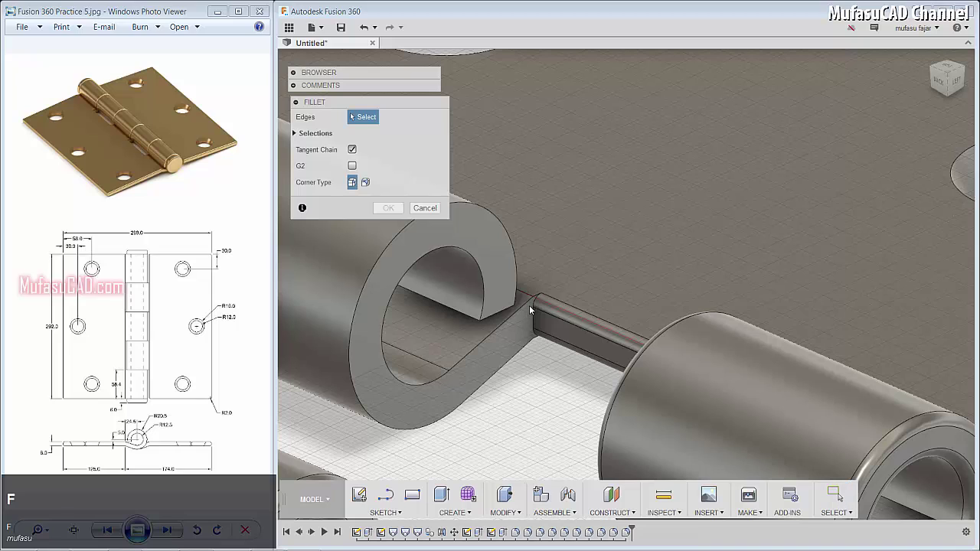
left_click(527, 309)
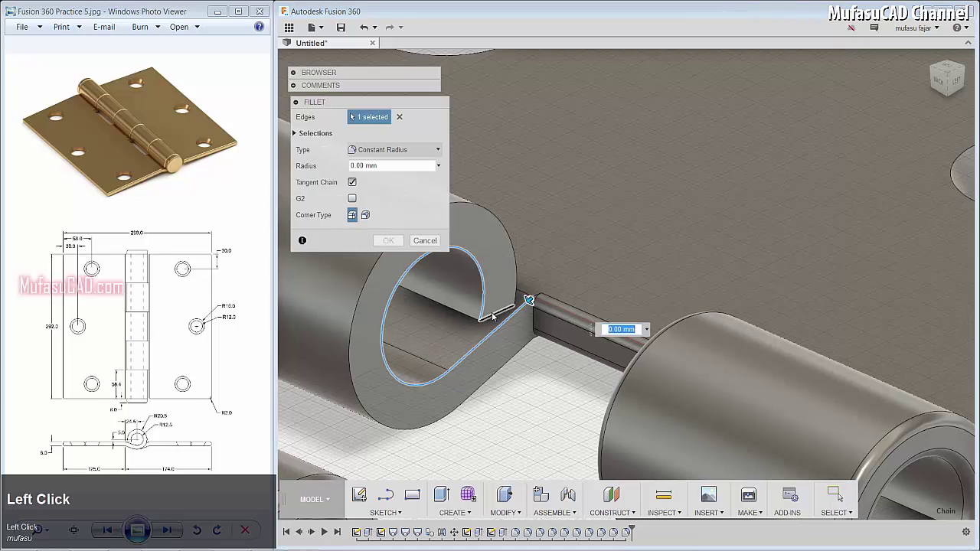
left_click(536, 297)
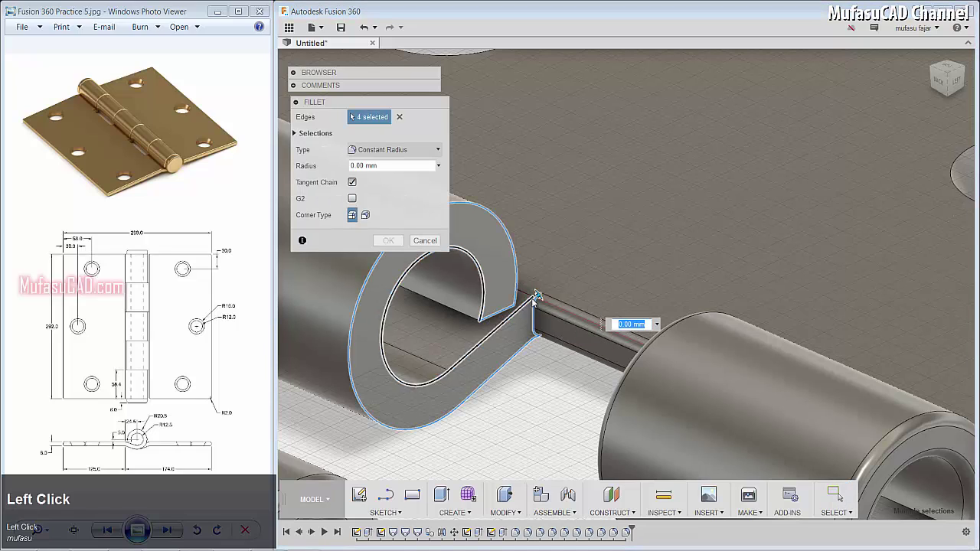
left_click(538, 294)
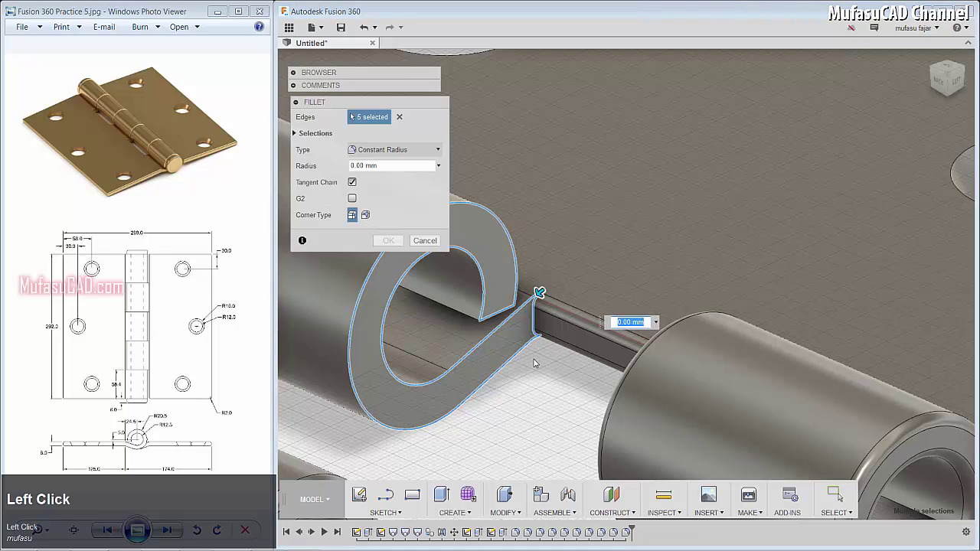
type("2")
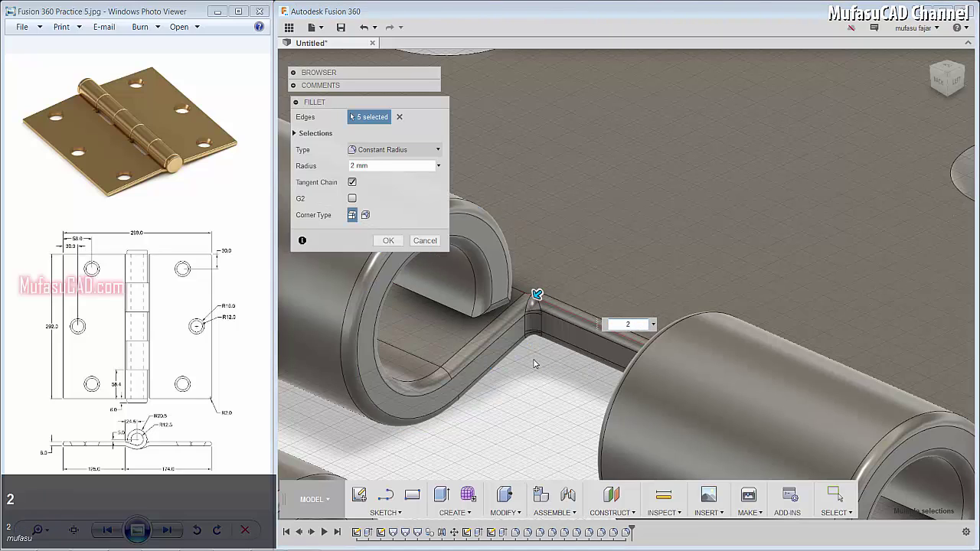
key("Return")
- Align the three-knuckle leaf with the two-knuckle leaf by matching an outer knuckle's inner circular end edge to the neighbouring knuckle's end edge
scroll(528, 343, "down", 2)
scroll(529, 343, "up", 8)
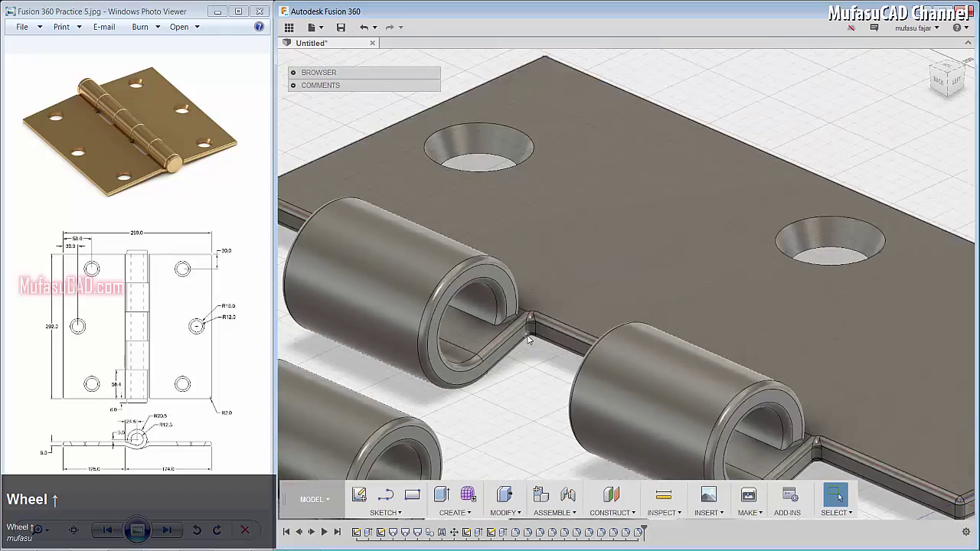
middle_click_drag(410, 351, 564, 360, "shift")
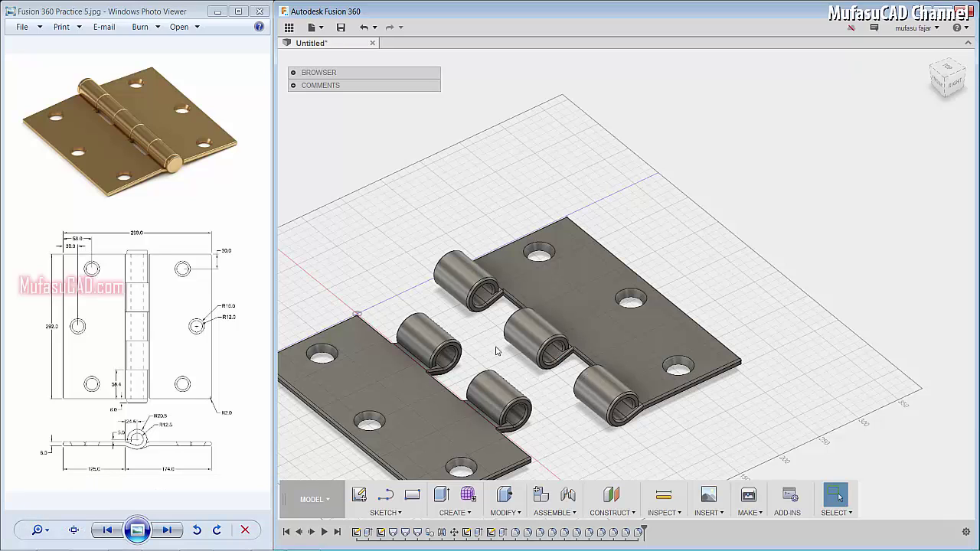
left_click(523, 512)
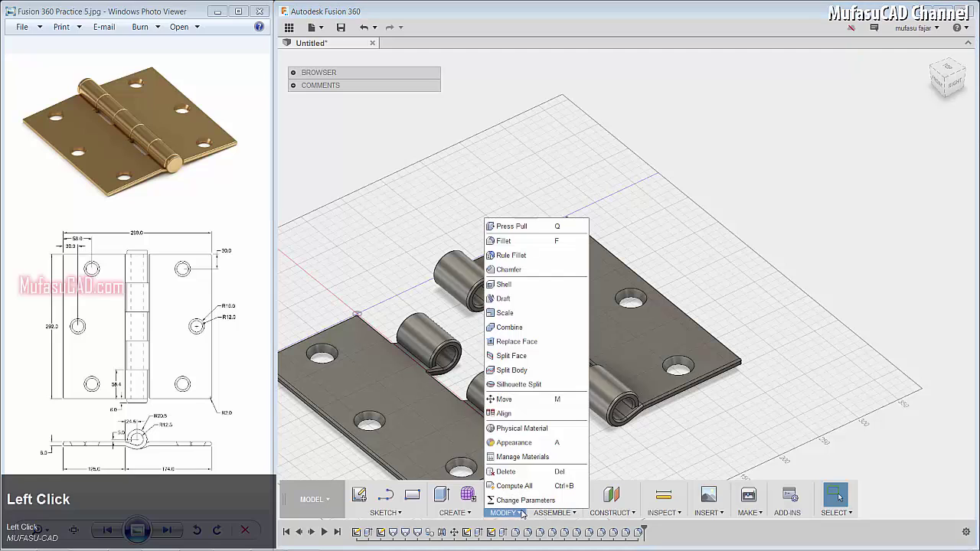
left_click(504, 413)
middle_click_drag(586, 404, 497, 291, "shift")
scroll(493, 284, "down", 5)
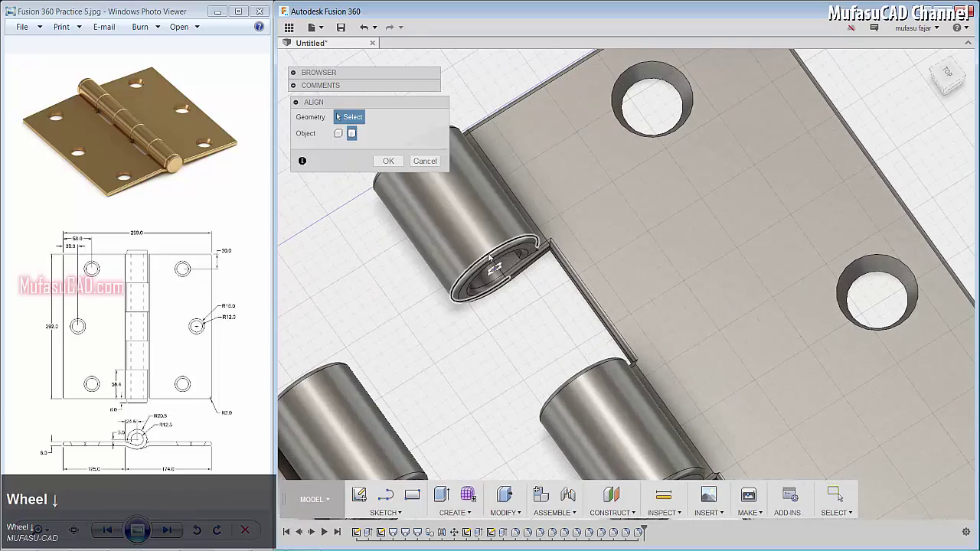
left_click(492, 262)
middle_click_drag(422, 336, 494, 310)
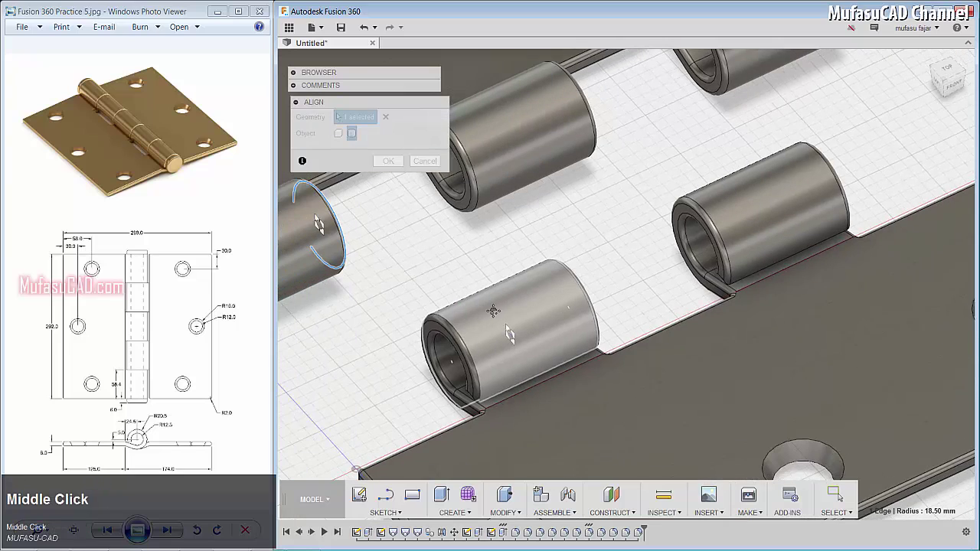
left_click(440, 327)
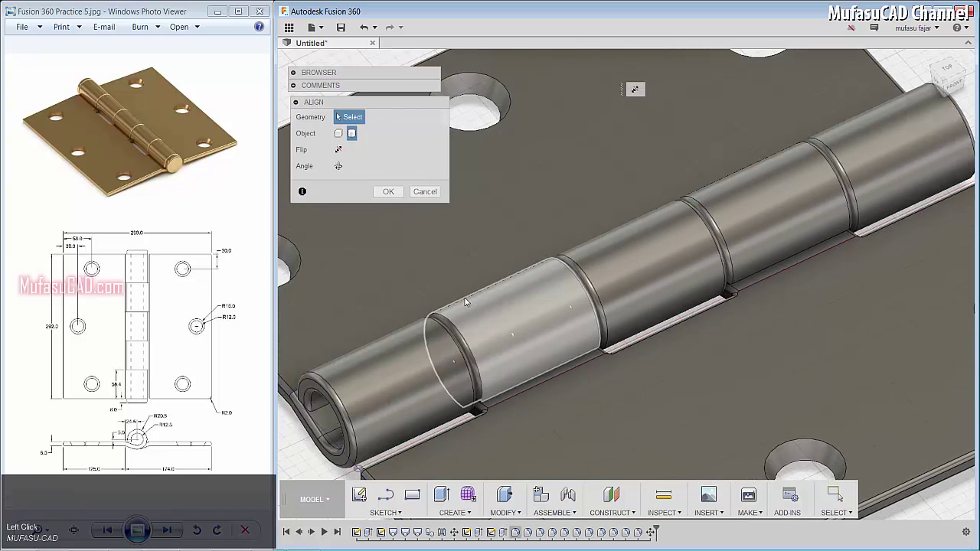
- Sketch a 24.5 mm diameter circle on the outermost knuckle's end face, filling its bore
middle_click_drag(691, 324, 558, 306)
scroll(635, 279, "down", 2)
scroll(635, 280, "up", 2)
scroll(558, 306, "down", 4)
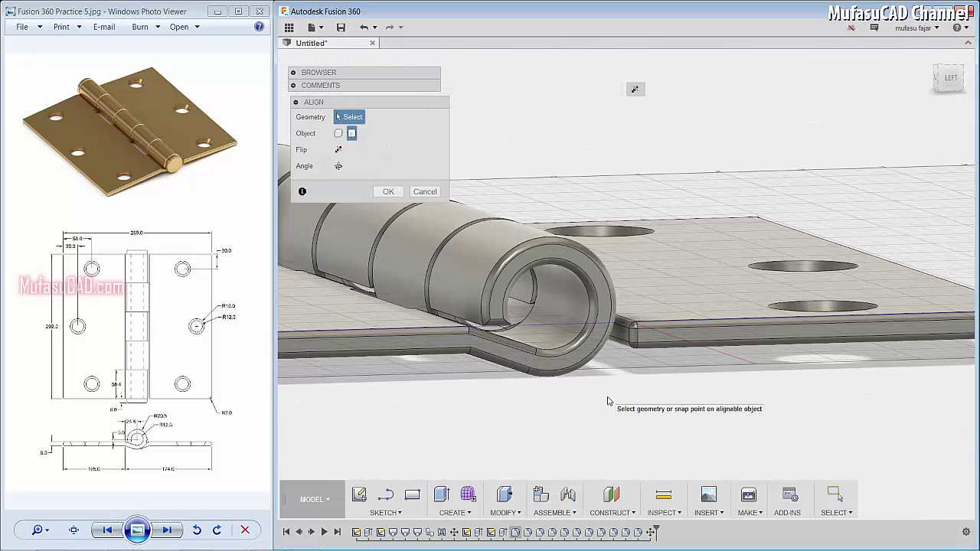
key("c")
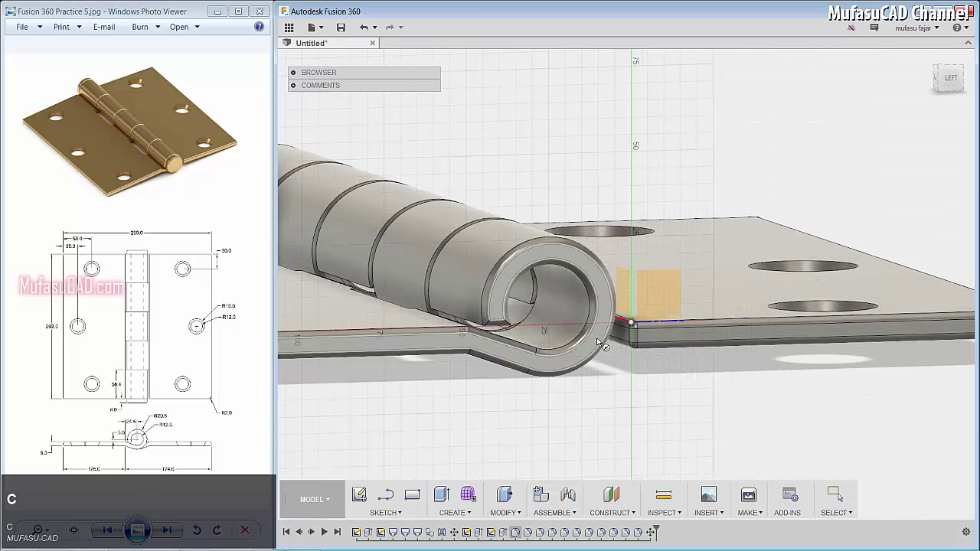
left_click(598, 342)
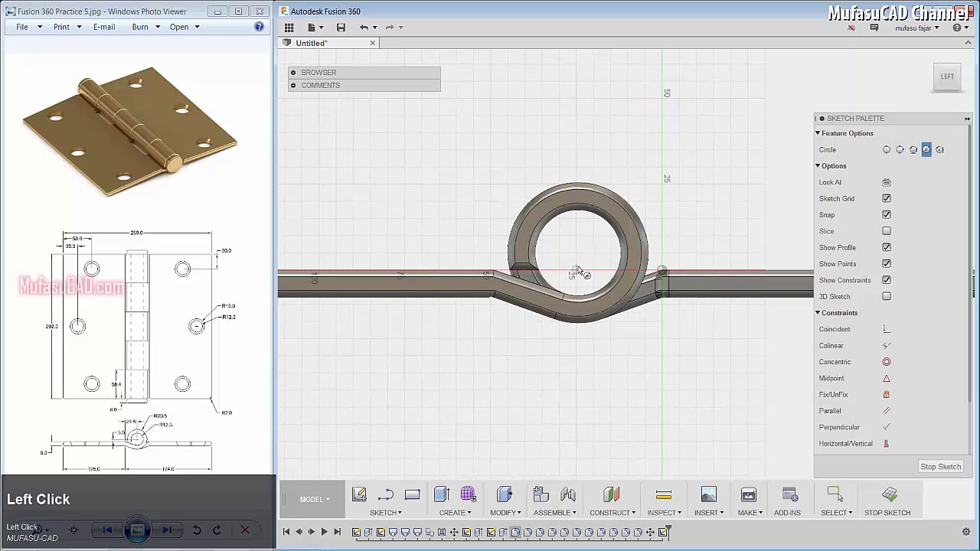
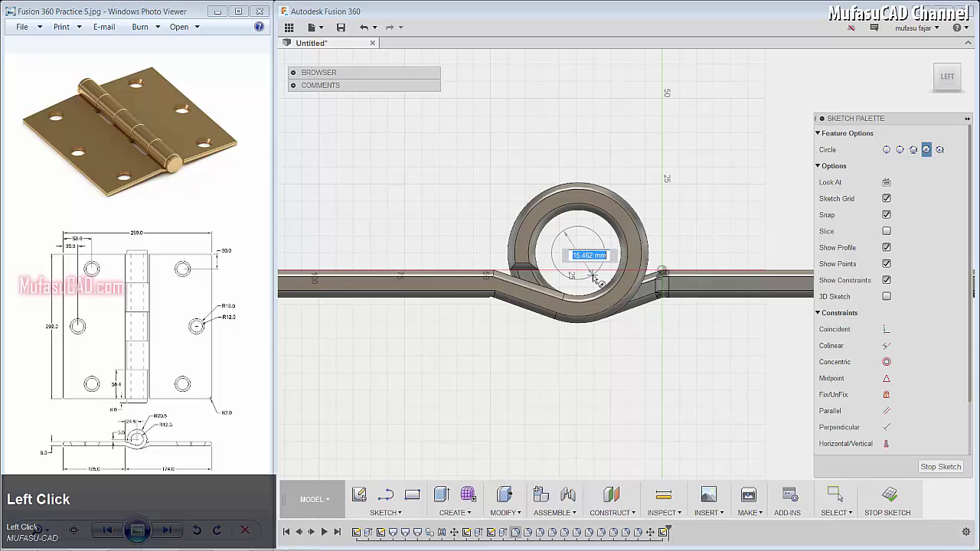
type("24")
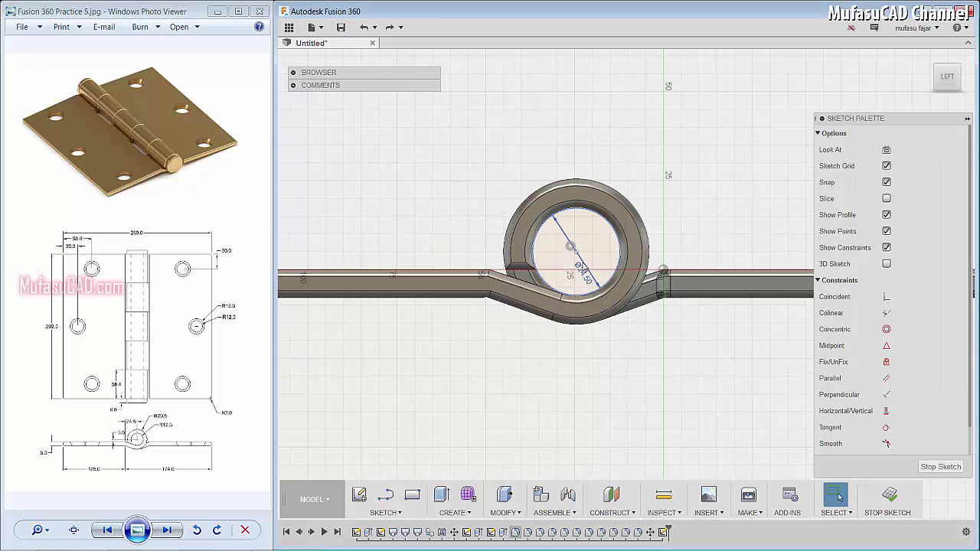
key("Escape")
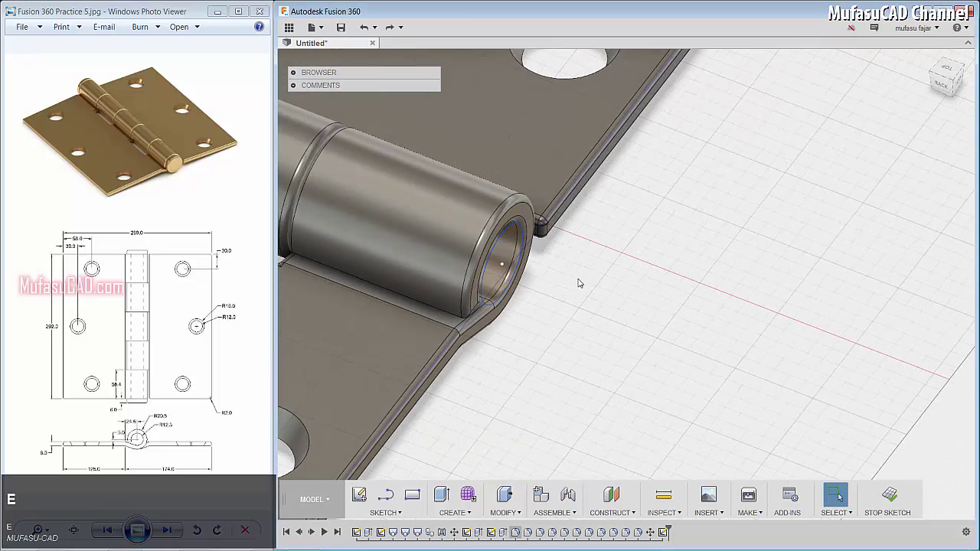
- Extrude the bore circle -292 mm through the knuckles as a new body to form the hinge pin
key("e")
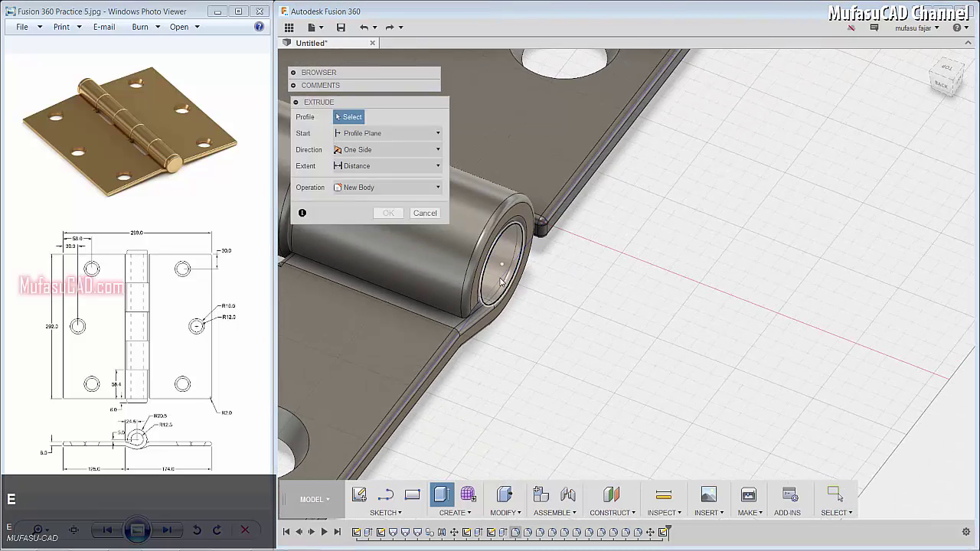
left_click(497, 279)
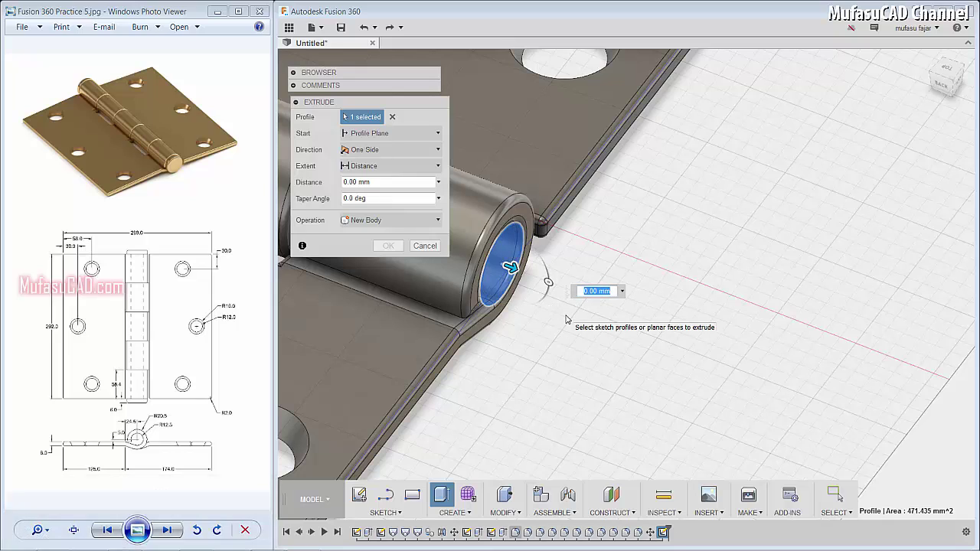
type("-292")
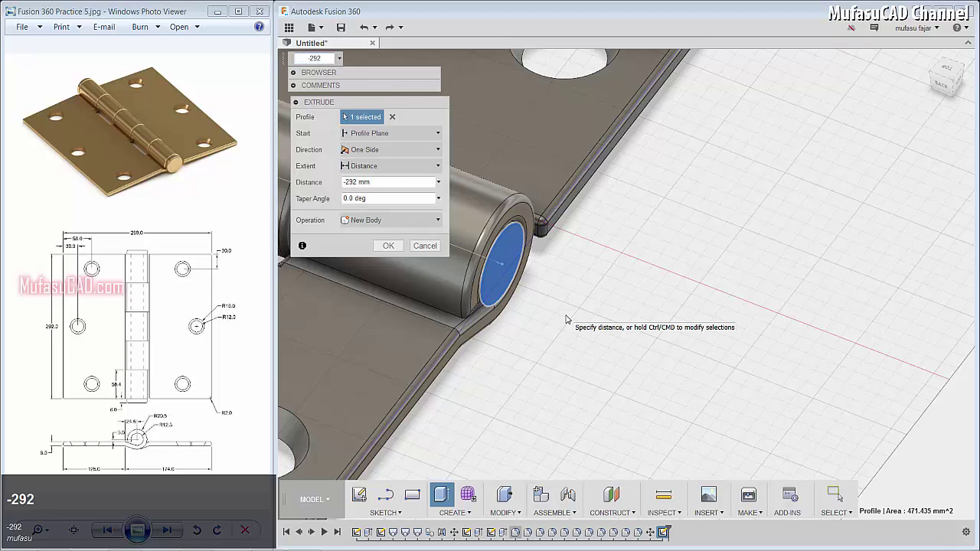
key("Return")
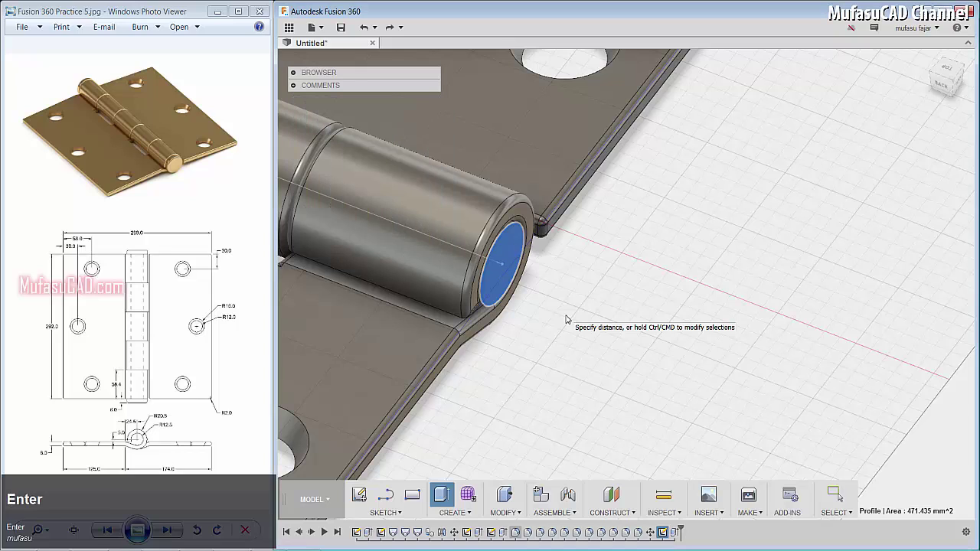
- Extrude the pin's end face 1 mm outward from the knuckle, joined to the pin
key("e")
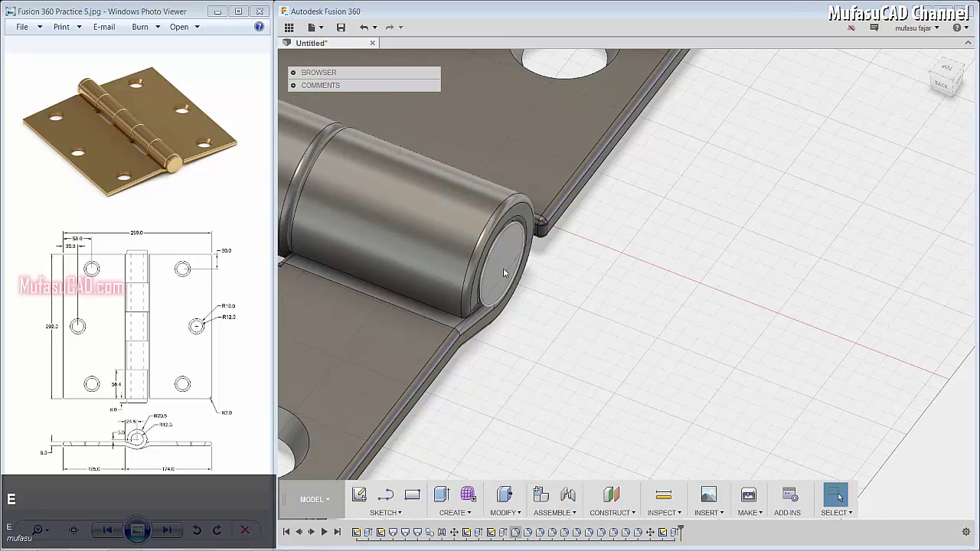
left_click(507, 269)
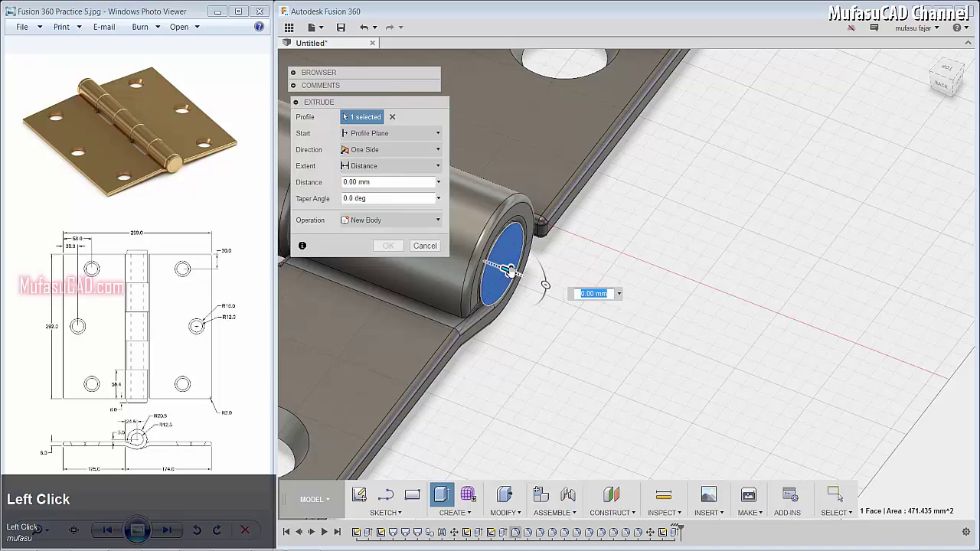
left_click_drag(511, 275, 584, 312)
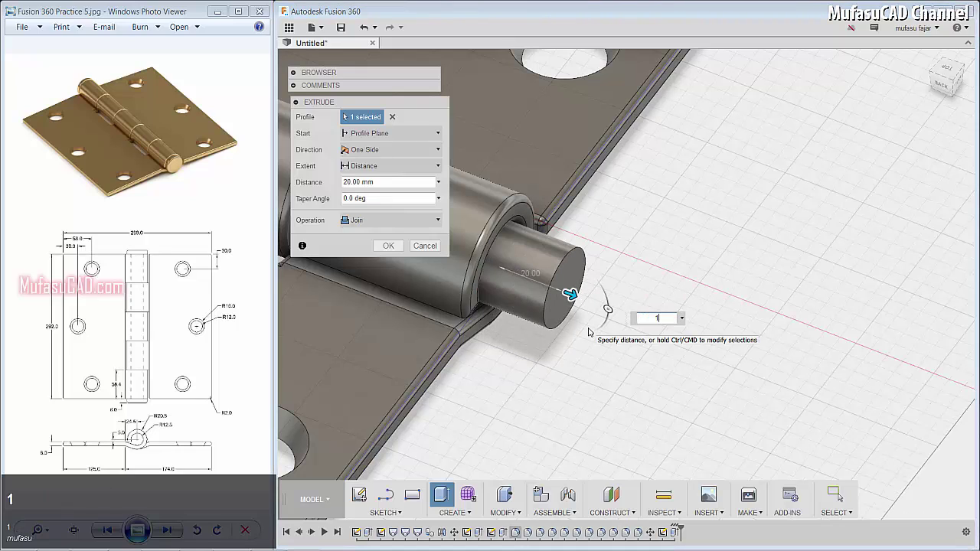
key("Return")
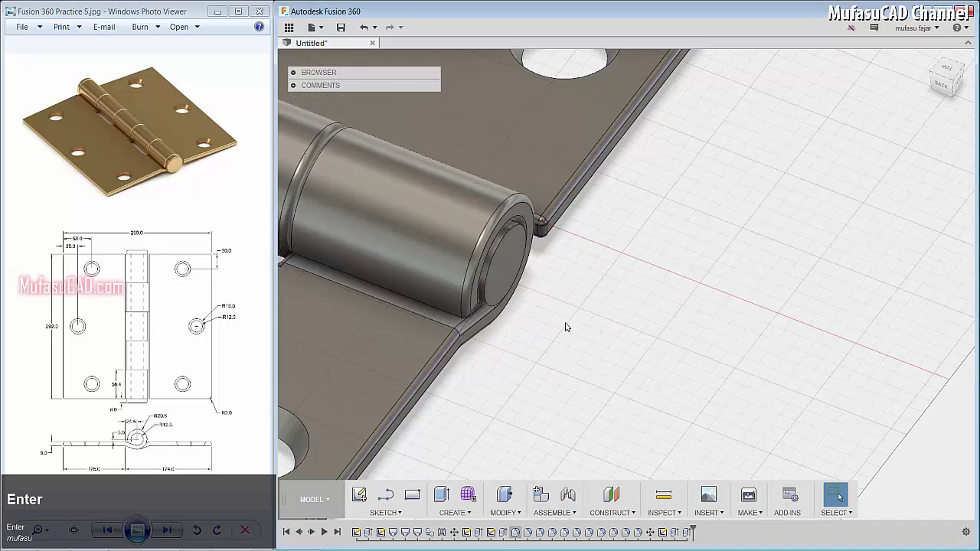
- Sketch a 41 mm diameter circle concentric with the pin on its protruding end face
key("c")
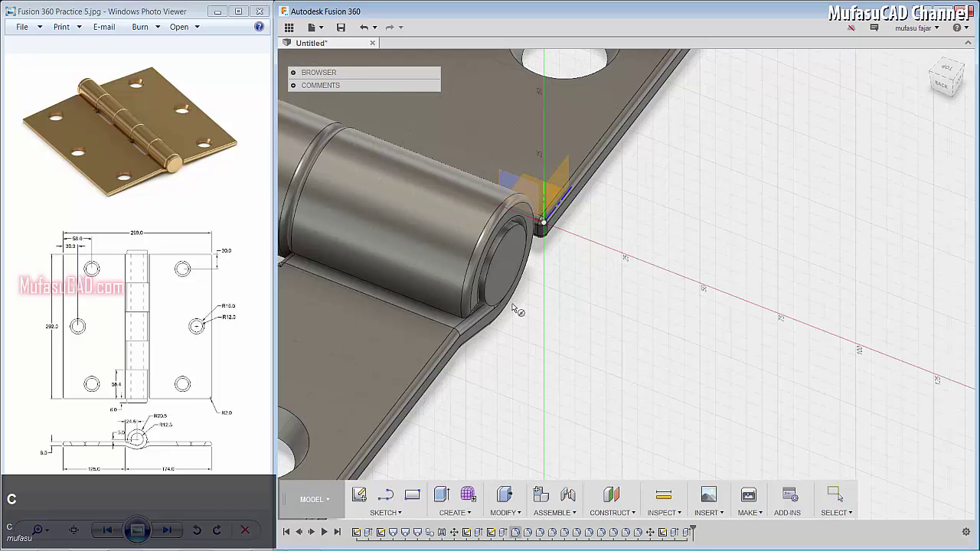
left_click(509, 288)
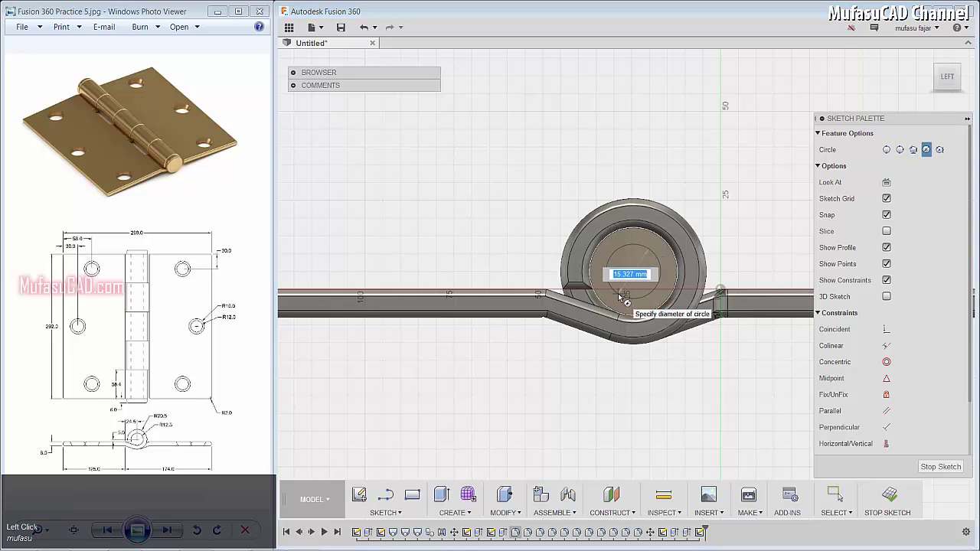
type("41")
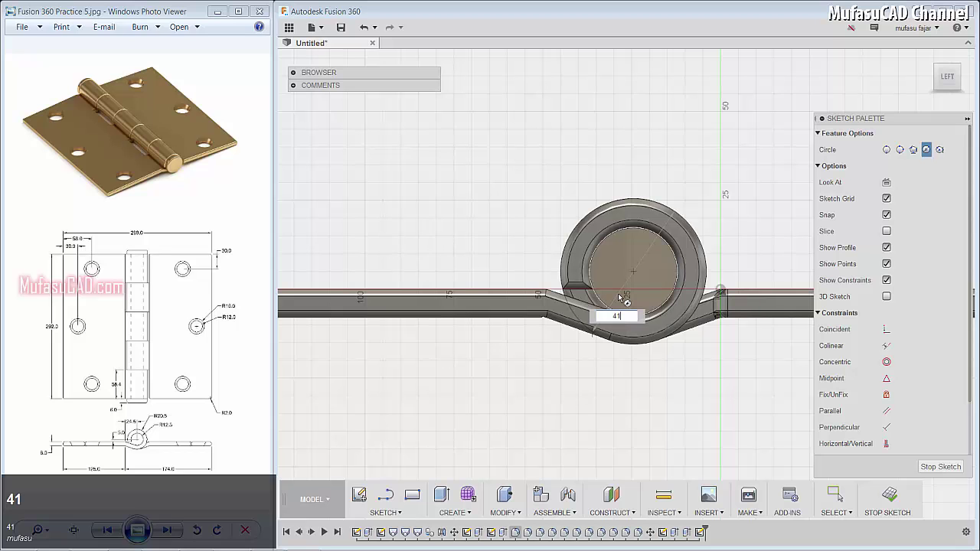
key("Return")
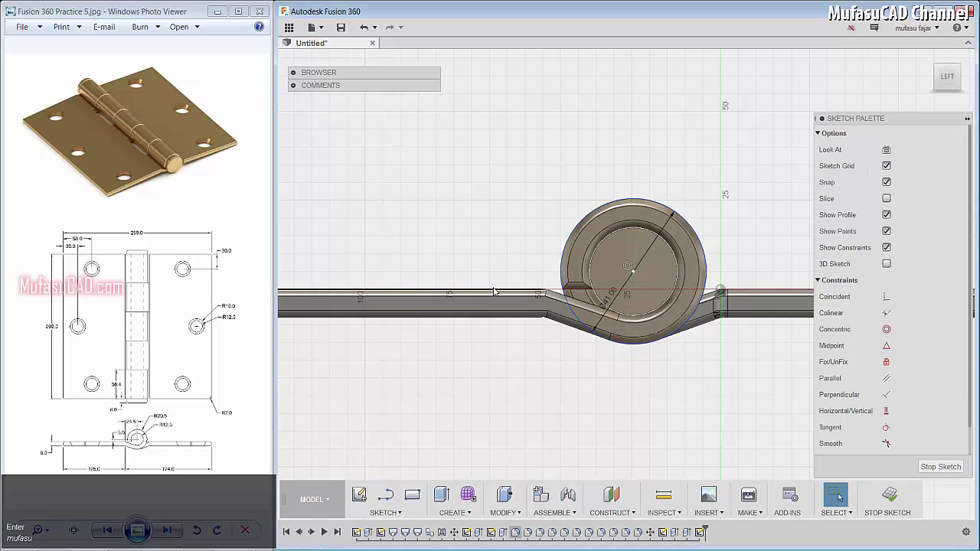
- Extrude both the ring and the inner circle profiles 7 mm outward, joined to the pin, to form its head
key("e")
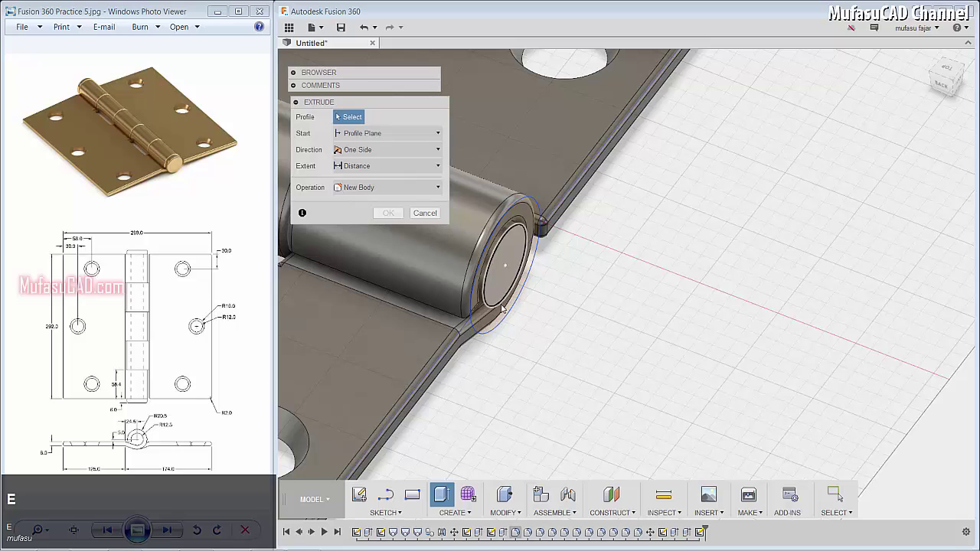
left_click(494, 317)
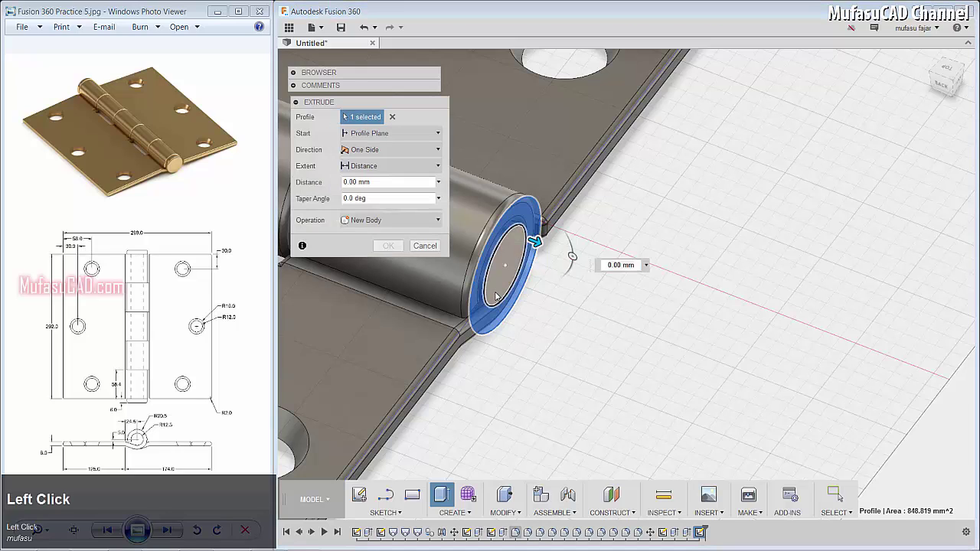
left_click(508, 268)
left_click_drag(508, 269, 546, 282)
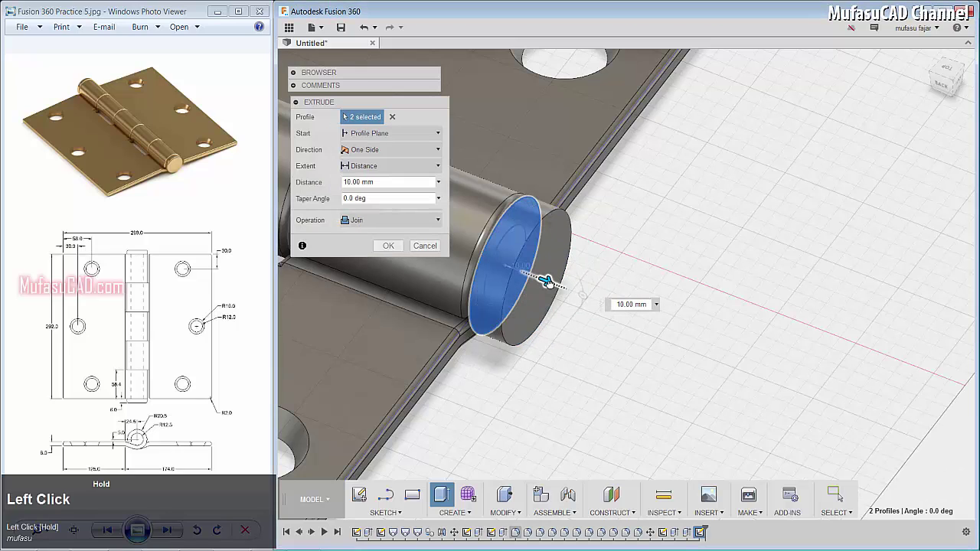
type("7")
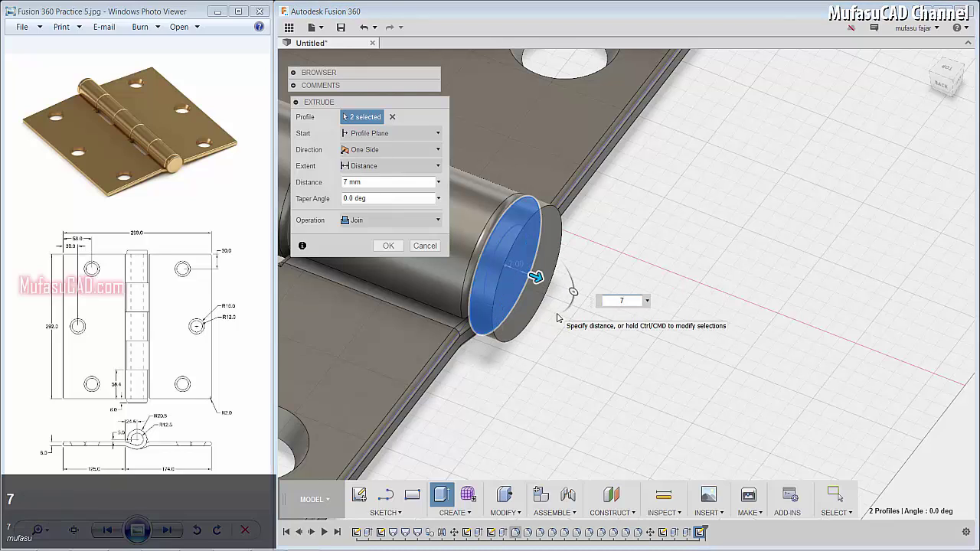
key("Return")
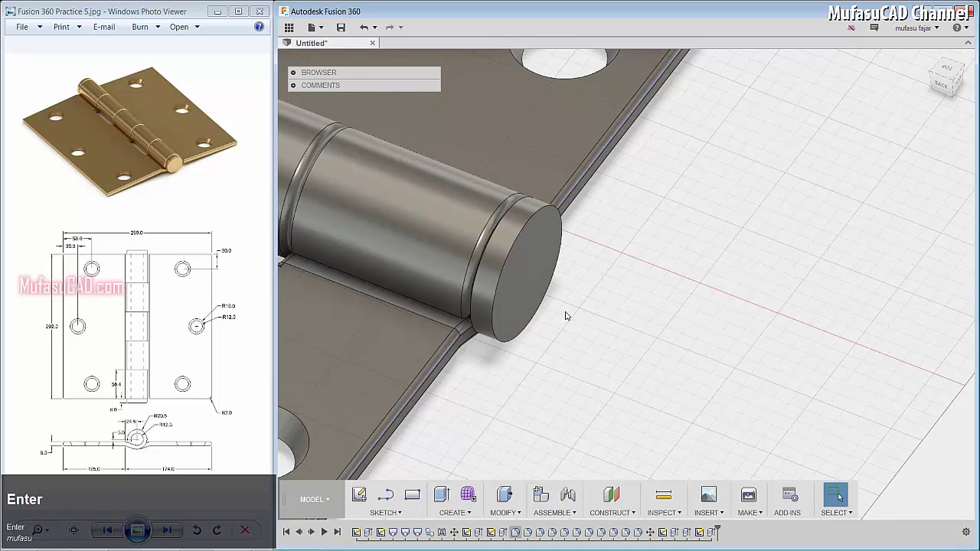
- Fillet the outer and inner circular edges of the pin head with a 2 mm radius
key("f")
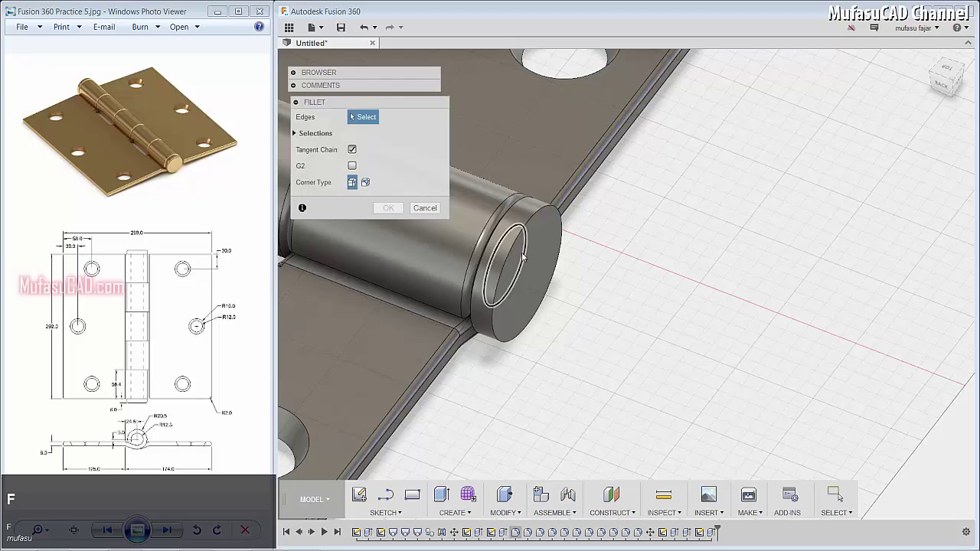
left_click(520, 243)
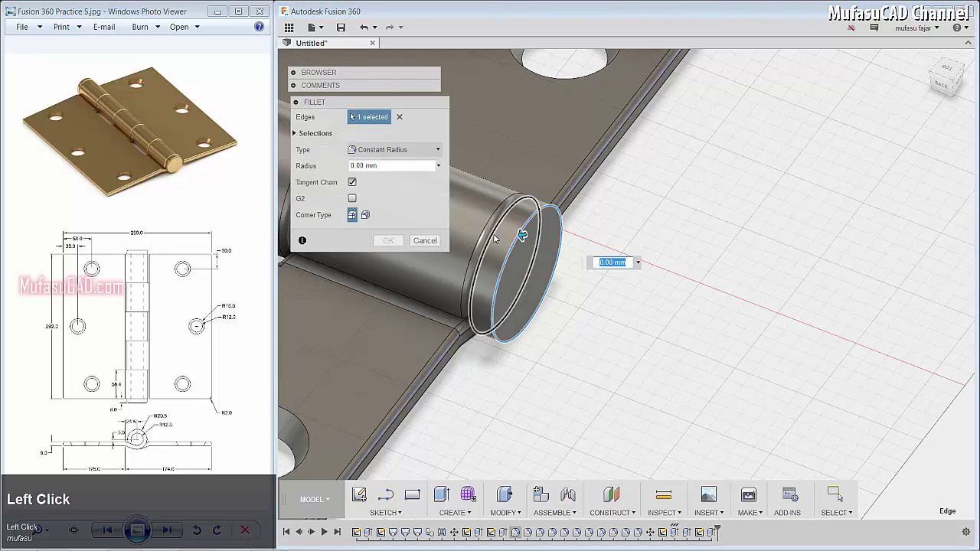
left_click(487, 229)
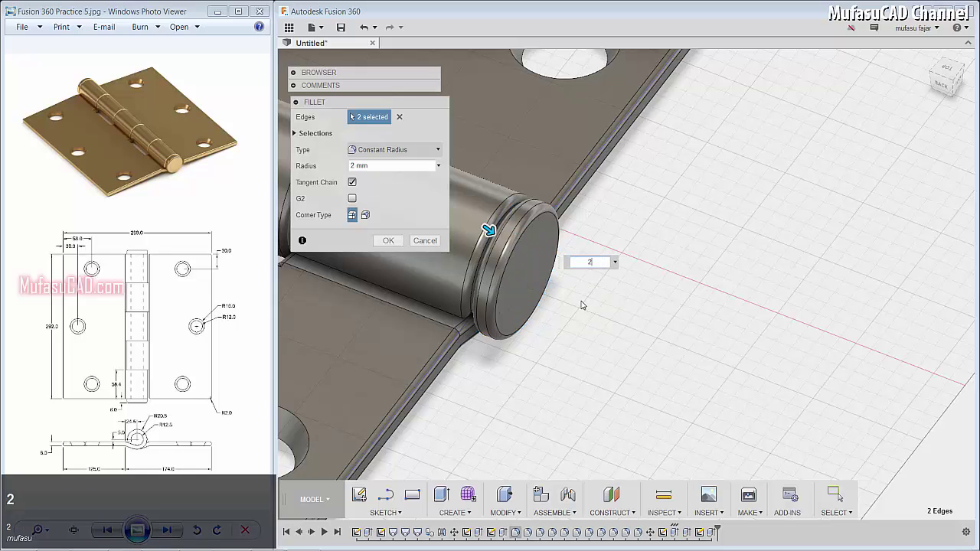
key("Return")
scroll(569, 304, "down", 1)
scroll(460, 289, "up", 3)
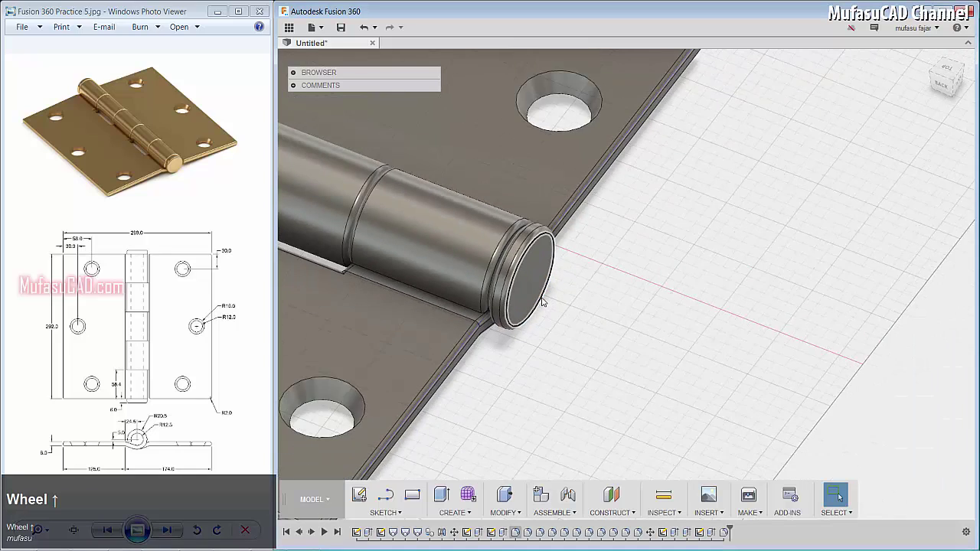
- Extrude the pin's end face at the headless end 1 mm outward from the knuckle, joined to the pin
middle_click_drag(372, 268, 522, 309)
scroll(507, 294, "down", 3)
scroll(454, 333, "down", 5)
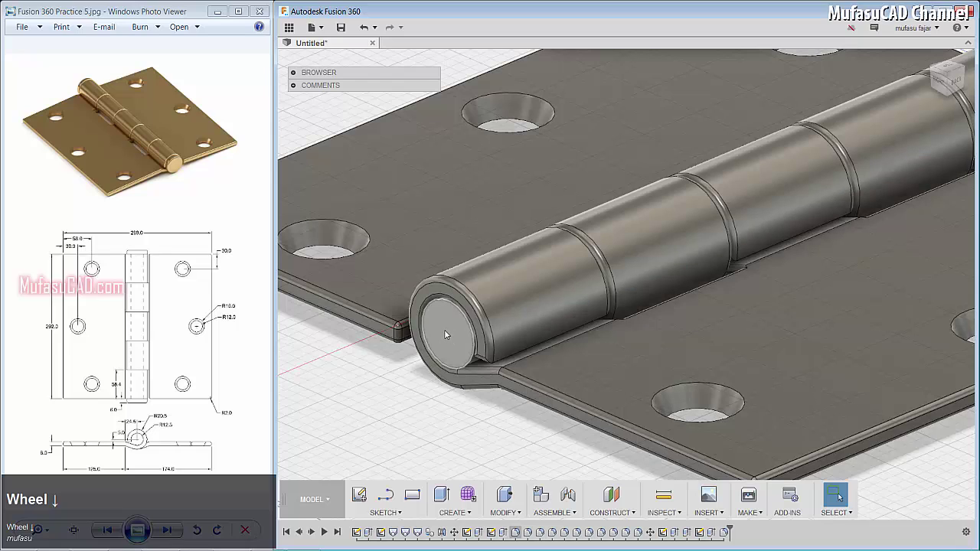
key("e")
left_click(448, 334)
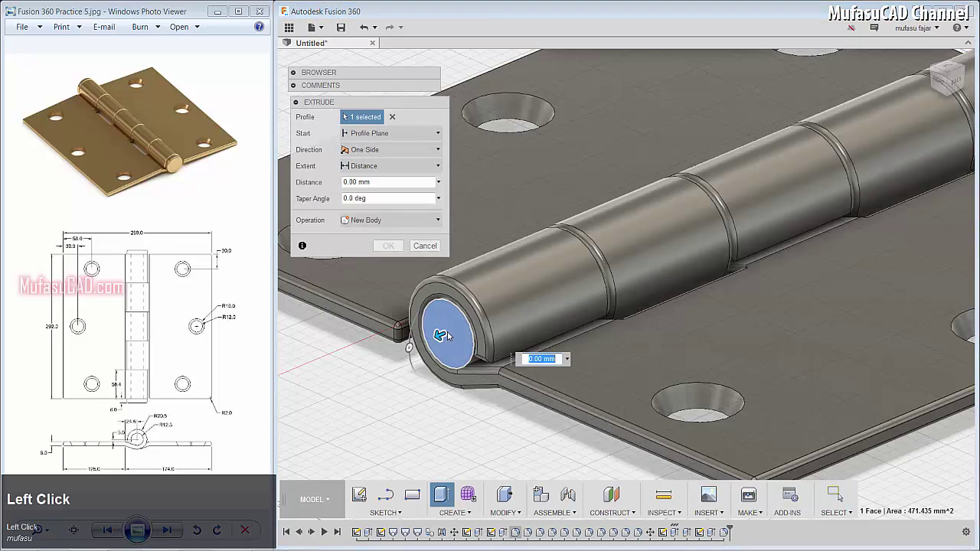
left_click_drag(449, 334, 406, 348)
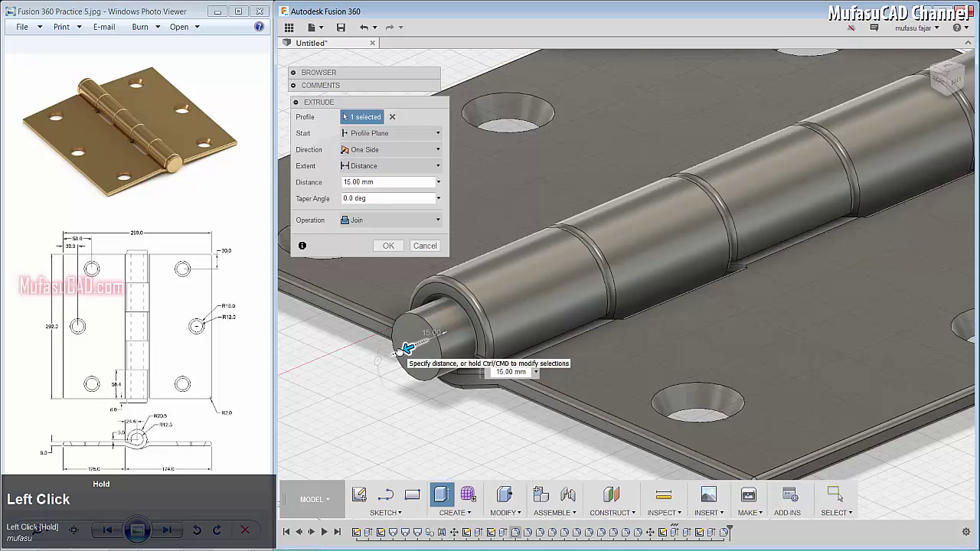
type("1")
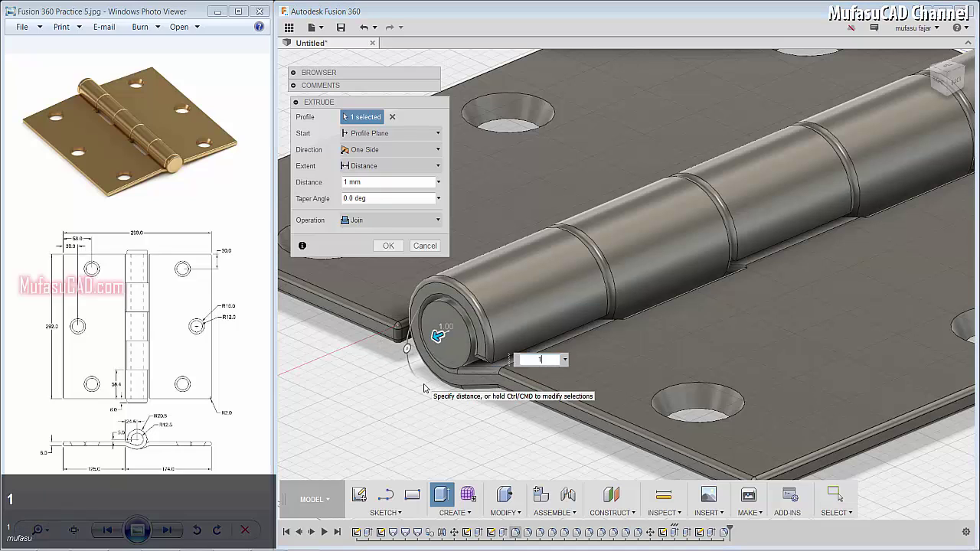
key("Return")
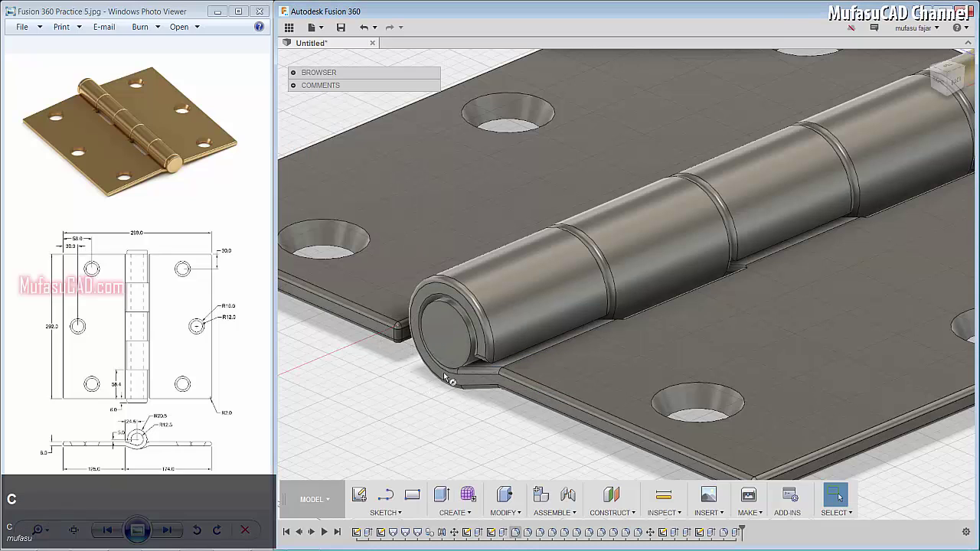
- Sketch a 41 mm diameter circle concentric with the pin on the newly extended end face
left_click(450, 342)
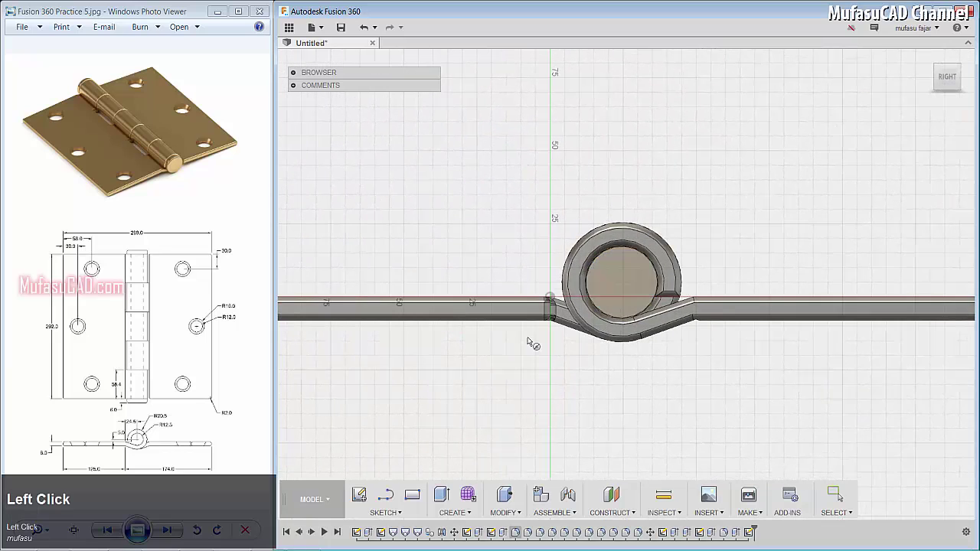
left_click(621, 283)
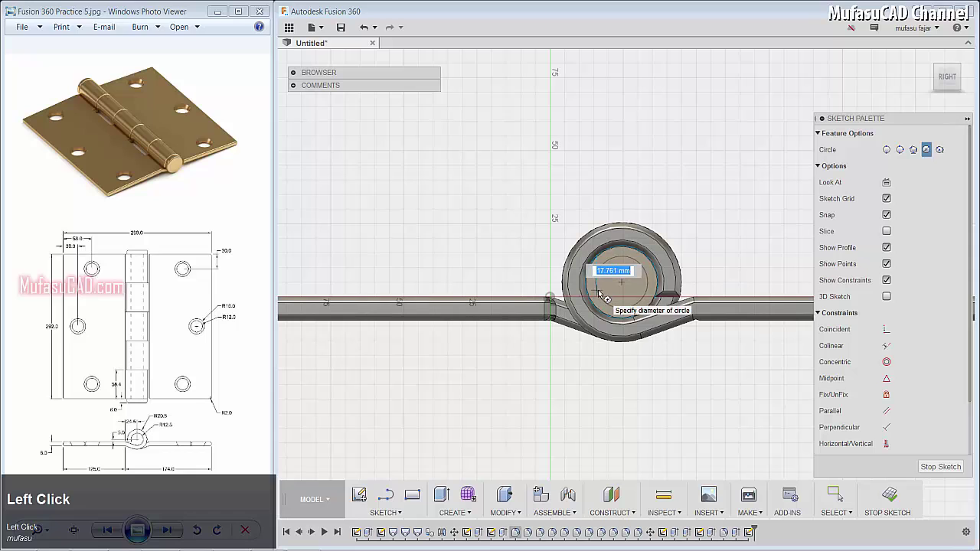
type("41")
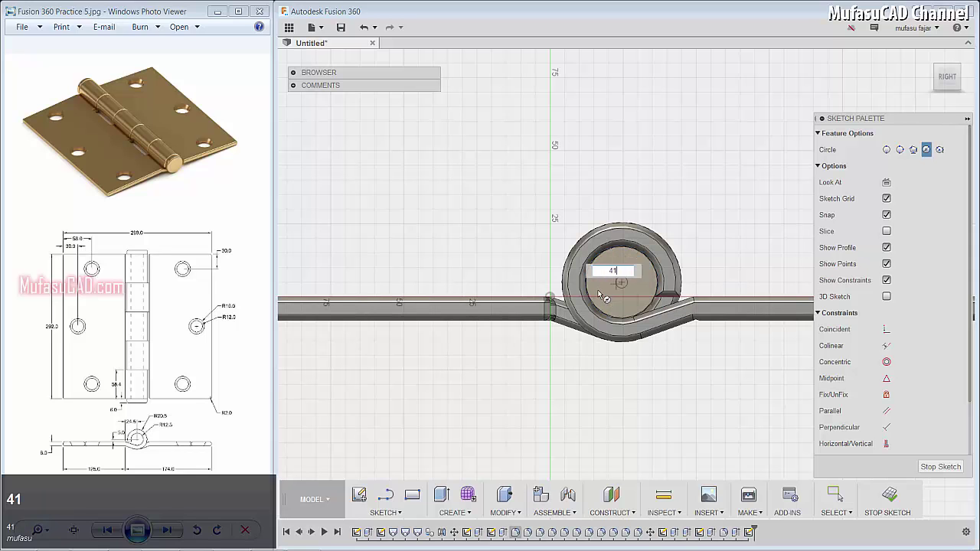
key("Return")
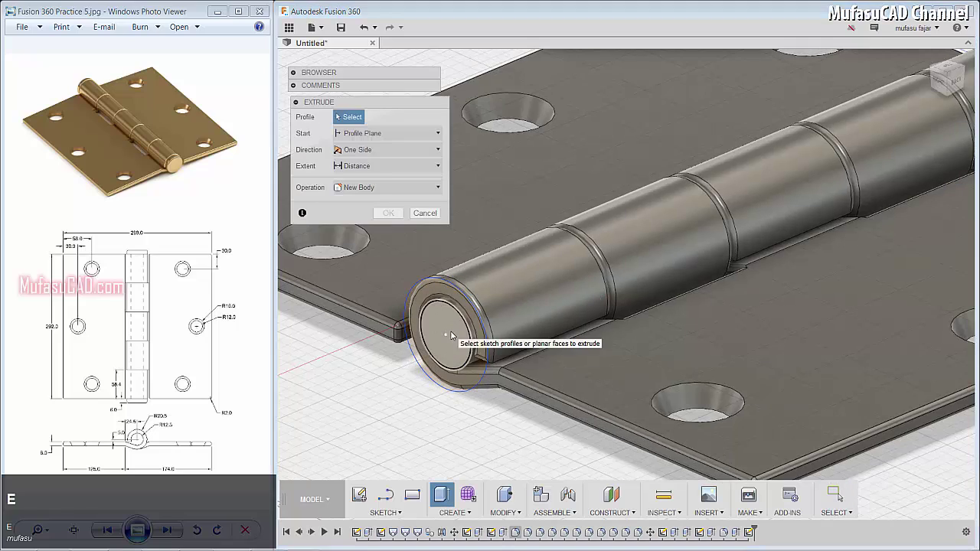
- Extrude the inner circle and surrounding ring profiles outward, joined to the pin, to form its second head
left_click(438, 306)
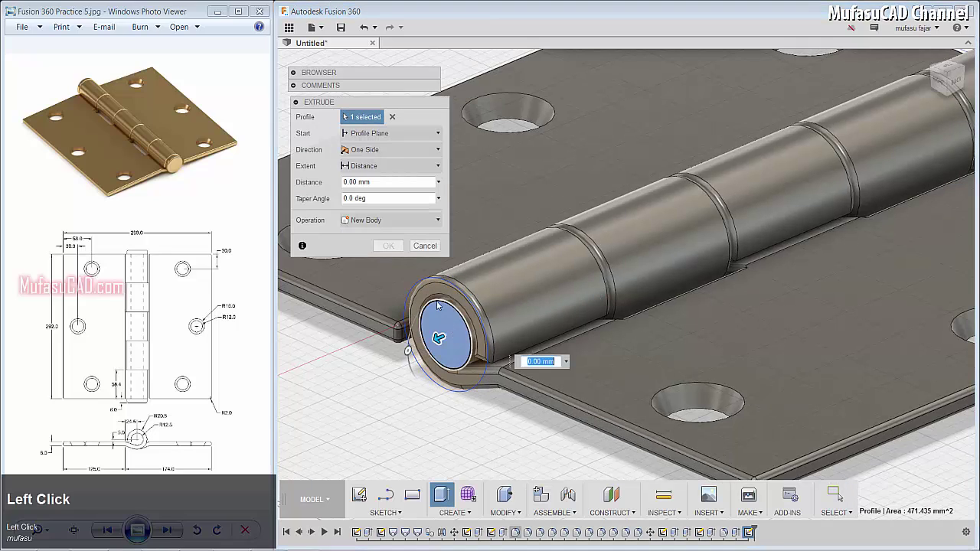
left_click(442, 325)
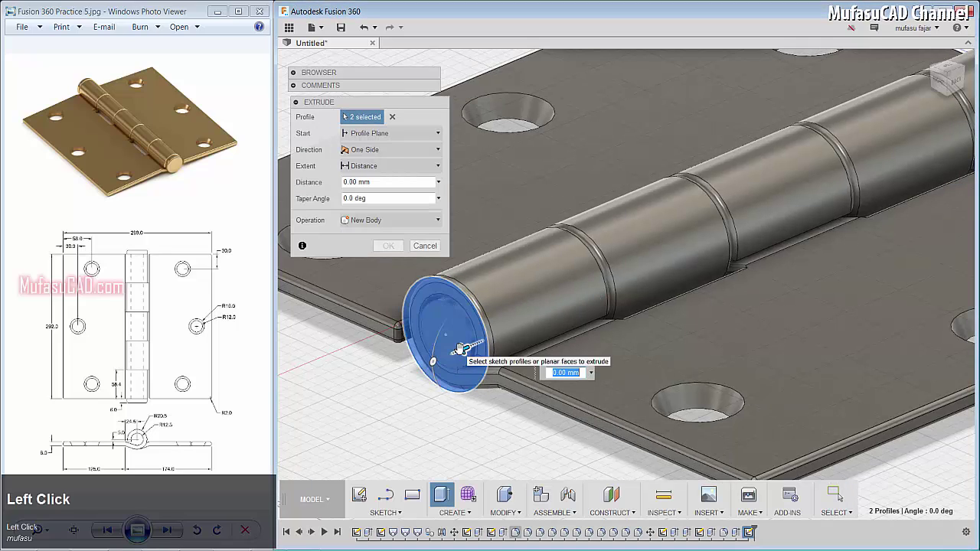
left_click_drag(460, 348, 442, 379)
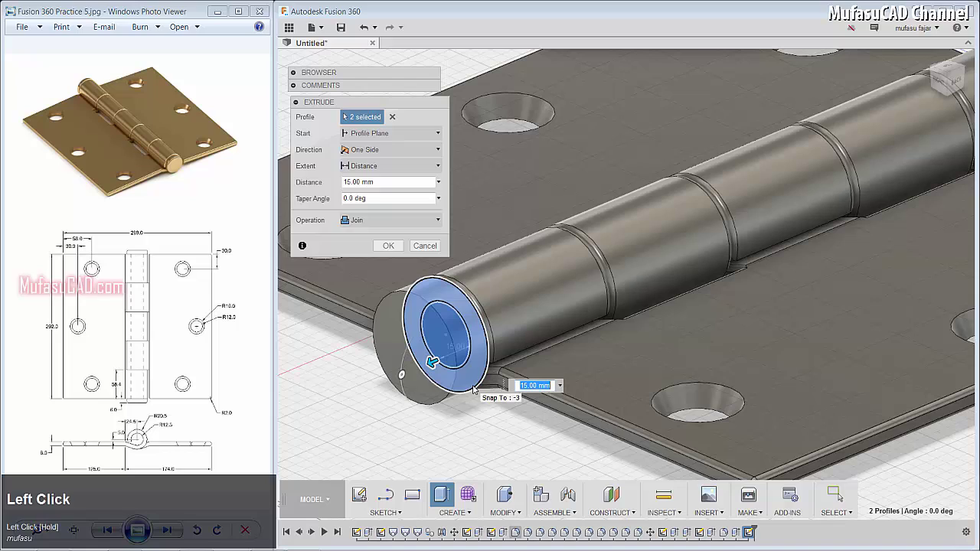
key("Return")
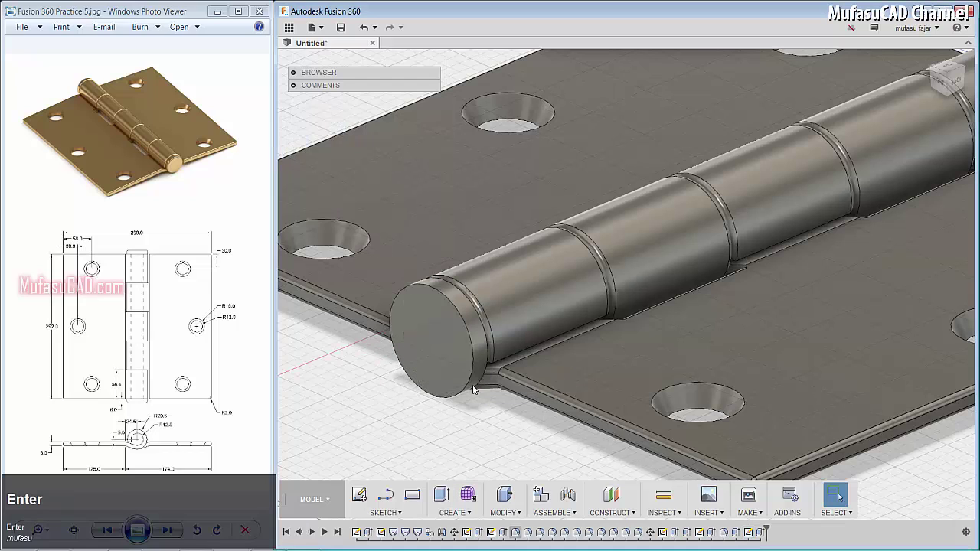
- Fillet the outer and inner circular edges of the second pin head with a 2 mm radius
key("f")
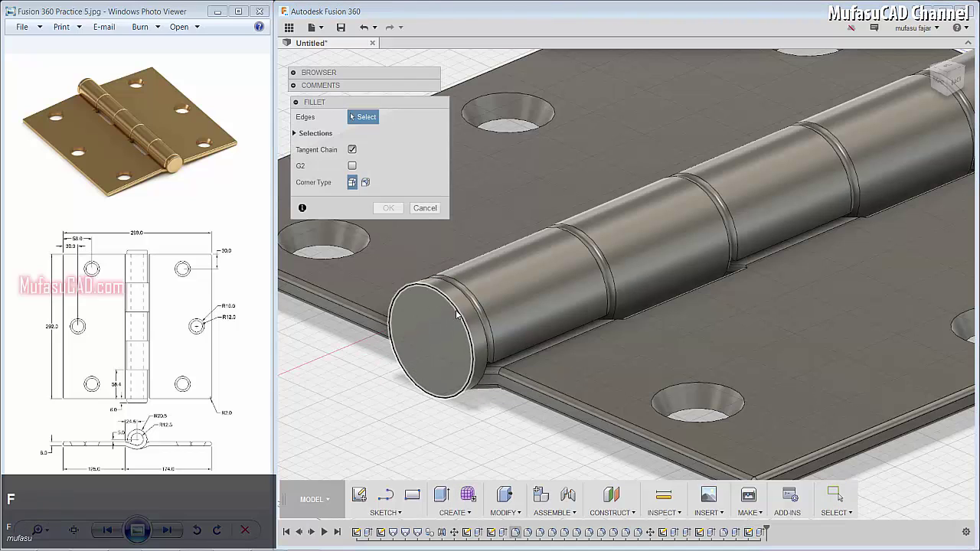
left_click(457, 314)
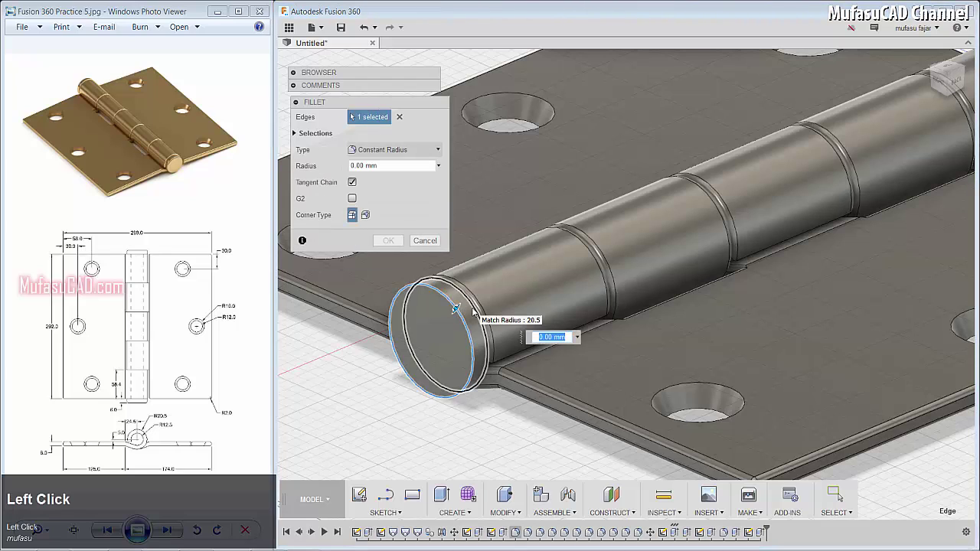
left_click(478, 307)
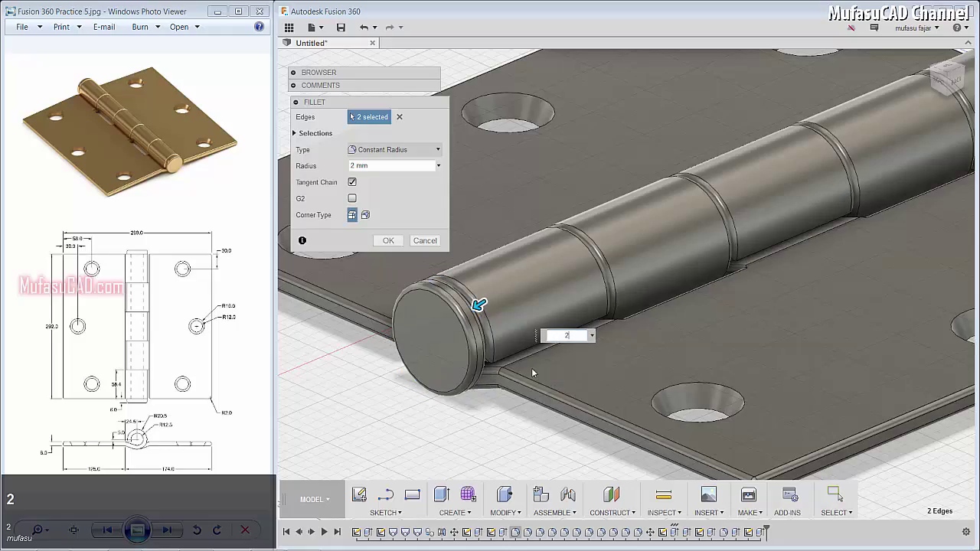
key("Return")
scroll(583, 321, "up", 2)
scroll(583, 321, "up", 3)
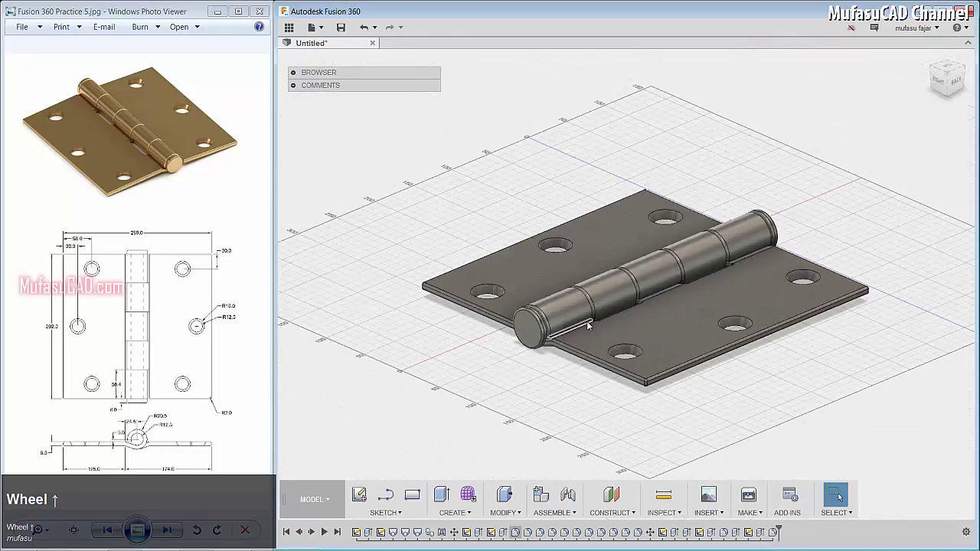
- Undo the fillet on the second pin head
mouse_move(583, 321)
middle_mouse_down("shift")
mouse_move(528, 329)
mouse_move(599, 294)
mouse_move(581, 325)
middle_mouse_up("shift")
scroll(581, 325, "up", 2)
key("ctrl+z")
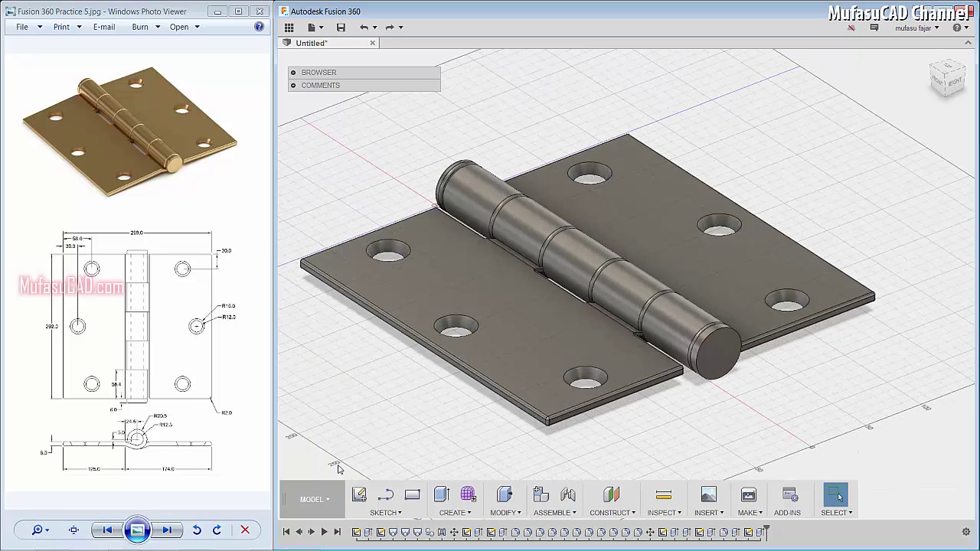
- Switch to the Render workspace and apply the Chrome appearance from the Metal library to both hinge leaves and the pin
left_click(326, 499)
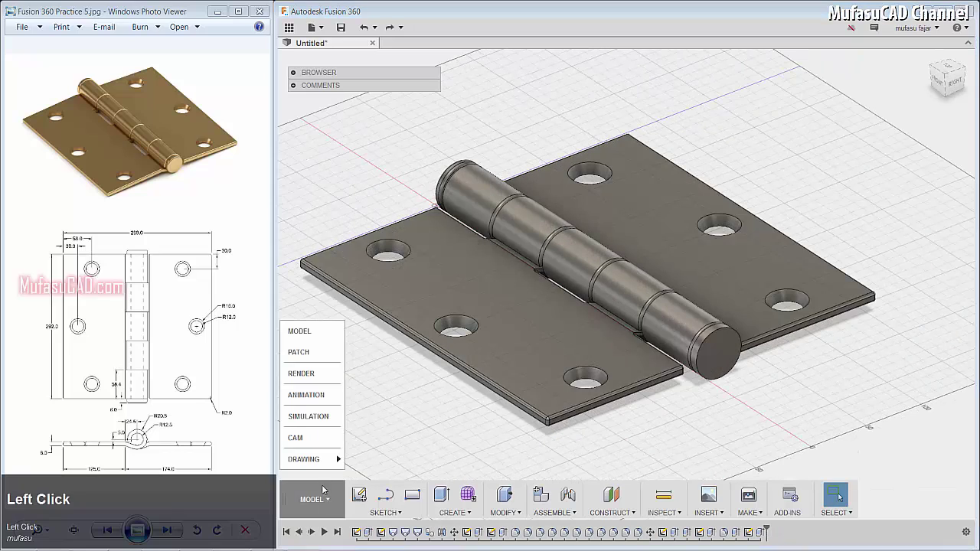
left_click(304, 374)
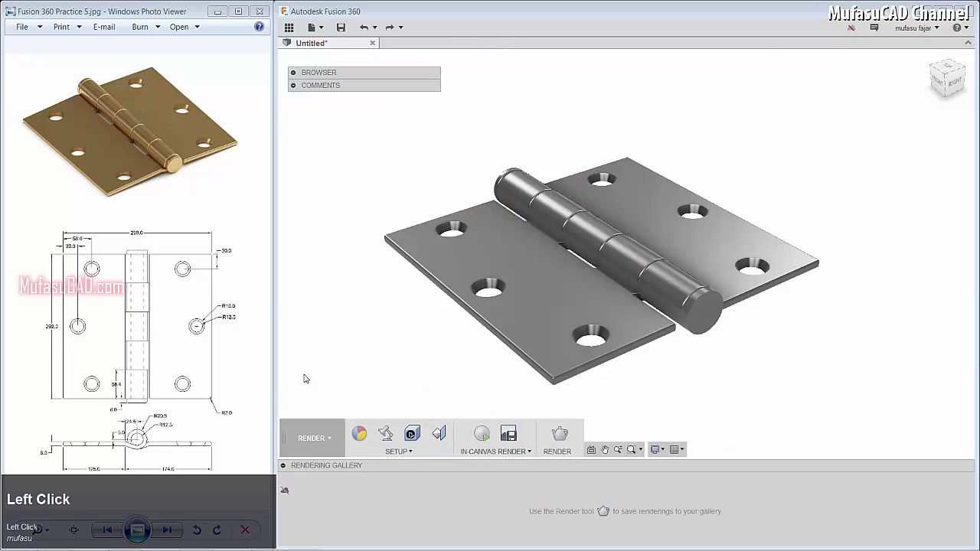
left_click(360, 435)
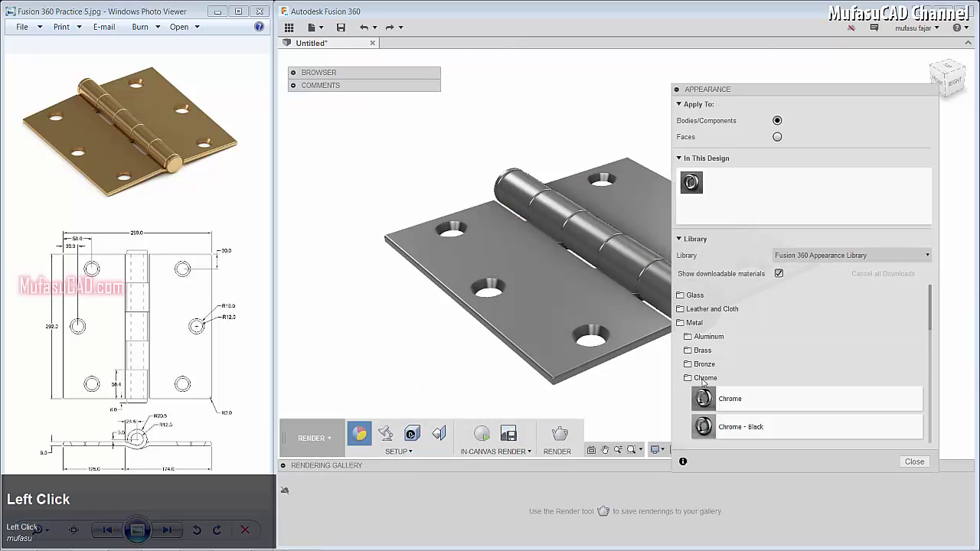
left_click_drag(931, 307, 930, 329)
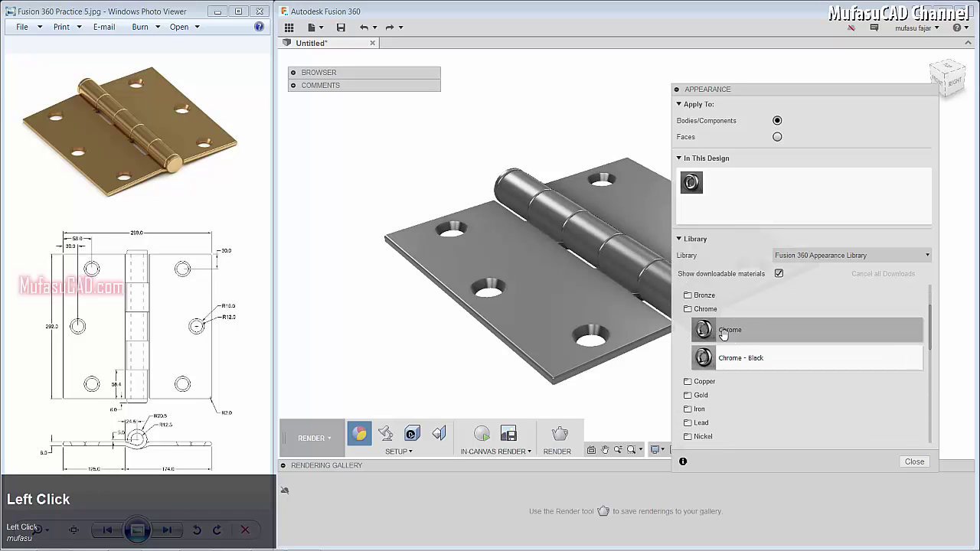
left_click_drag(723, 334, 587, 298)
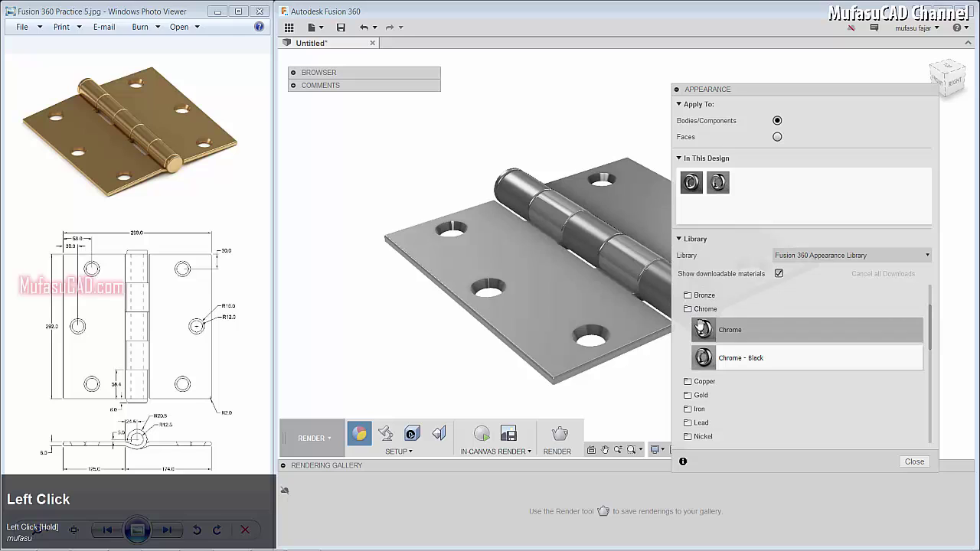
left_click_drag(700, 326, 647, 217)
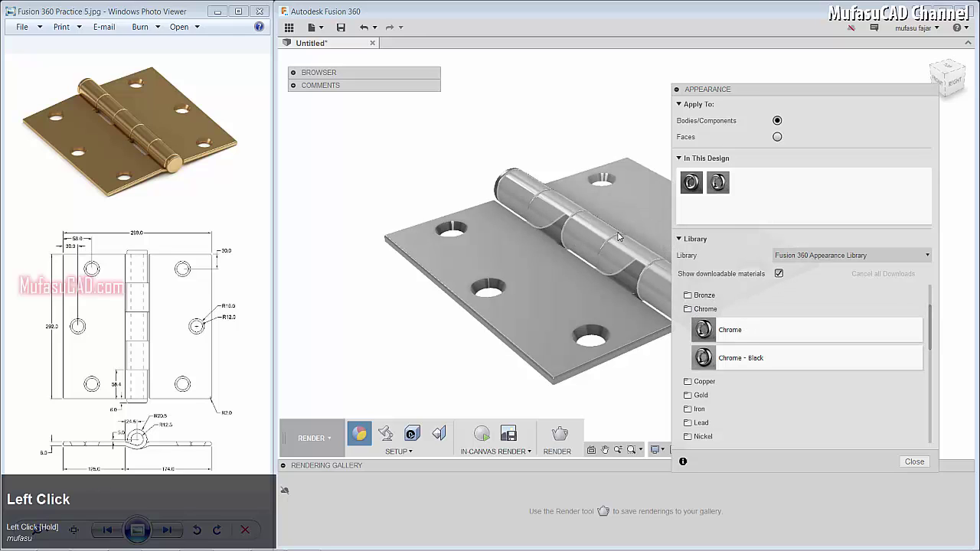
middle_click_drag(619, 237, 601, 331, "shift")
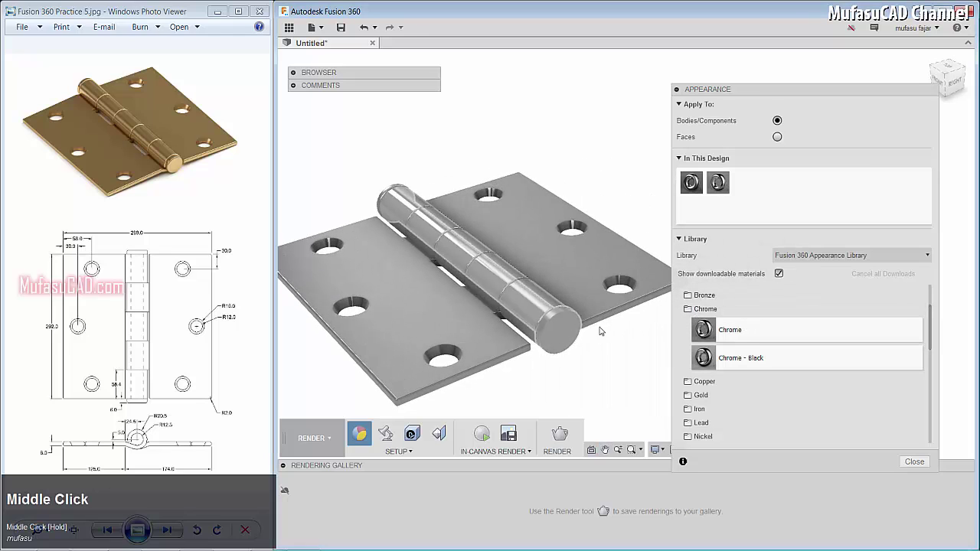
left_click_drag(703, 330, 566, 327)
middle_click_drag(540, 299, 604, 247, "shift")
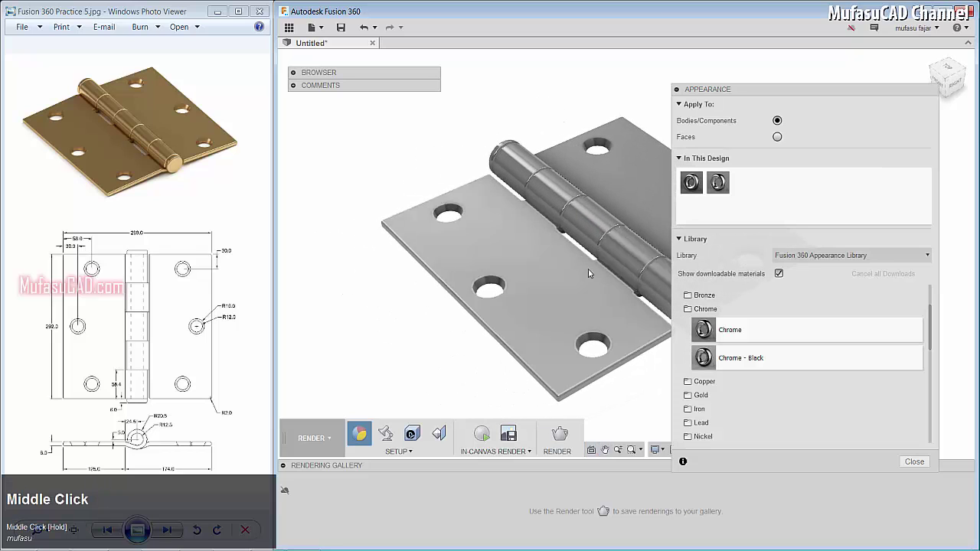
- Recolour the design's Chrome appearance to a golden brown of about RGB 203, 141, 42 and raise its roughness slightly
double_click(718, 183)
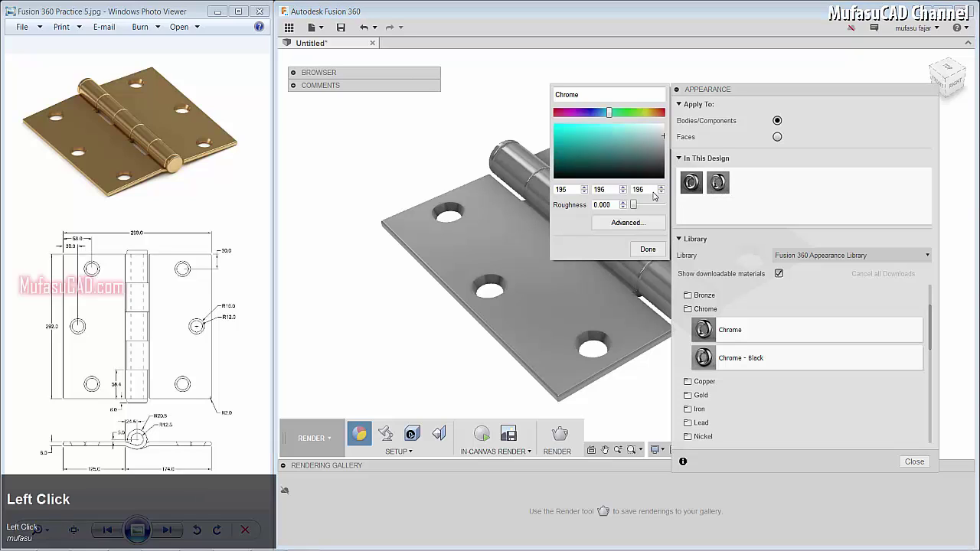
left_click_drag(612, 117, 651, 116)
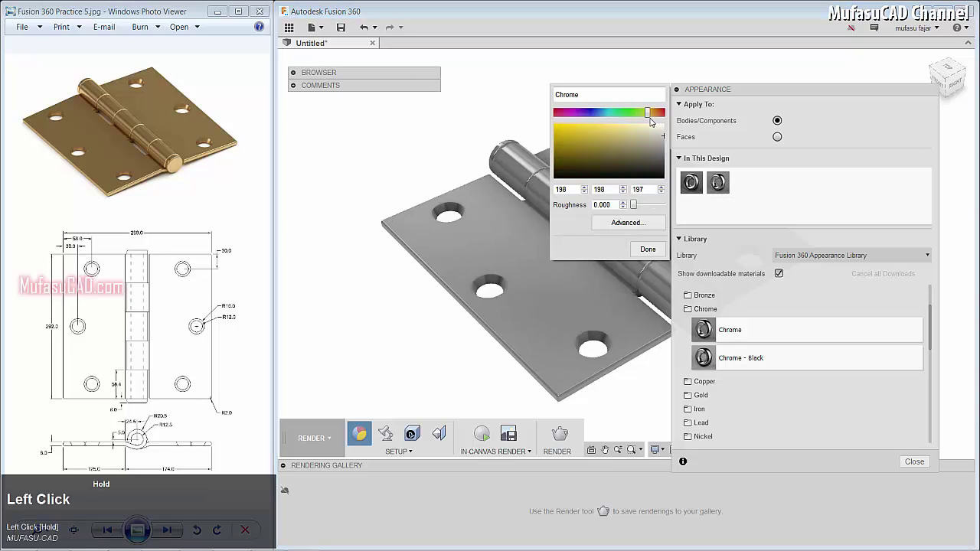
mouse_move(595, 133)
left_mouse_down()
mouse_move(576, 128)
mouse_move(577, 136)
left_mouse_up()
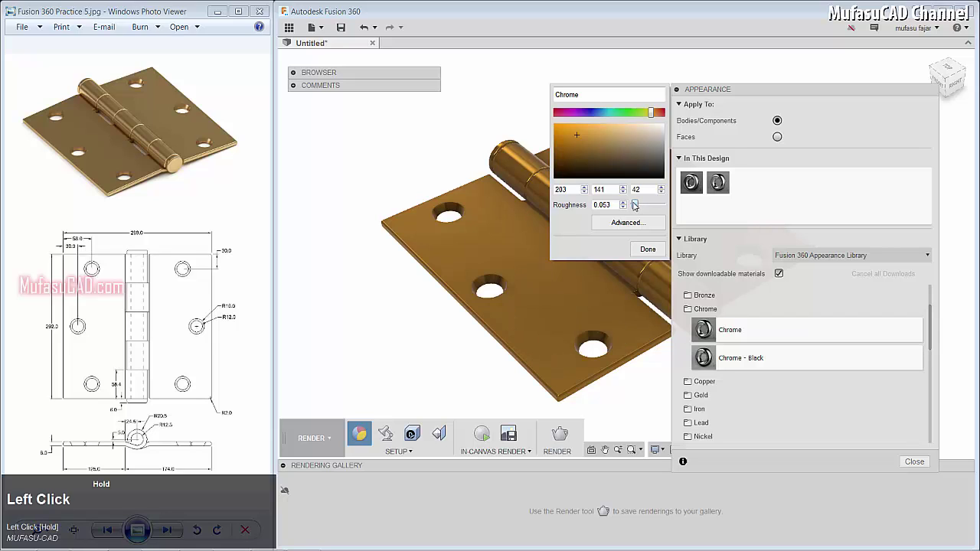
left_click_drag(638, 206, 641, 208)
left_click(648, 249)
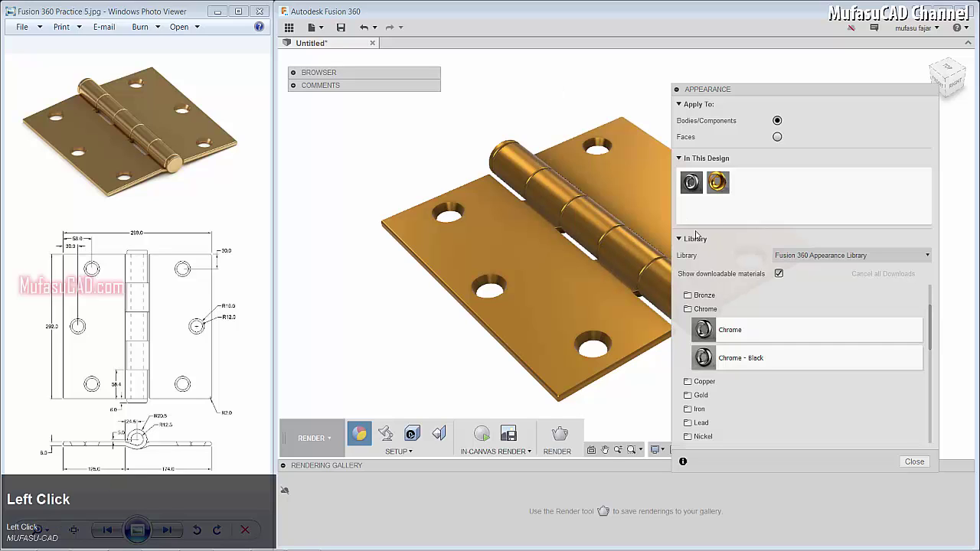
- Set the scene exposure to 11.7 EV and raise the environment brightness to about 8387 lx in the scene settings
left_click(386, 436)
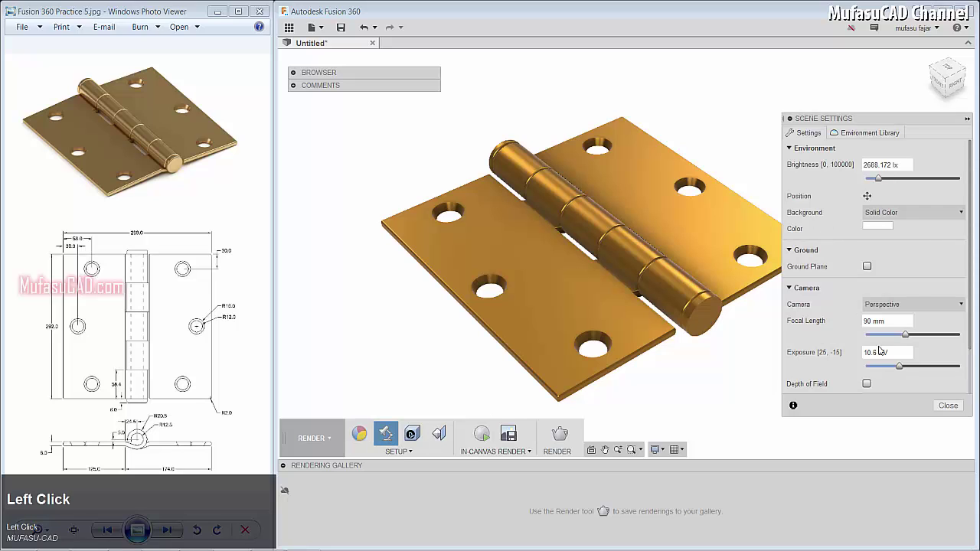
left_click_drag(900, 368, 900, 369)
middle_click_drag(607, 285, 592, 239, "shift")
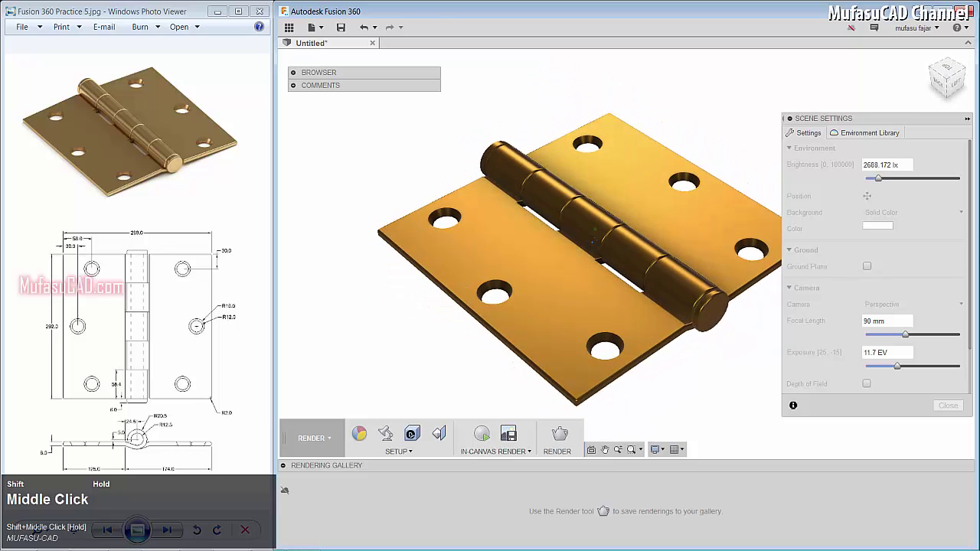
left_click(880, 181)
left_click_drag(880, 181, 908, 189)
middle_click_drag(588, 252, 591, 255, "shift")
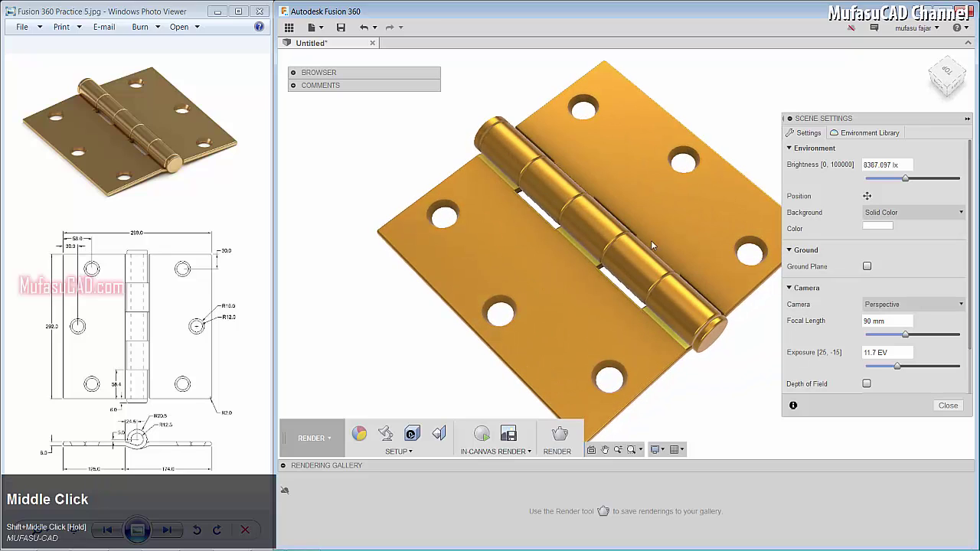
- Apply the Soft Light environment from the Fusion 360 Library to the scene
left_click(872, 134)
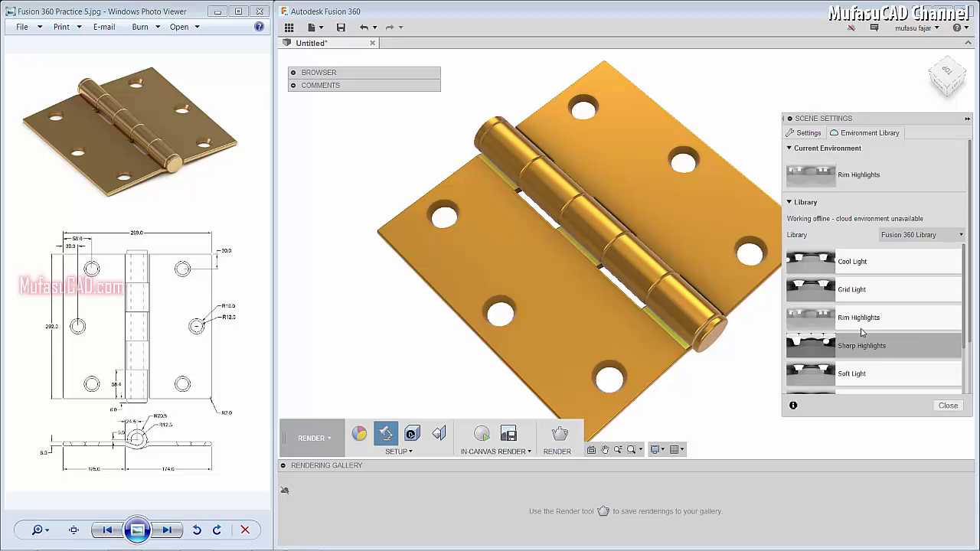
left_click(841, 374)
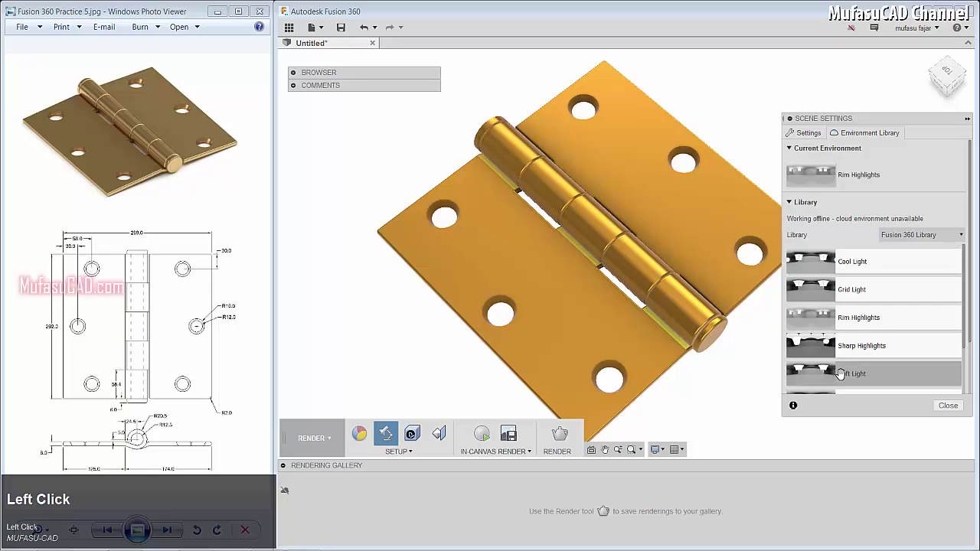
left_click_drag(841, 374, 329, 187)
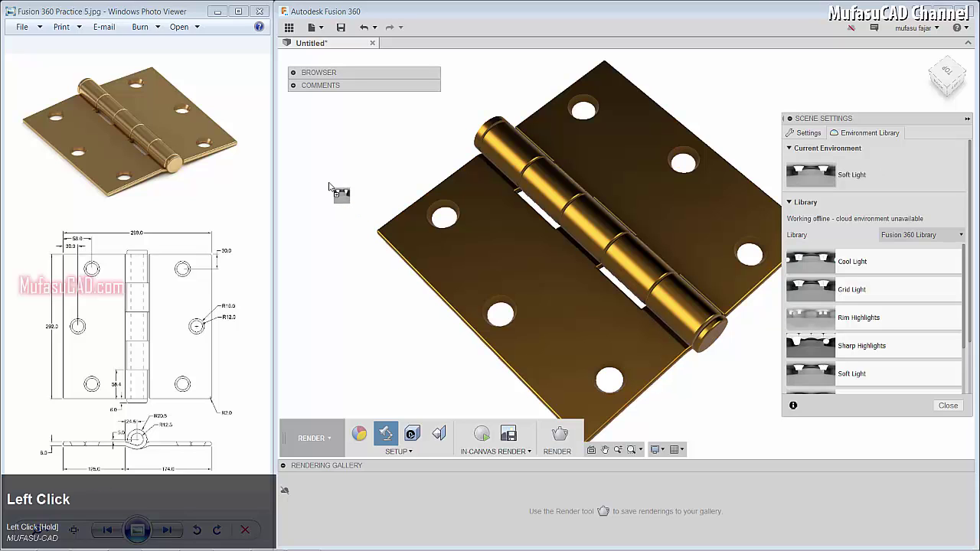
middle_click_drag(463, 215, 784, 196, "shift")
- Raise the environment brightness to about 7634 lx, close the scene settings and start the in-canvas render
left_click(808, 133)
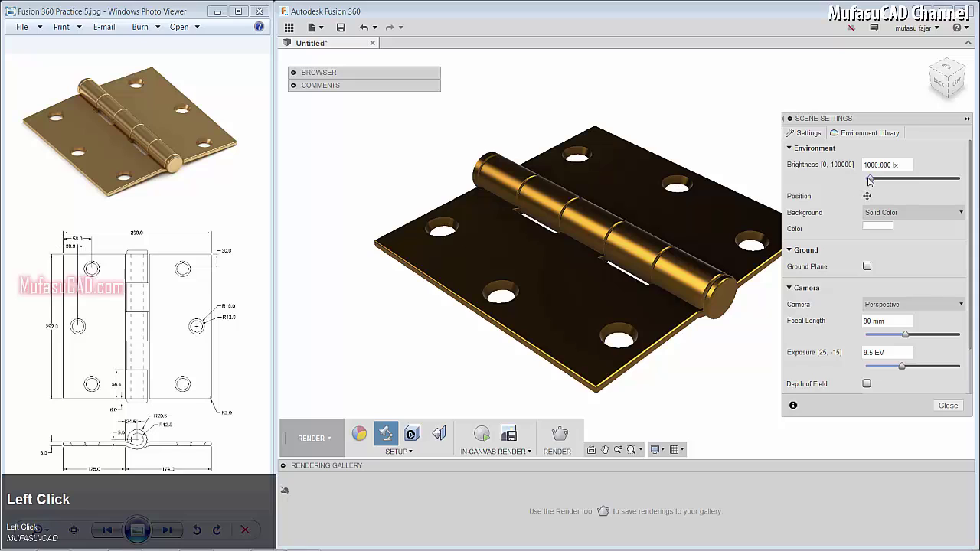
left_click_drag(872, 181, 911, 193)
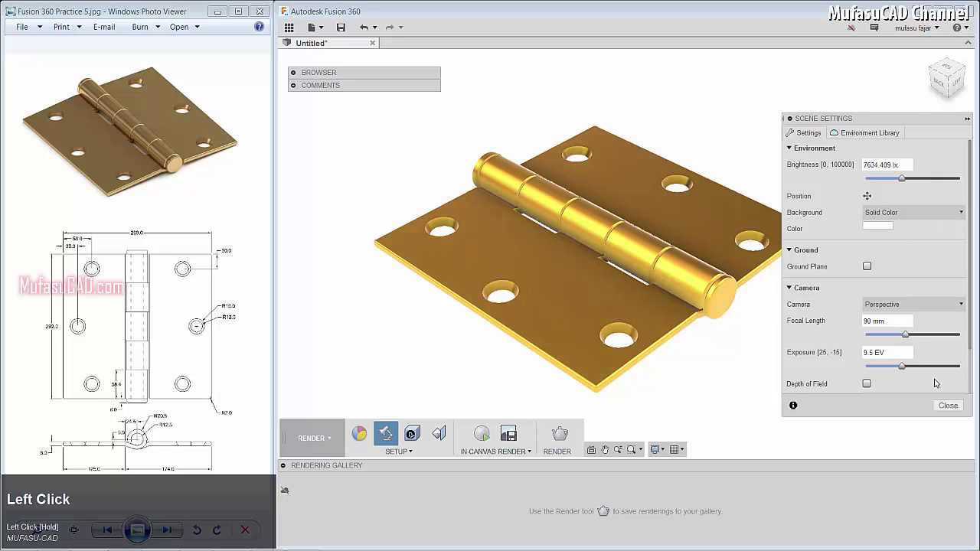
left_click(949, 406)
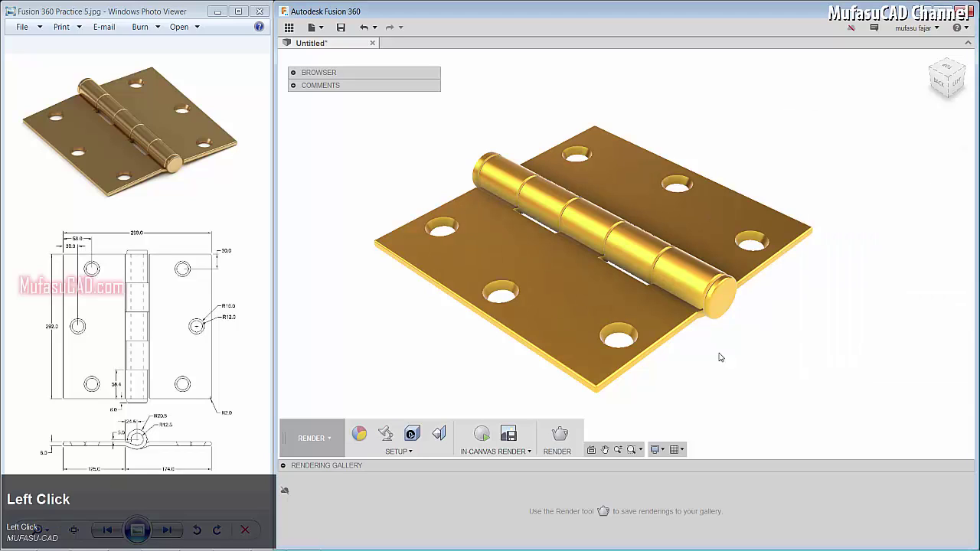
left_click(494, 451)
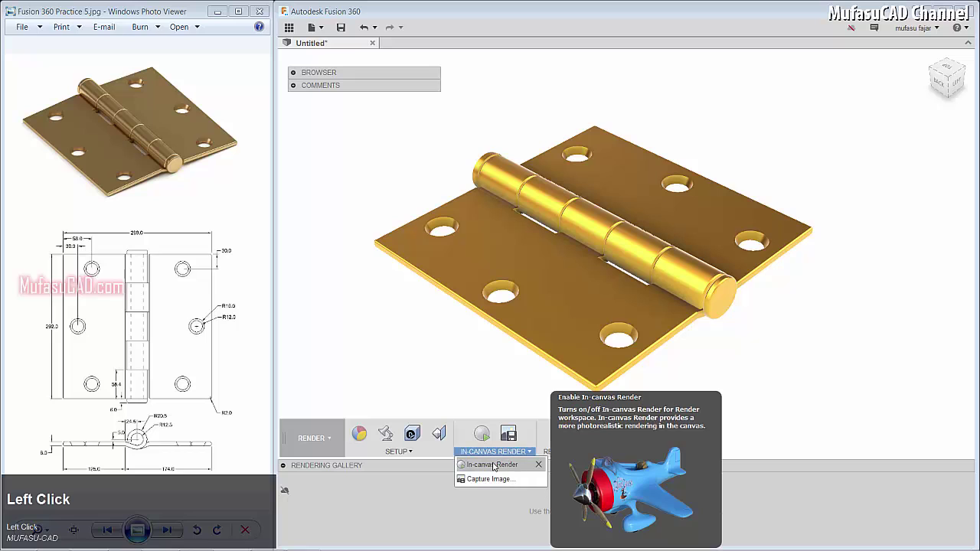
left_click(491, 465)
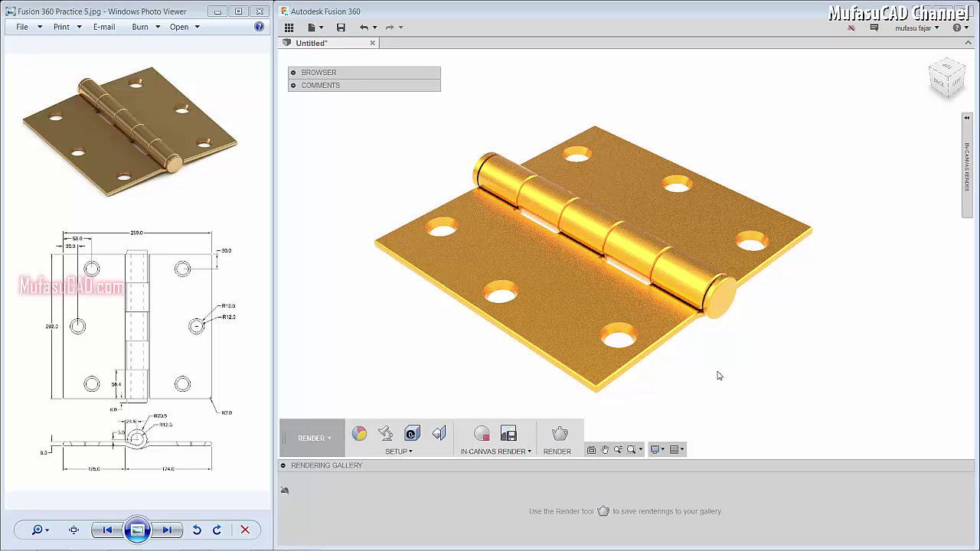
- Reopen the scene settings and set the exposure to about 11.2 EV and the environment brightness to about 18710 lx
left_click(391, 435)
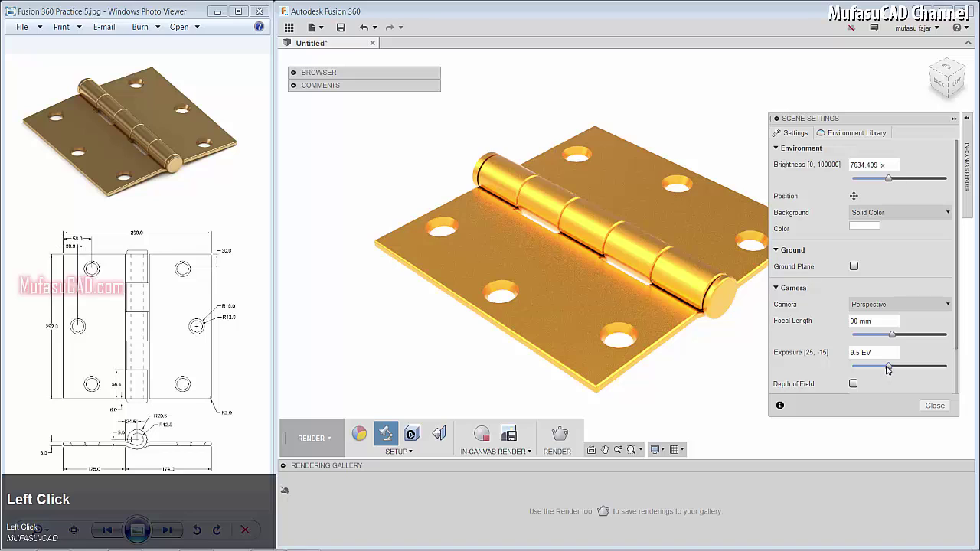
left_click_drag(888, 368, 885, 367)
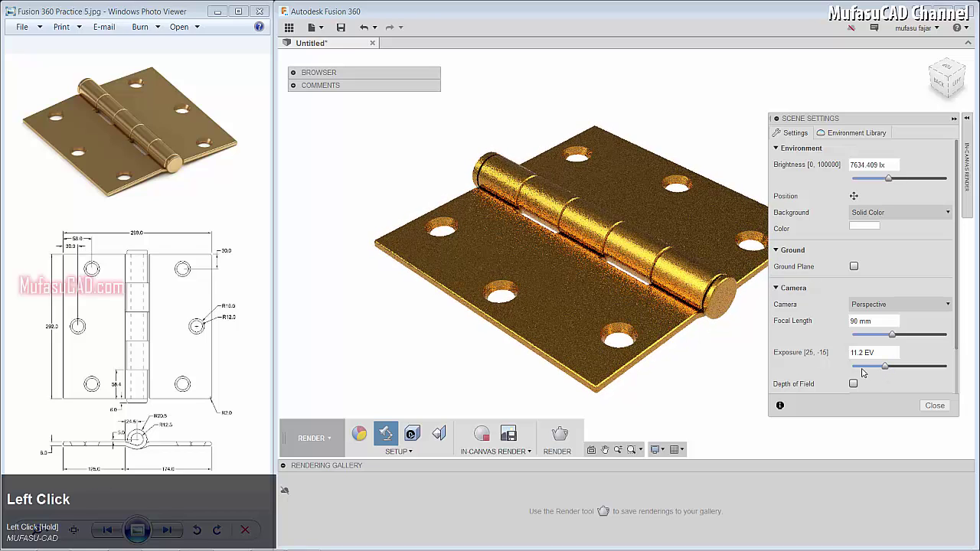
left_click_drag(889, 178, 907, 184)
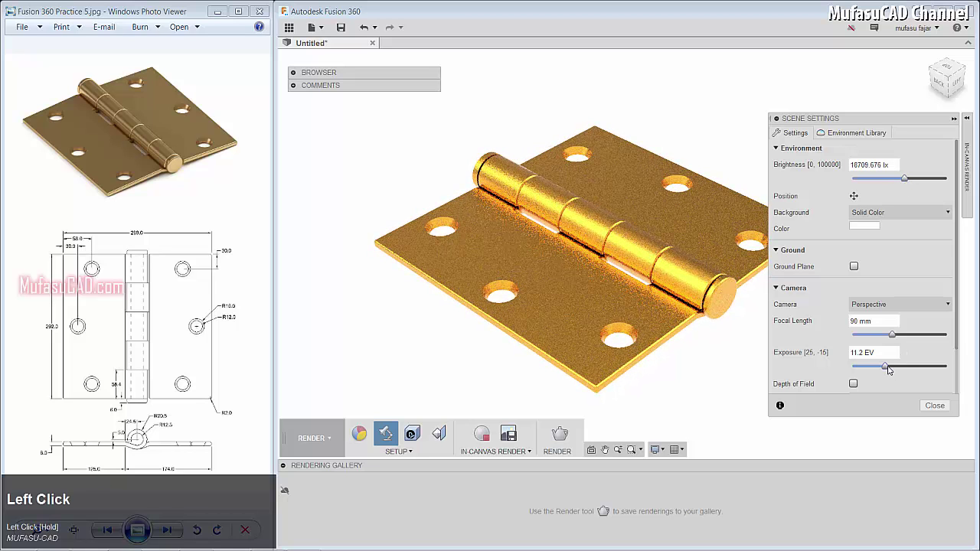
left_click(935, 405)
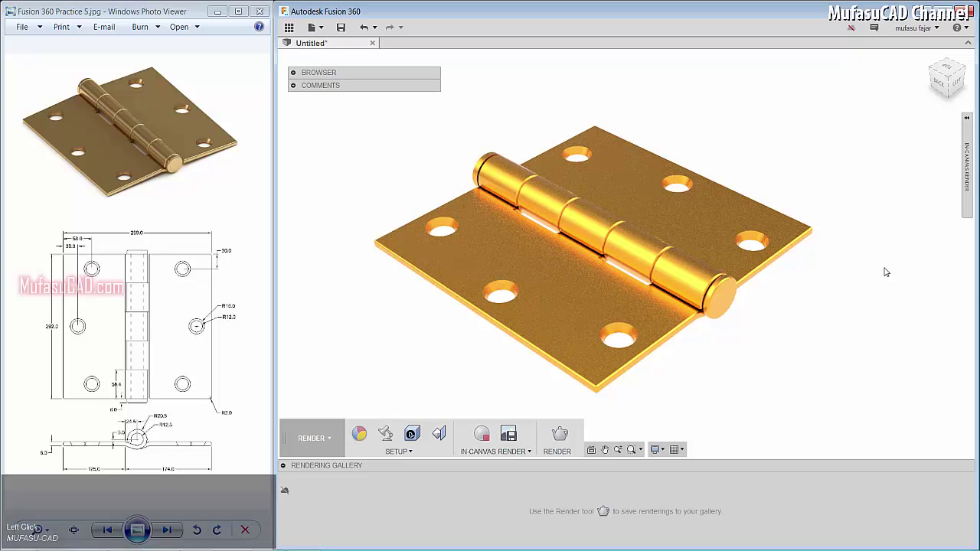
- Open the settings of the running in-canvas render
left_click(968, 119)
left_click(968, 120)
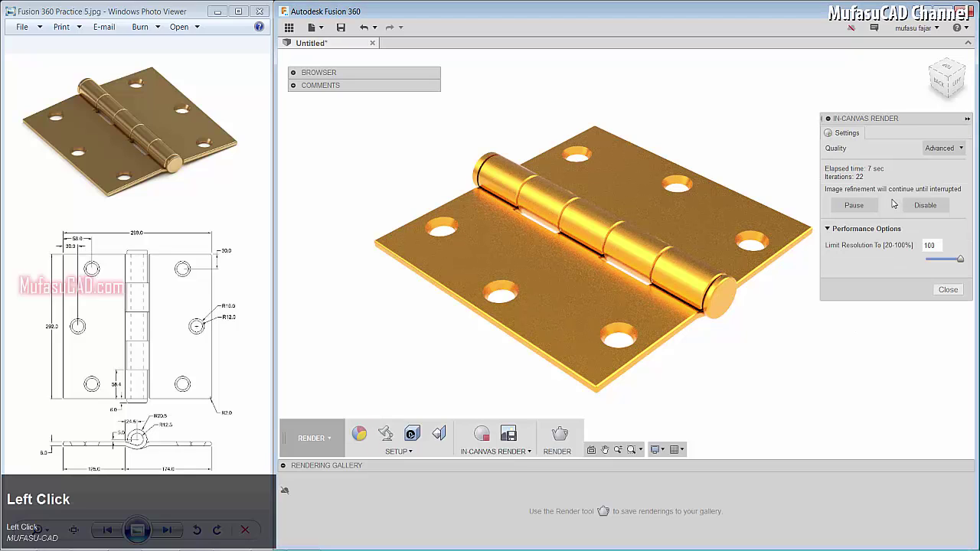